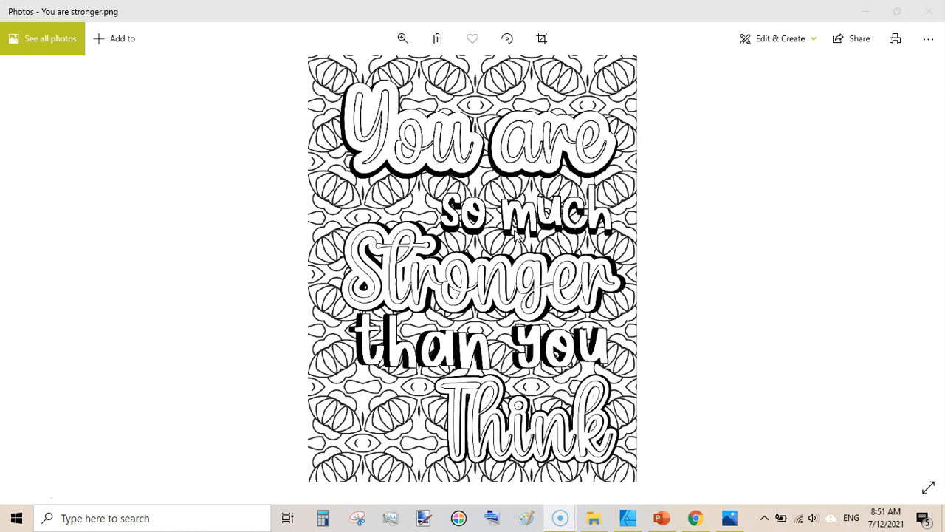
- Page through the finished quote coloring page images, including the Difficult Does Not Mean and Do not wish for it 2 designs
{"action": "left_click", "coordinate": [669, 341]}
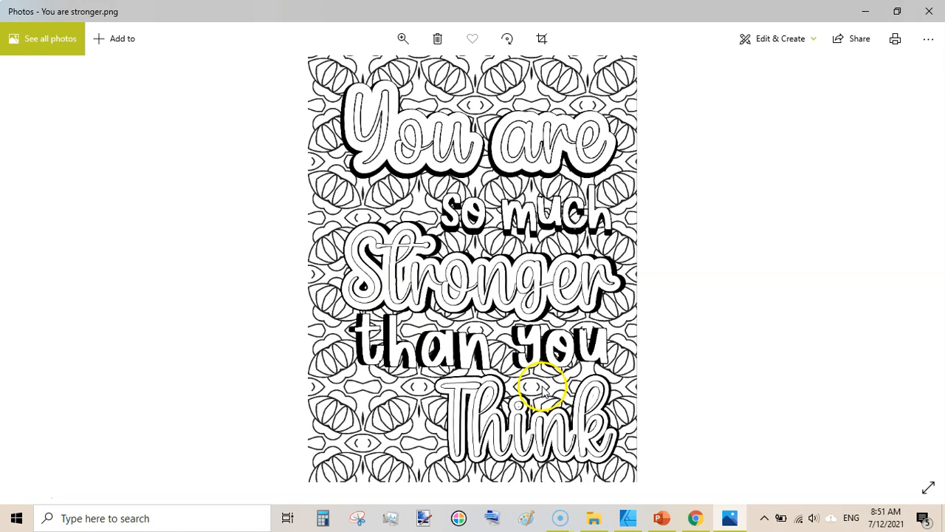
{"action": "left_click", "coordinate": [920, 251]}
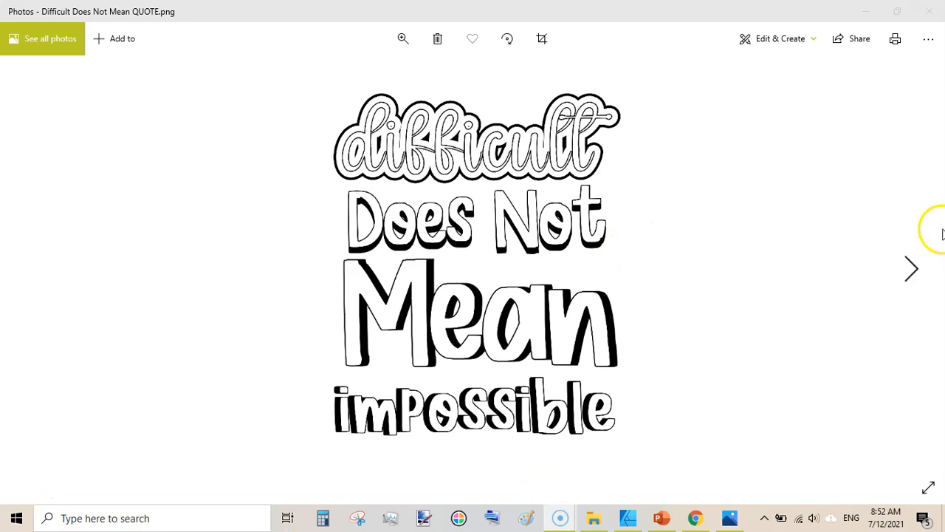
{"action": "left_click", "coordinate": [911, 267]}
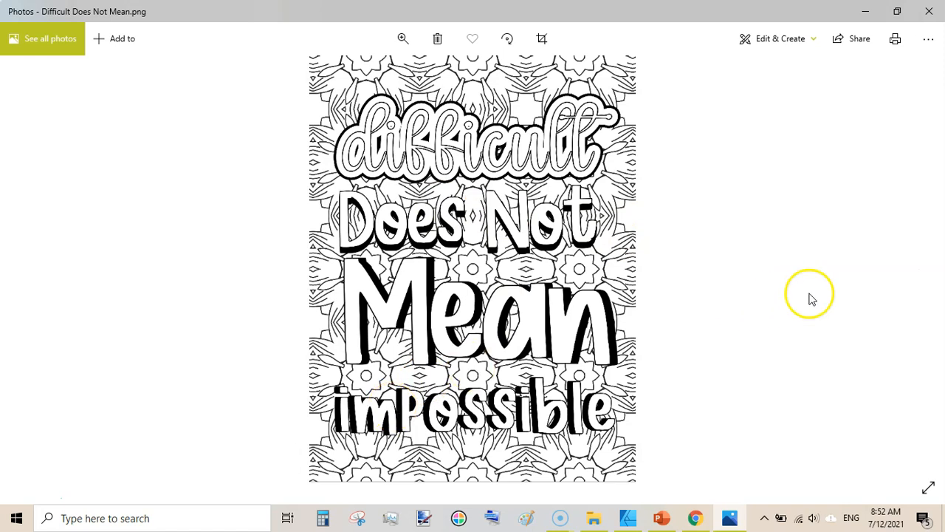
{"action": "left_click", "coordinate": [914, 269]}
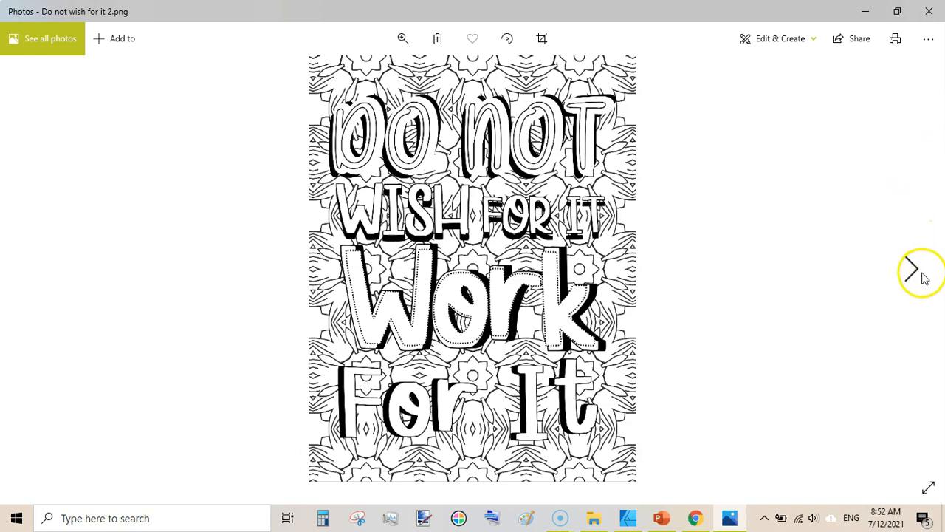
{"action": "left_click", "coordinate": [916, 270]}
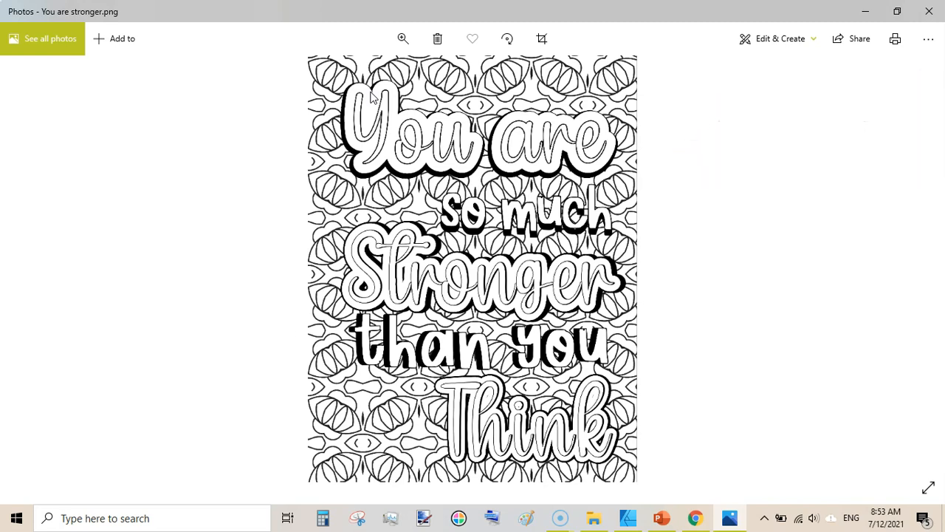
{"action": "left_click", "coordinate": [380, 114]}
- View the You are stronger design in Affinity Designer and the YouTube channel's videos page in Chrome
{"action": "left_click", "coordinate": [629, 518]}
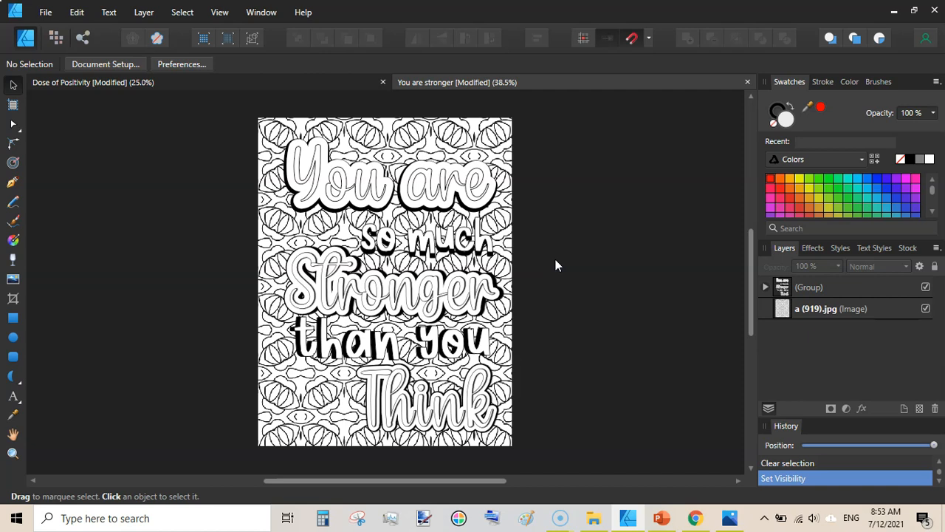
{"action": "left_click", "coordinate": [695, 518]}
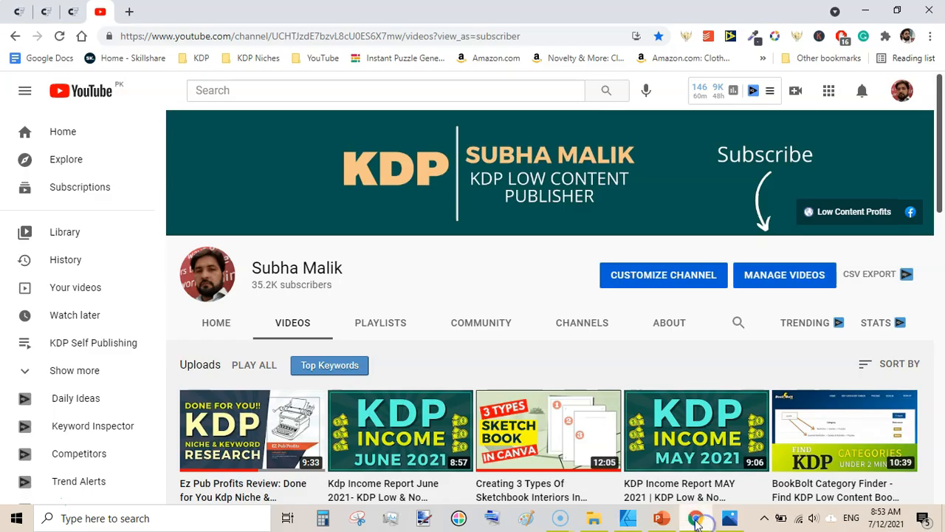
{"action": "scroll", "coordinate": [940, 137], "scroll_direction": "down", "scroll_amount": 1}
{"action": "left_click_drag", "start_coordinate": [939, 137], "coordinate": [939, 100]}
- Switch to File Explorer and open the Pinterest Quotes folder inside the Quotes folder to view the collected quote images
{"action": "left_click", "coordinate": [593, 518]}
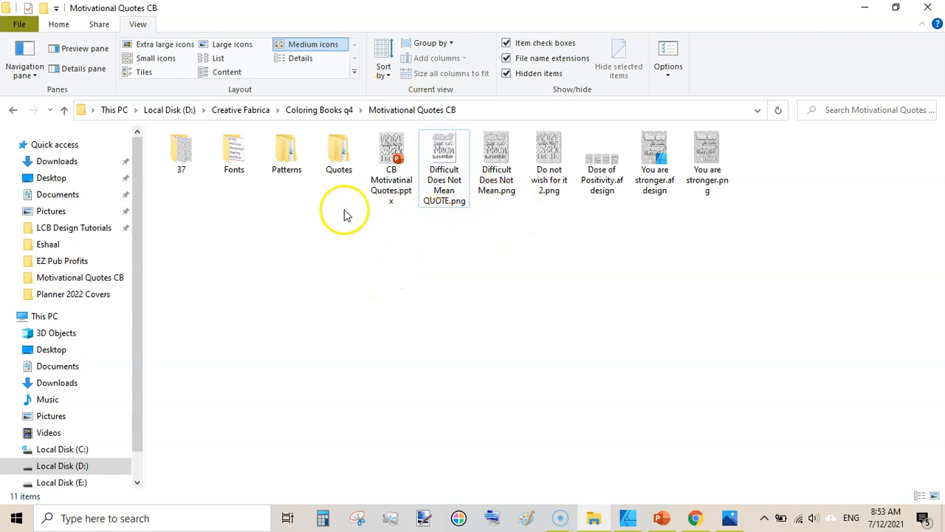
{"action": "double_click", "coordinate": [338, 171]}
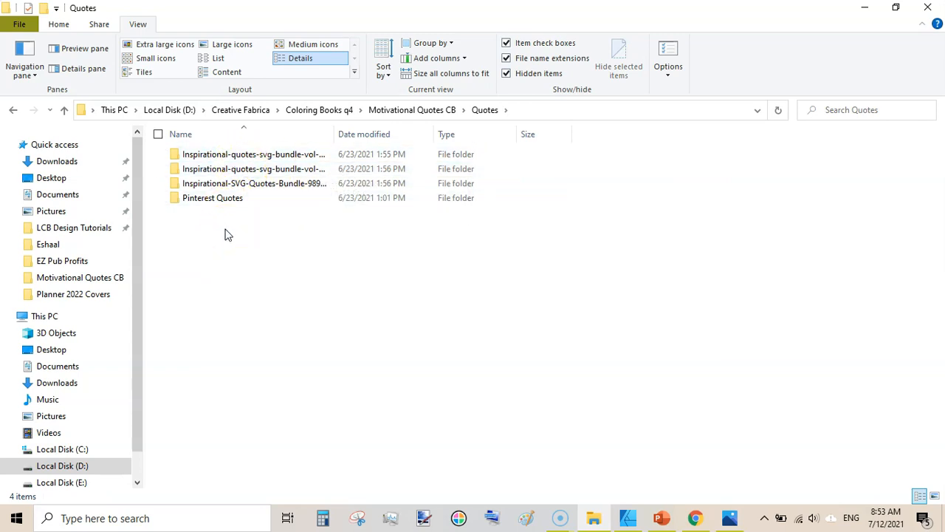
{"action": "double_click", "coordinate": [220, 199]}
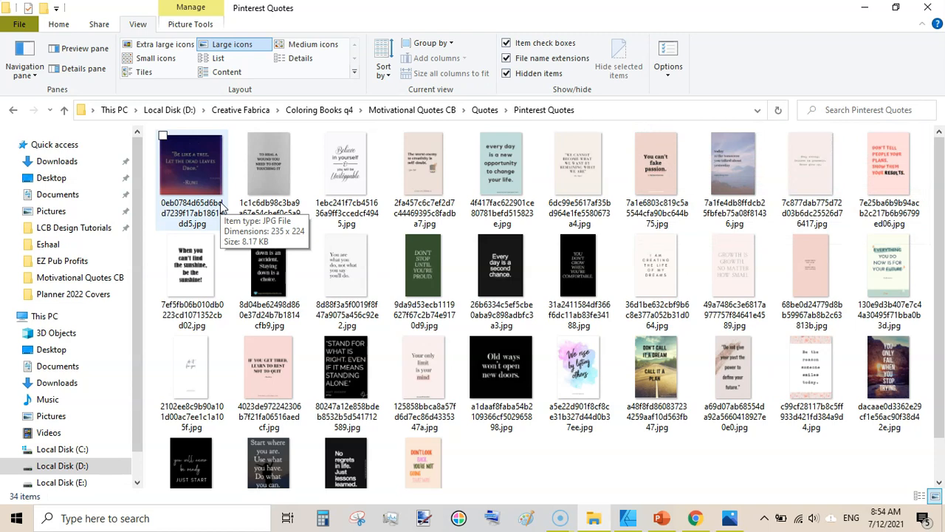
- Open the USPTO Trademark Electronic Search System basic search form in a new Chrome tab
{"action": "left_click", "coordinate": [695, 518]}
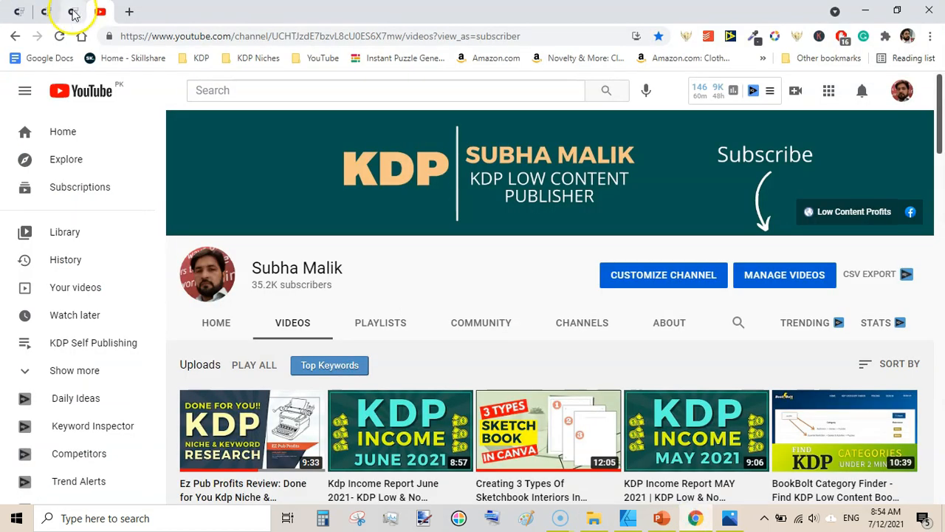
{"action": "left_click", "coordinate": [129, 11]}
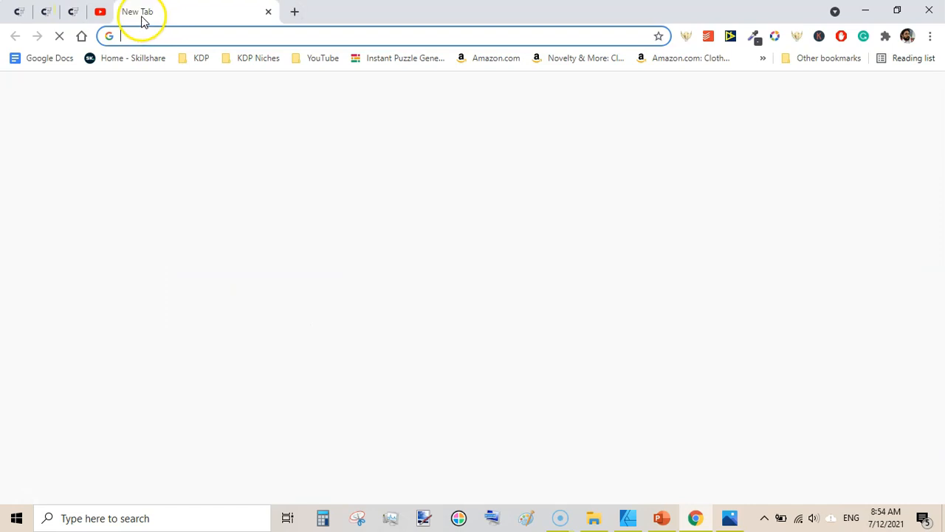
{"action": "left_click", "coordinate": [193, 58]}
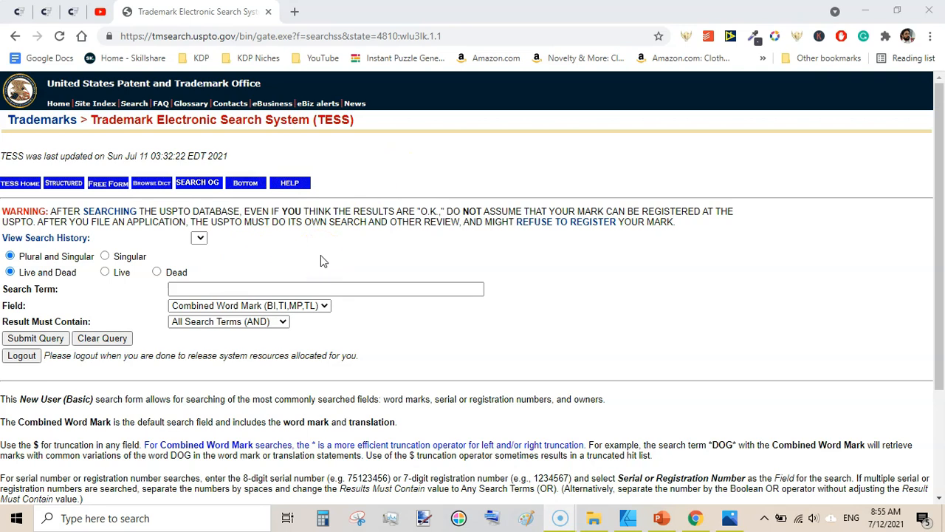
- Check the quote's wording in the sample image and enter "you so much stronger than you think" as the trademark search term
{"action": "left_click", "coordinate": [733, 517]}
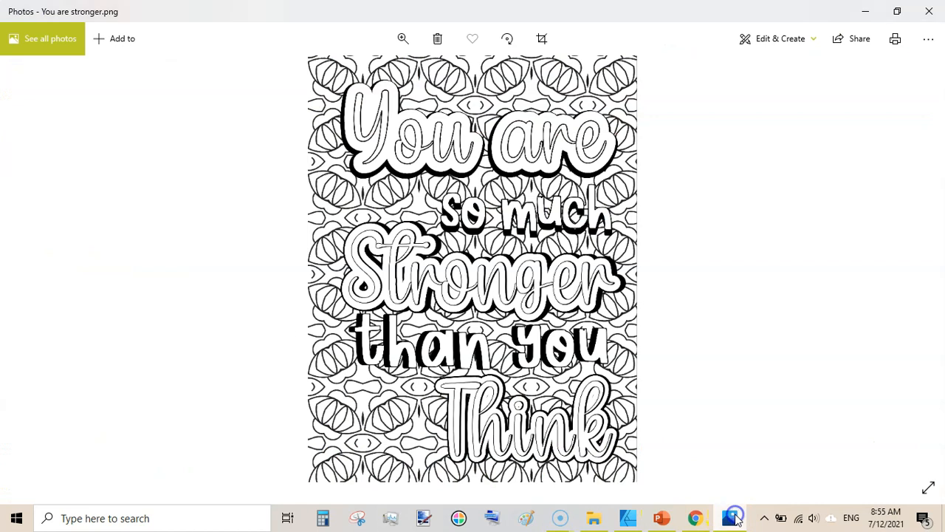
{"action": "left_click", "coordinate": [732, 517]}
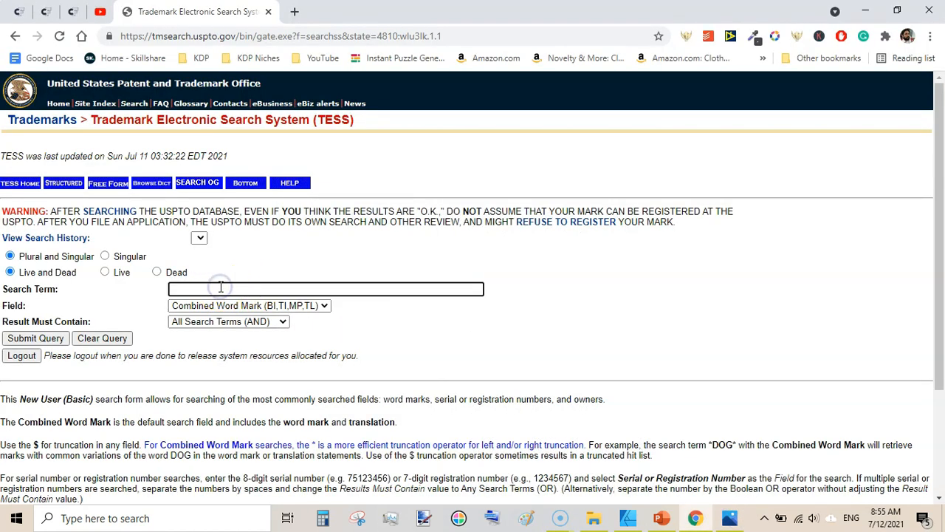
{"action": "type", "text": "you"}
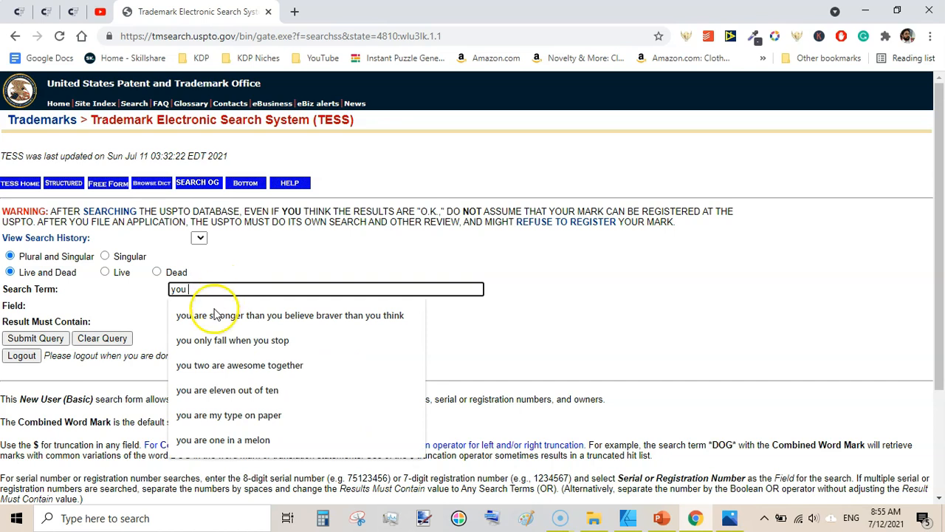
{"action": "left_click", "coordinate": [287, 316]}
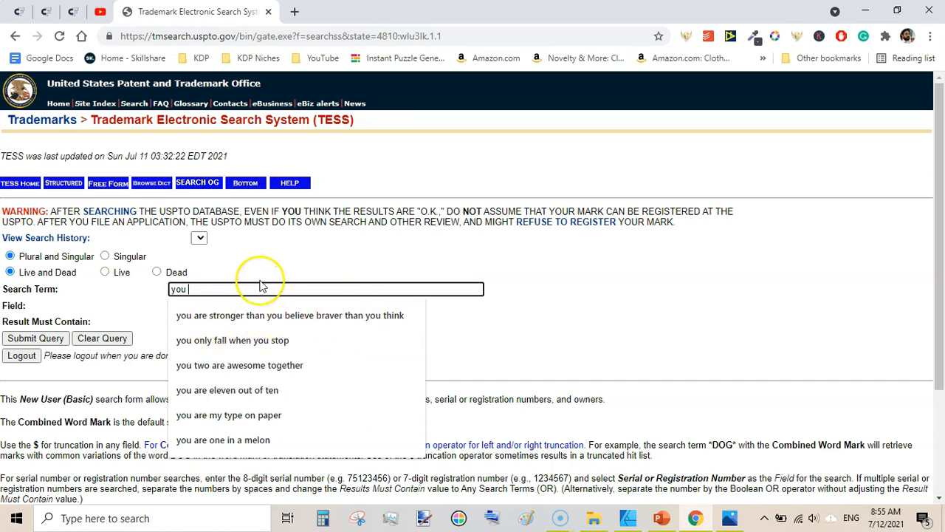
{"action": "type", "text": "so much s"}
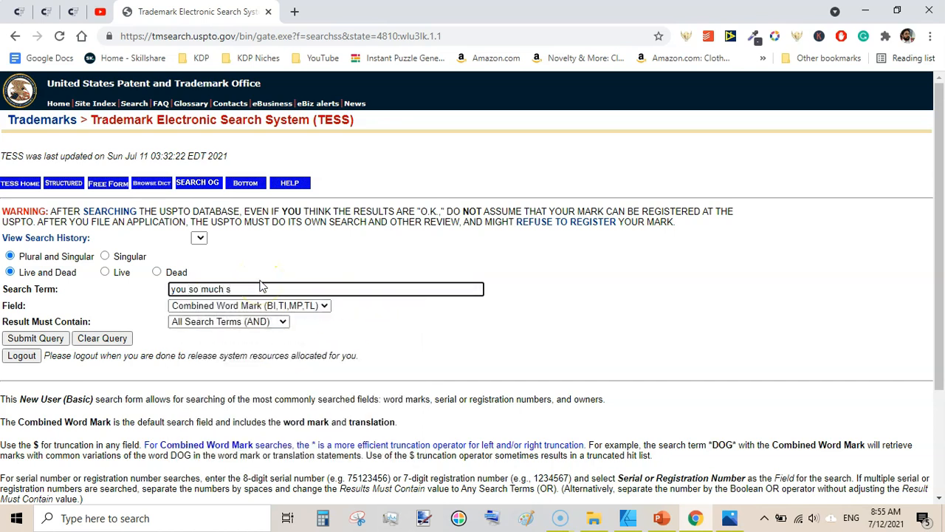
{"action": "type", "text": "tronger than you think"}
{"action": "left_click", "coordinate": [282, 289]}
{"action": "key", "text": "BackSpace"}
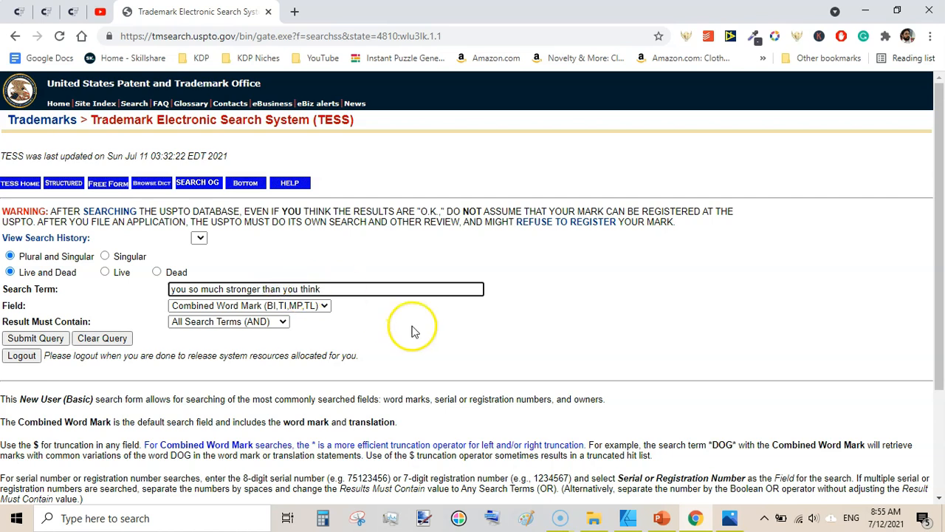
- Run the trademark search with results limited to The Exact Search Phrase, and return to the search form
{"action": "left_click", "coordinate": [282, 321]}
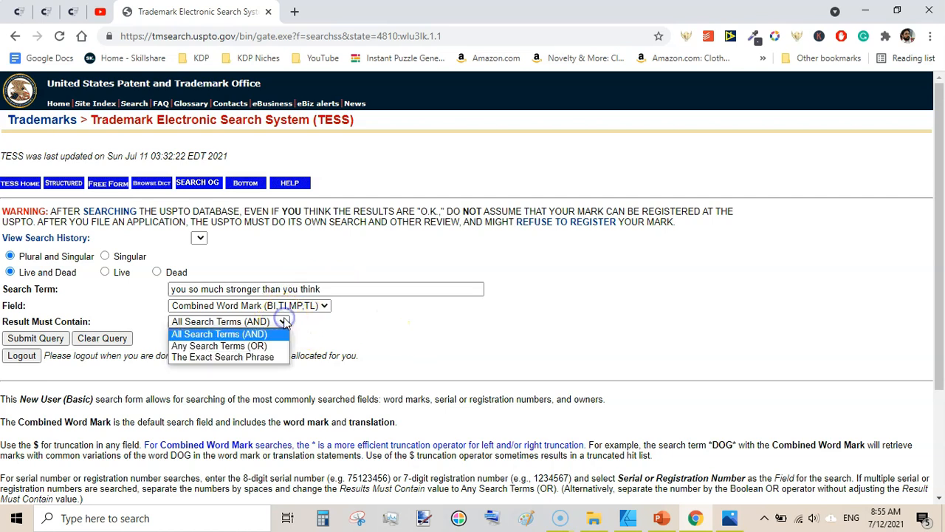
{"action": "left_click", "coordinate": [219, 358]}
{"action": "left_click", "coordinate": [41, 338]}
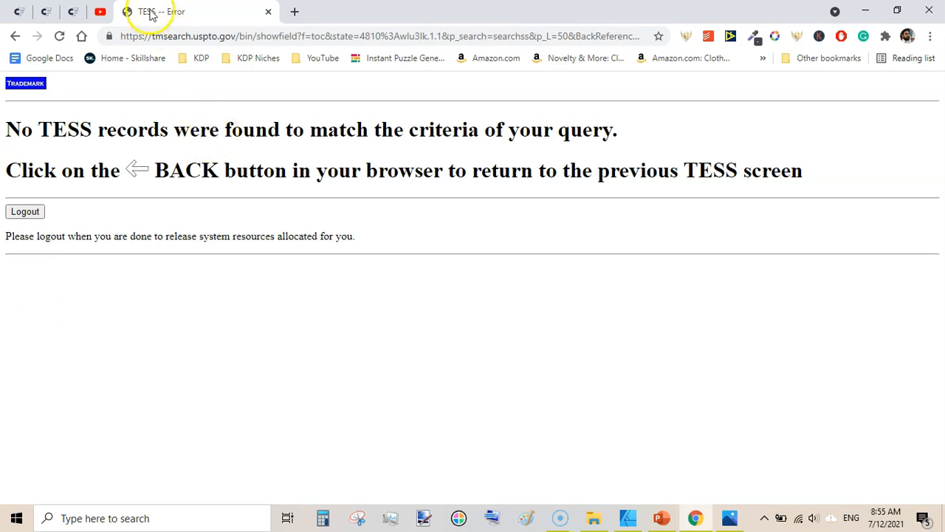
{"action": "left_click", "coordinate": [16, 37]}
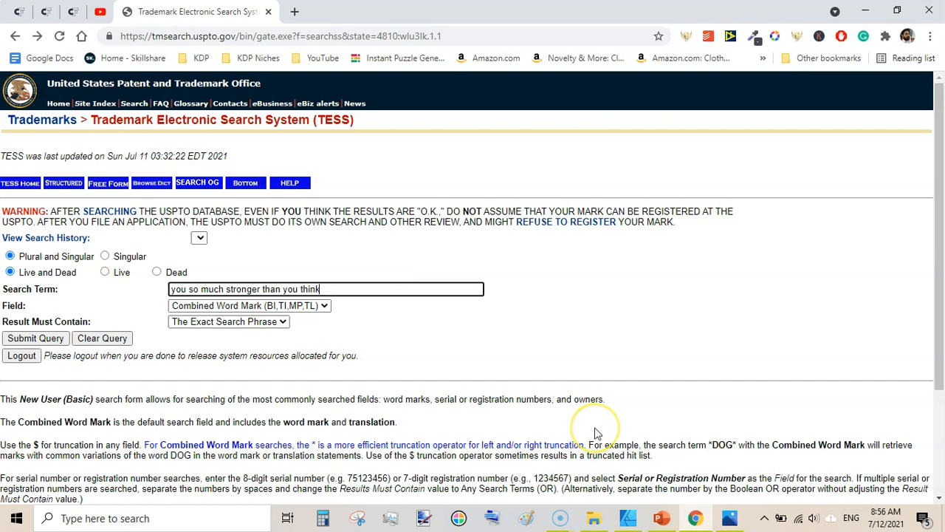
- Switch to File Explorer and open folder 37 in Motivational Quotes CB to view the background pattern images
{"action": "left_click", "coordinate": [595, 521]}
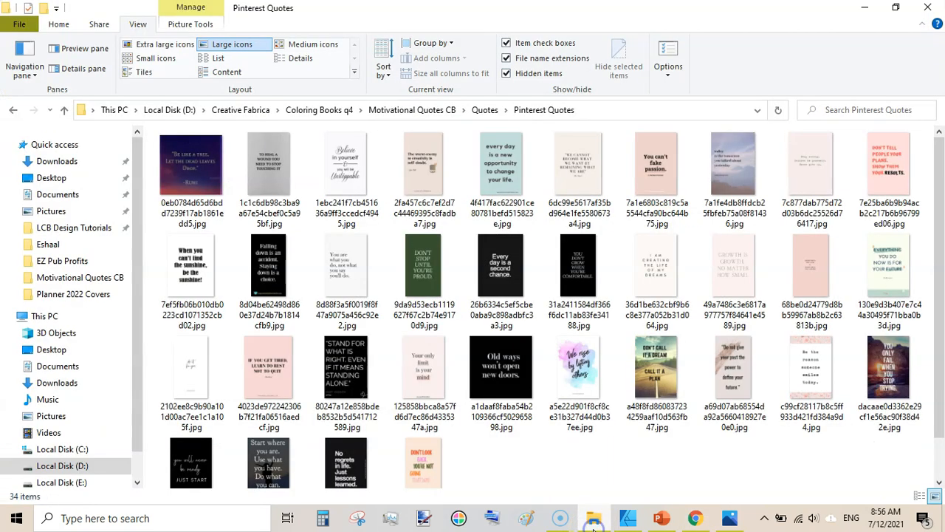
{"action": "left_click", "coordinate": [480, 112]}
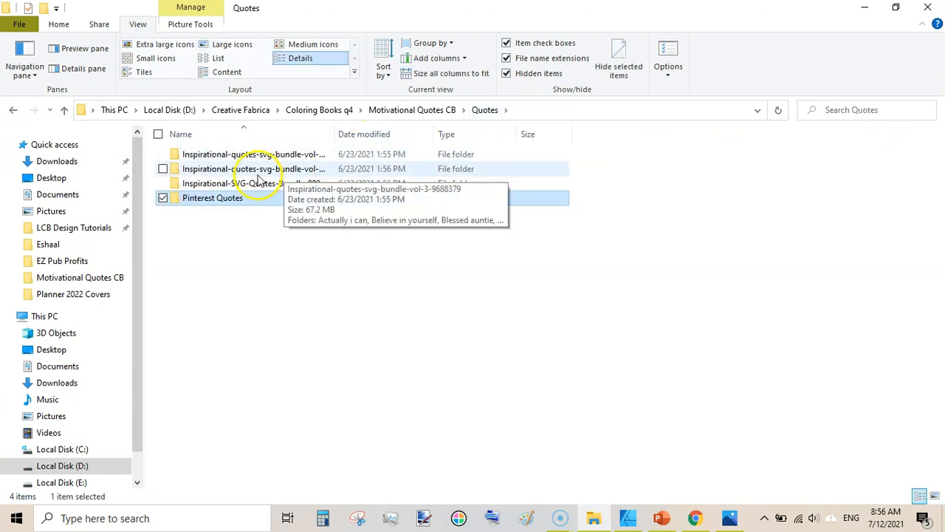
{"action": "left_click", "coordinate": [433, 111]}
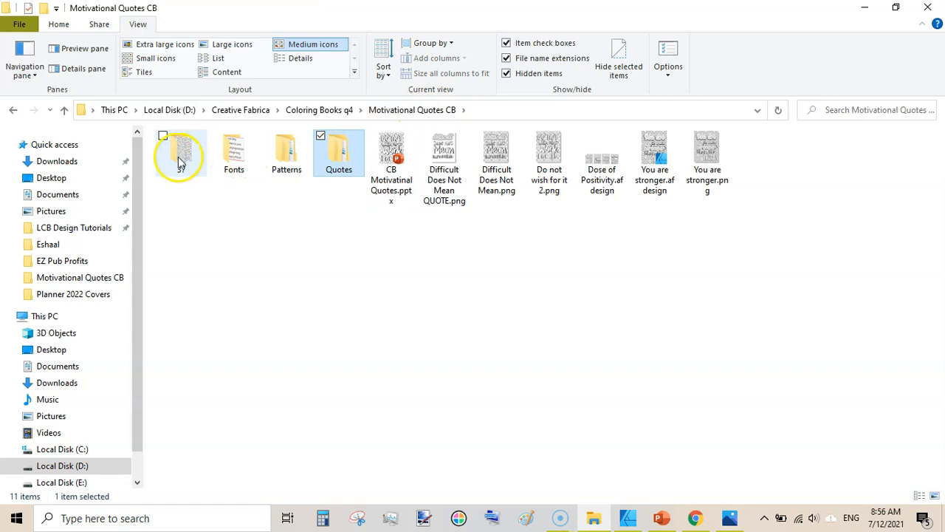
{"action": "double_click", "coordinate": [181, 161]}
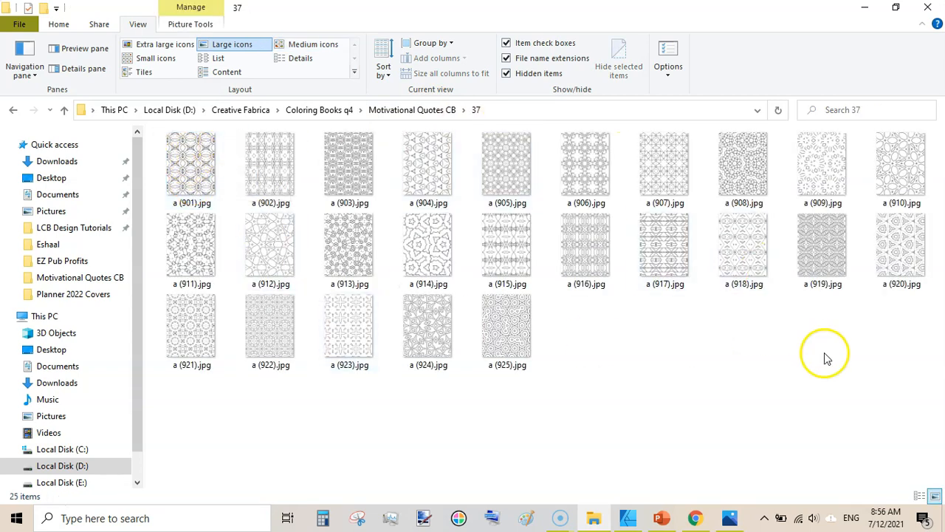
- Switch to Chrome and view the Creative Fabrica search results for pattern coloring pages in the KDP Interiors category
{"action": "left_click", "coordinate": [695, 518]}
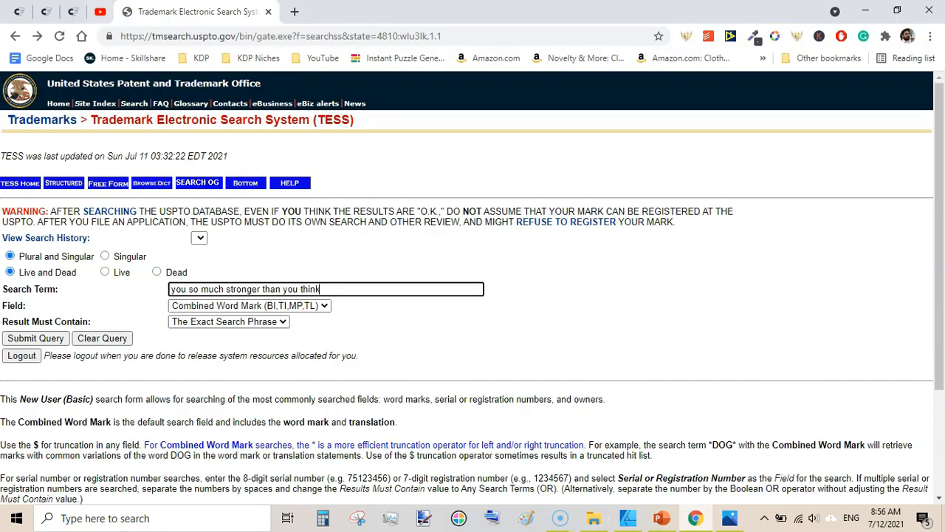
{"action": "left_click", "coordinate": [19, 11]}
{"action": "mouse_move", "coordinate": [205, 268]}
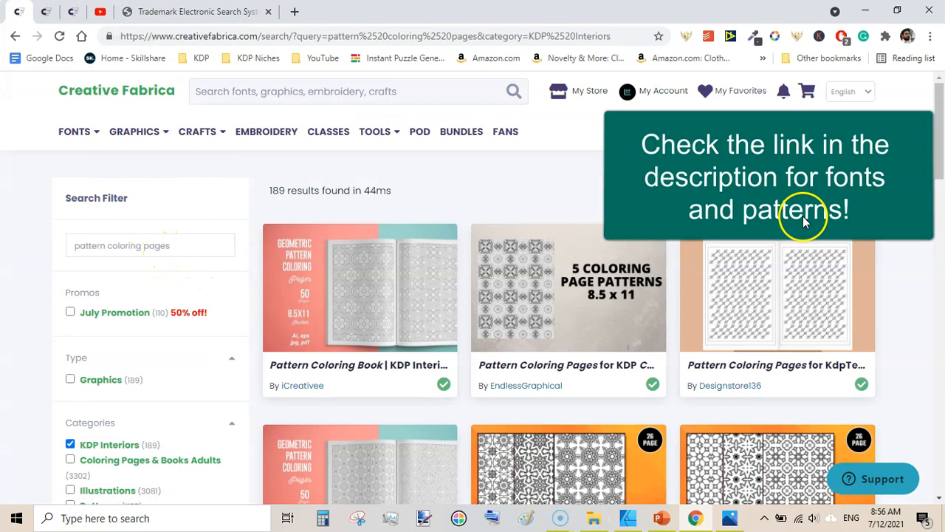
{"action": "left_click_drag", "start_coordinate": [938, 110], "coordinate": [934, 84]}
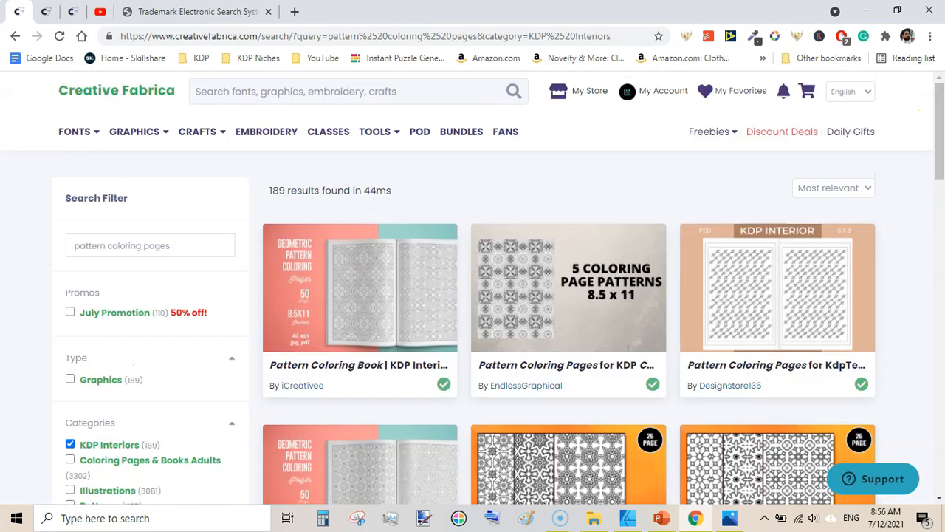
- Compare the lettering of the Affinity Designer quote page with the Farmhouse and School Marker font pages on Creative Fabrica
{"action": "left_click", "coordinate": [626, 518]}
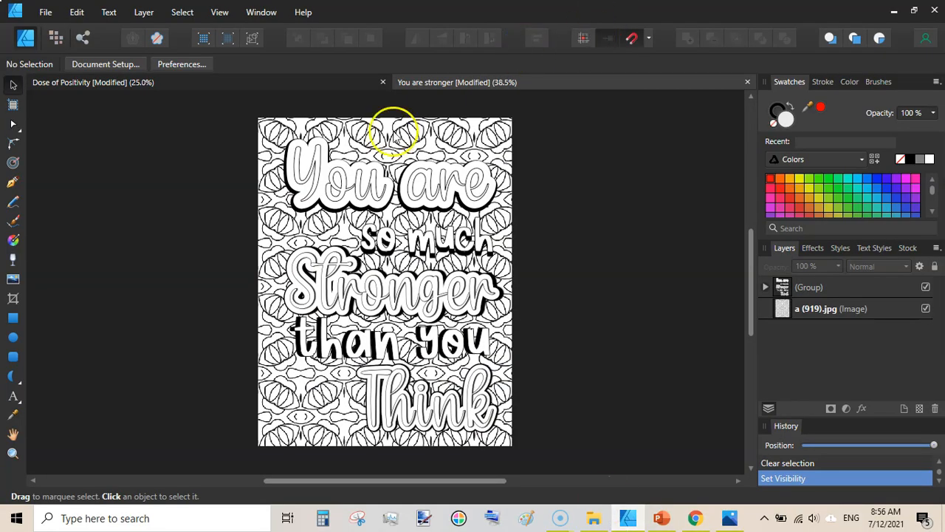
{"action": "left_click", "coordinate": [894, 9]}
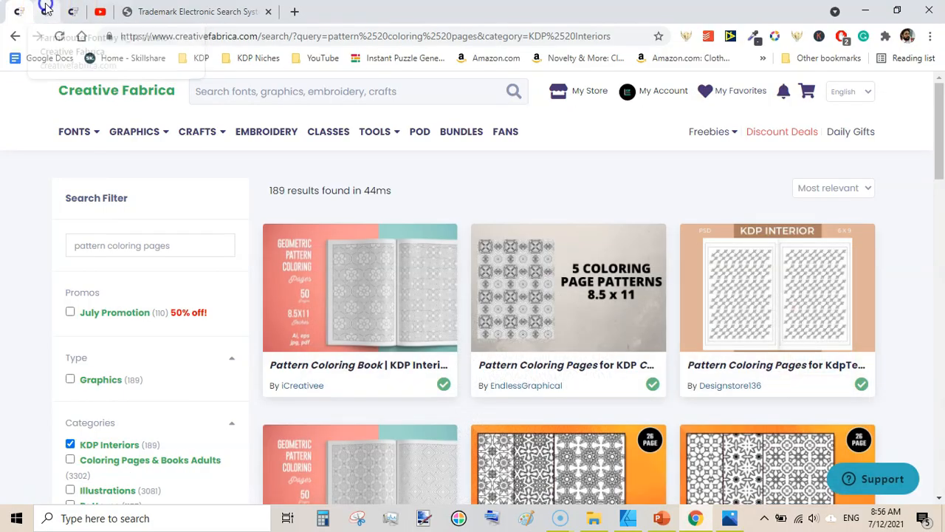
{"action": "left_click", "coordinate": [46, 9]}
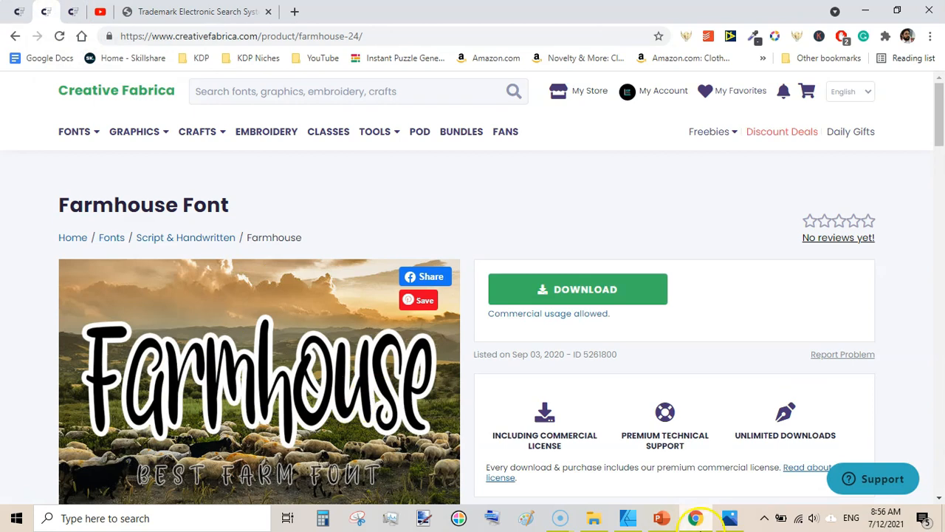
{"action": "left_click", "coordinate": [626, 519]}
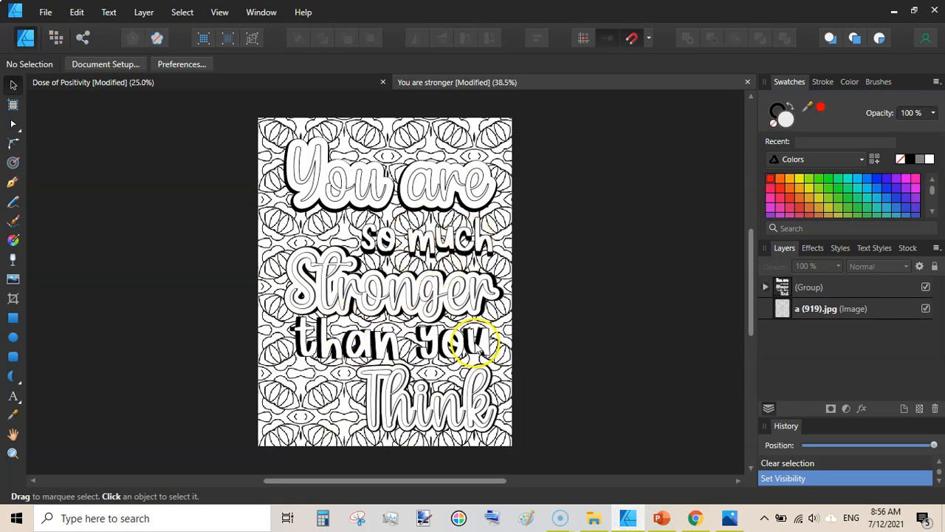
{"action": "left_click", "coordinate": [698, 519]}
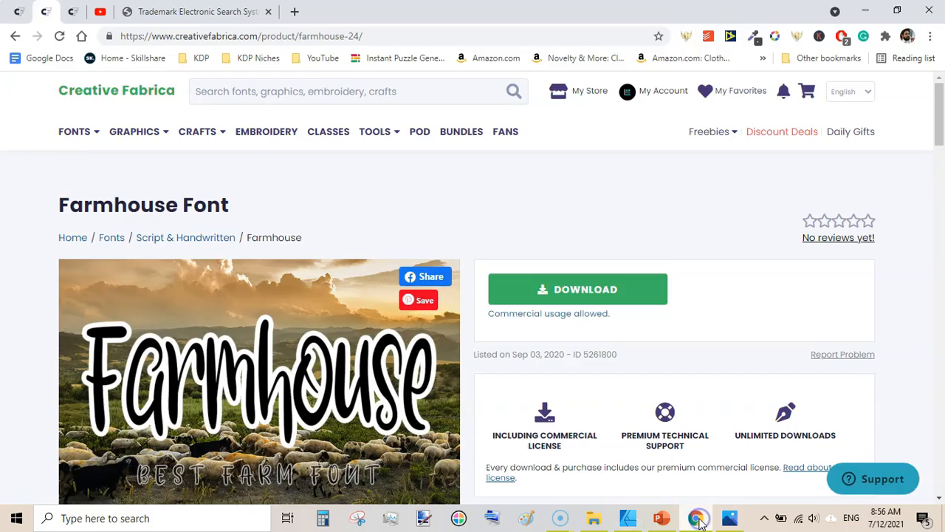
{"action": "left_click", "coordinate": [72, 9]}
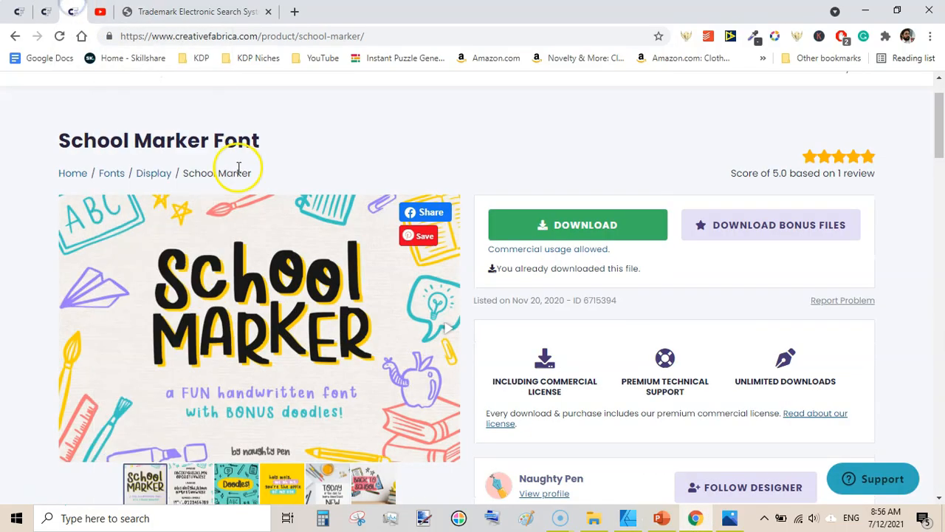
- Review the School Marker, pattern coloring pages, Farmhouse and trademark search pages in Chrome
{"action": "mouse_move", "coordinate": [939, 129]}
{"action": "left_mouse_down"}
{"action": "mouse_move", "coordinate": [940, 150]}
{"action": "mouse_move", "coordinate": [940, 117]}
{"action": "left_mouse_up"}
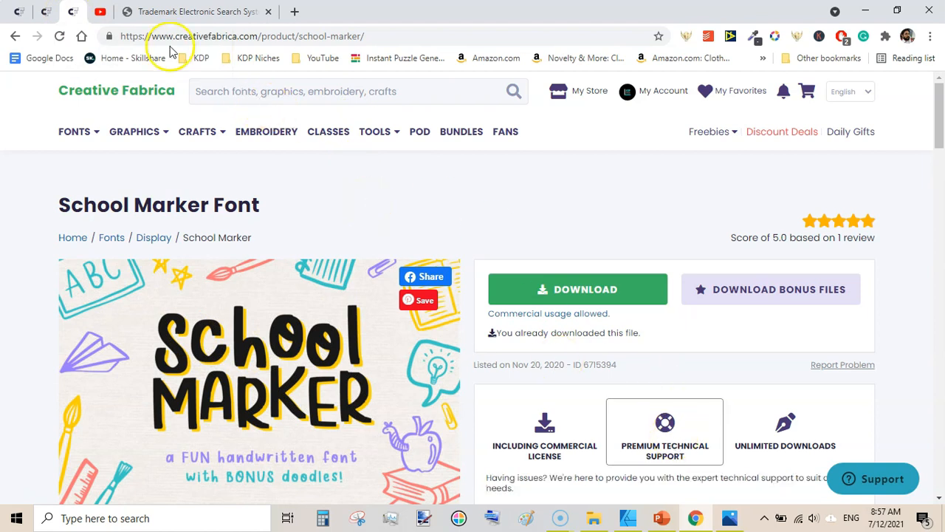
{"action": "left_click", "coordinate": [18, 11]}
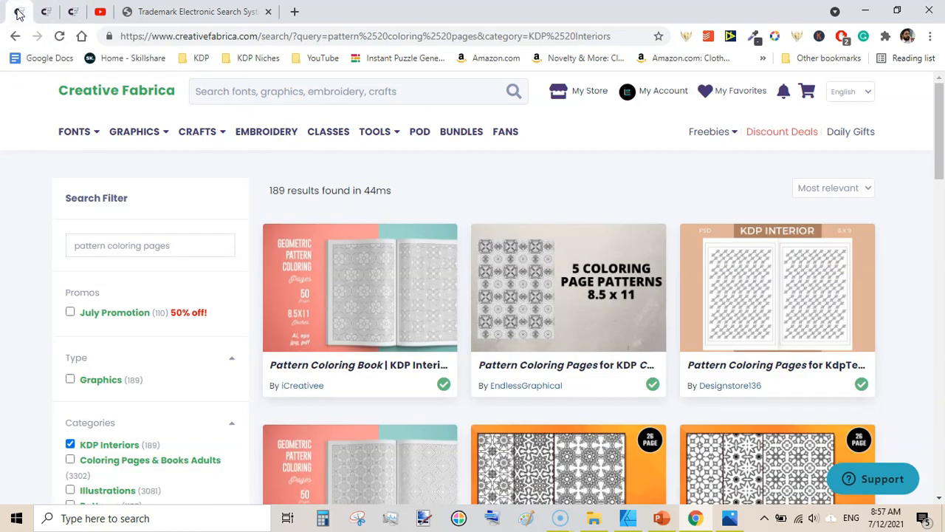
{"action": "left_click", "coordinate": [45, 12]}
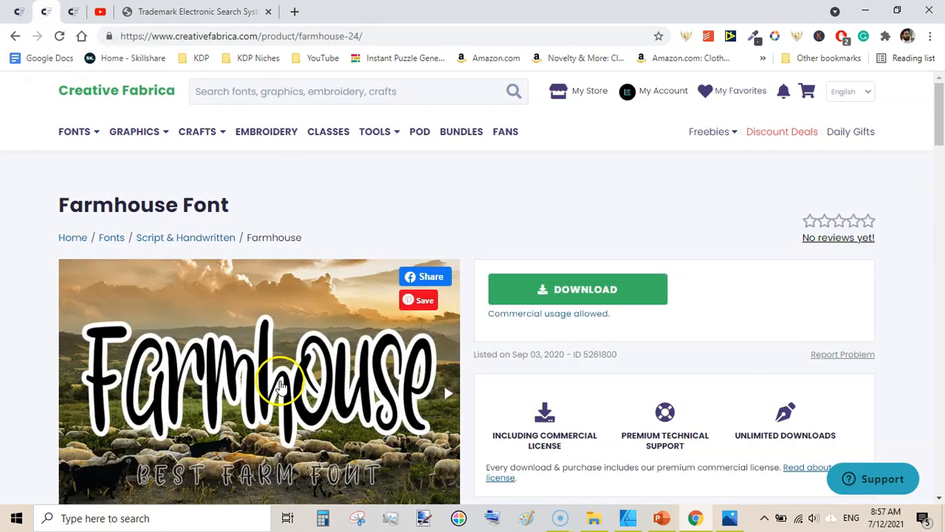
{"action": "left_click", "coordinate": [198, 12]}
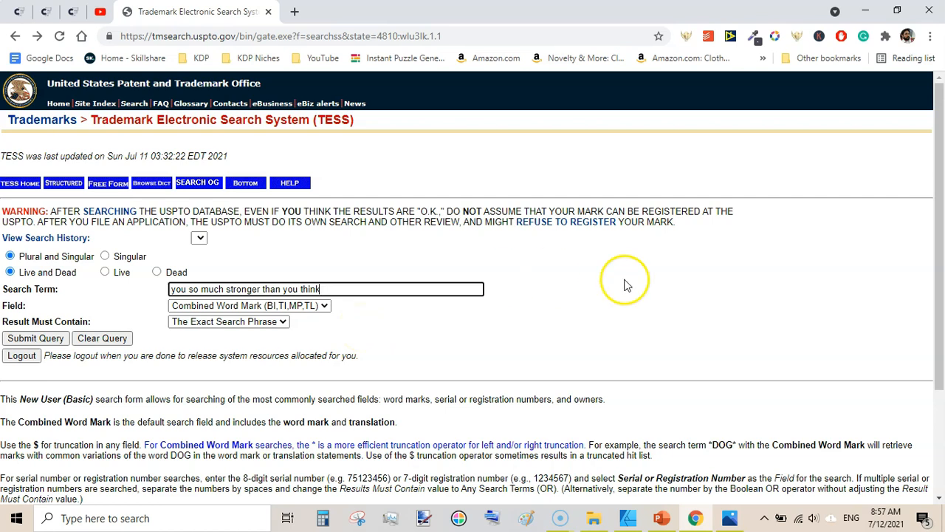
- Switch to Affinity Designer and hide the a (919).jpg background pattern behind the quote
{"action": "left_click", "coordinate": [626, 519]}
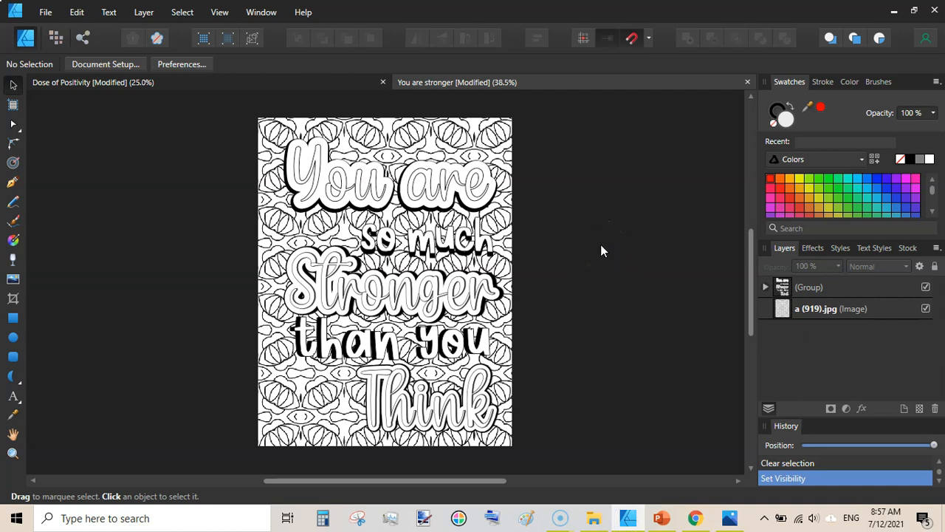
{"action": "left_click", "coordinate": [924, 310]}
{"action": "left_click", "coordinate": [925, 309]}
{"action": "left_click", "coordinate": [925, 309]}
{"action": "left_click", "coordinate": [925, 310]}
{"action": "left_click", "coordinate": [925, 310]}
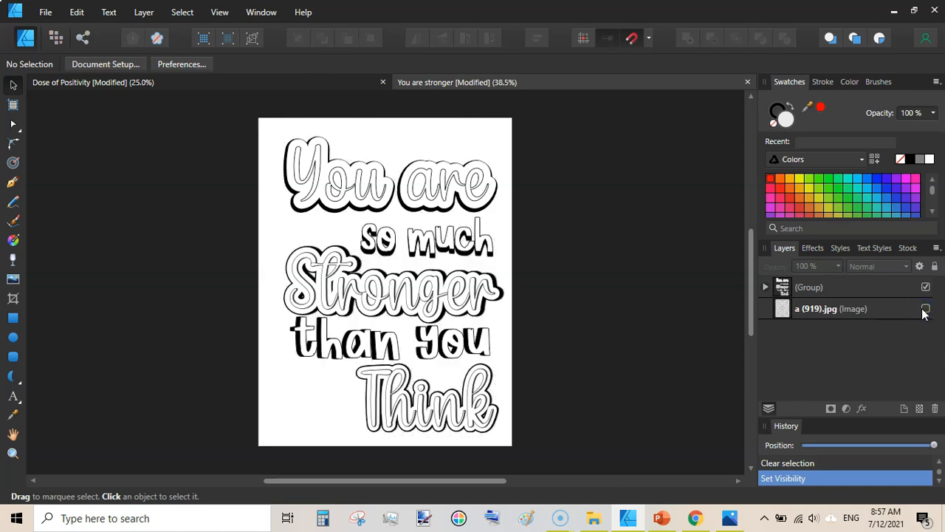
- Examine the nested layer groups that make up the "You are so much stronger than you think" lettering, and collapse the inner groups
{"action": "left_click", "coordinate": [765, 287]}
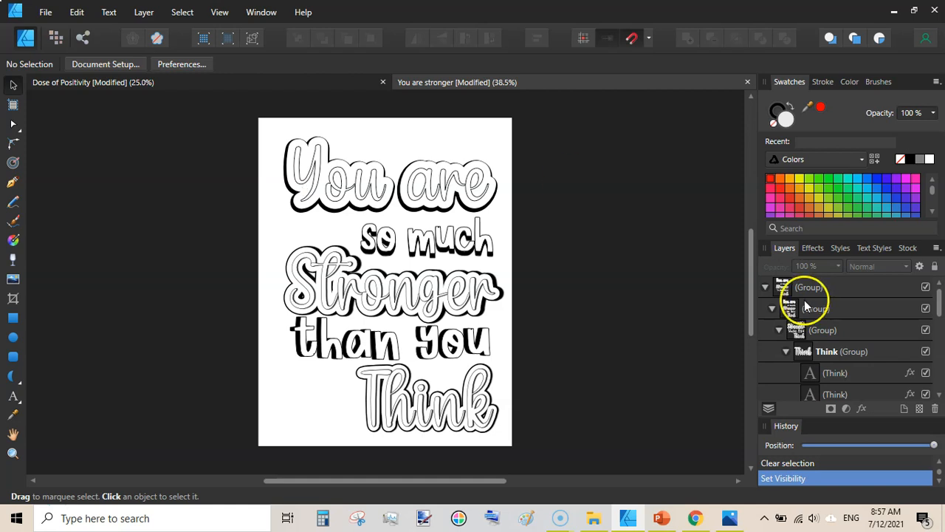
{"action": "left_click", "coordinate": [766, 286]}
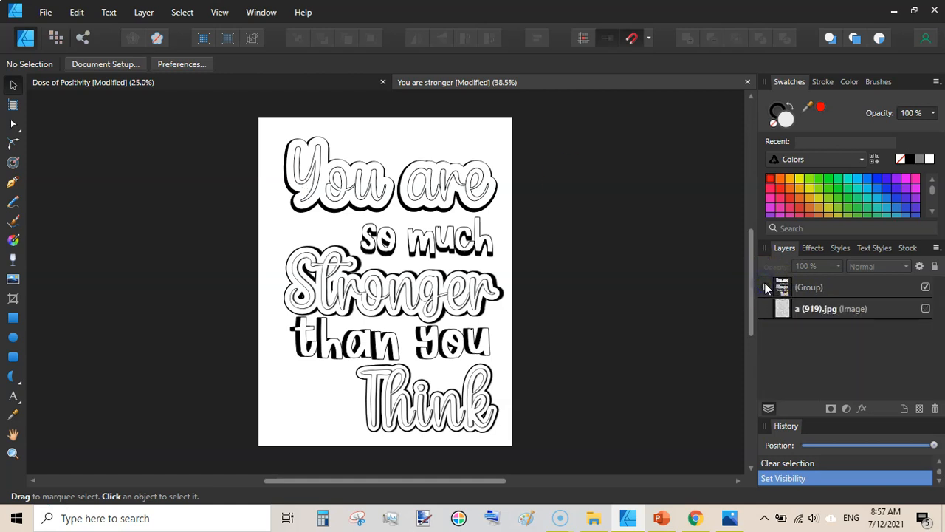
{"action": "left_click", "coordinate": [764, 288]}
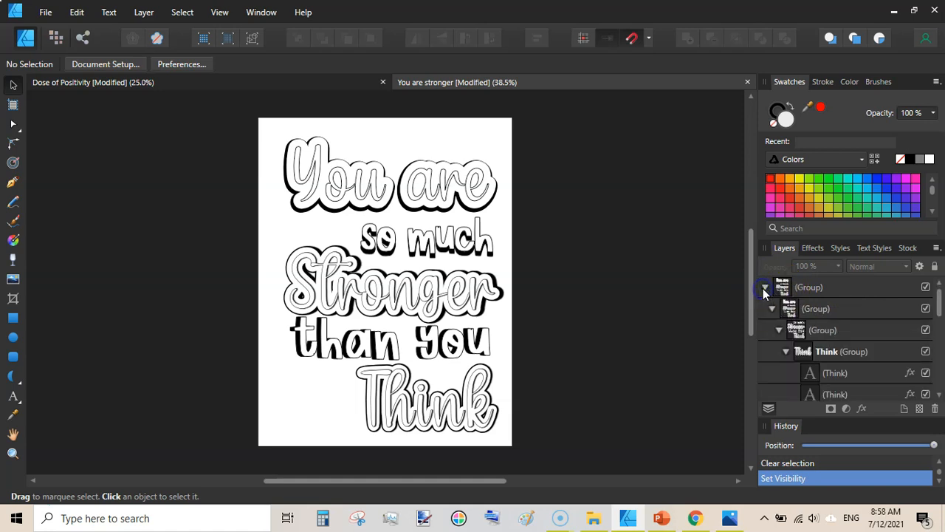
{"action": "left_click", "coordinate": [778, 330]}
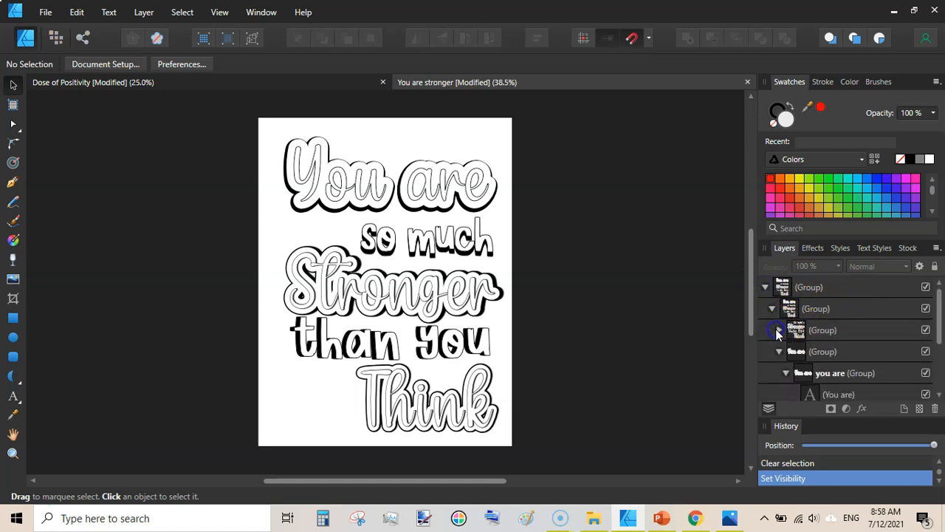
{"action": "left_click", "coordinate": [778, 351]}
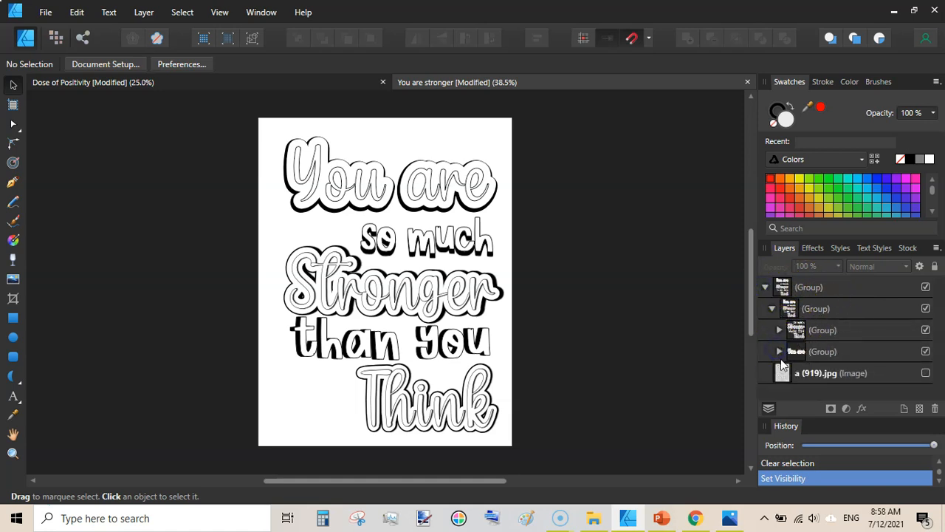
{"action": "left_click", "coordinate": [772, 317]}
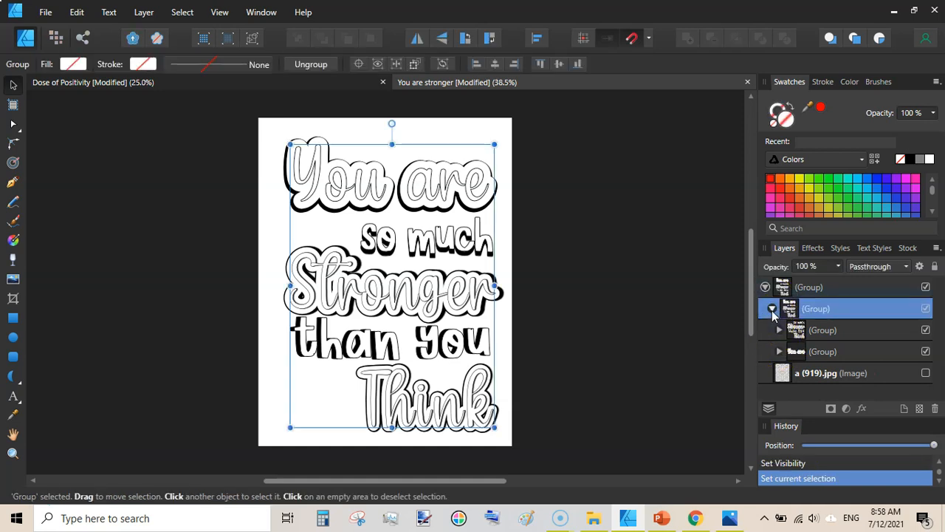
{"action": "left_click", "coordinate": [771, 310]}
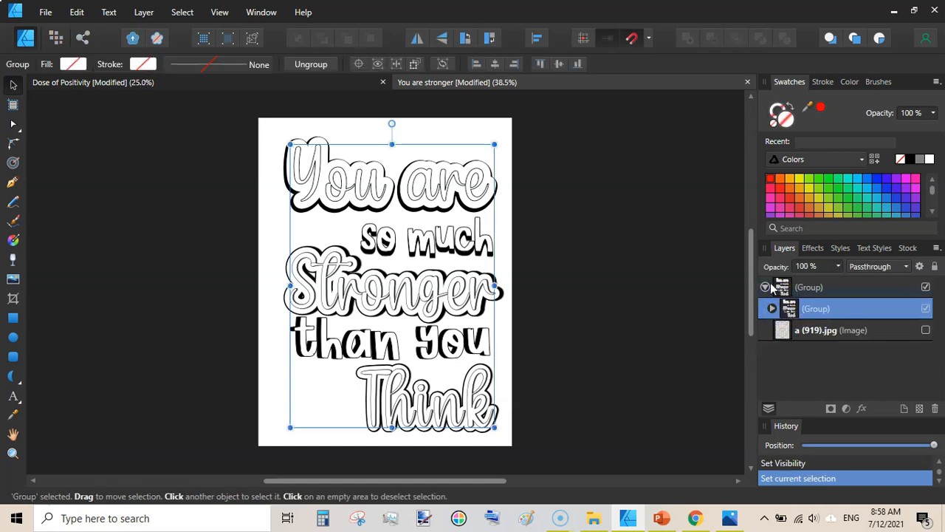
- Create a new document from the 8.5 in x 11 in preset
{"action": "left_click", "coordinate": [38, 11]}
{"action": "left_click", "coordinate": [50, 46]}
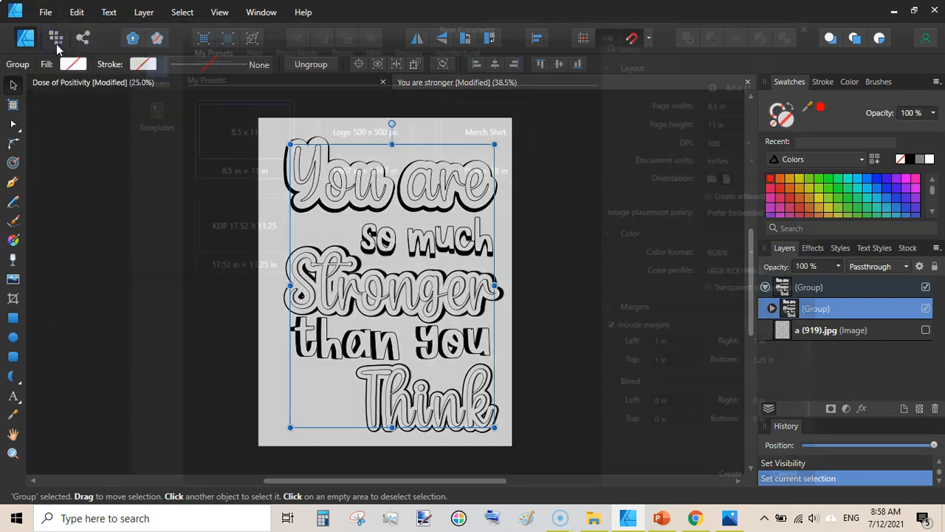
{"action": "double_click", "coordinate": [243, 131]}
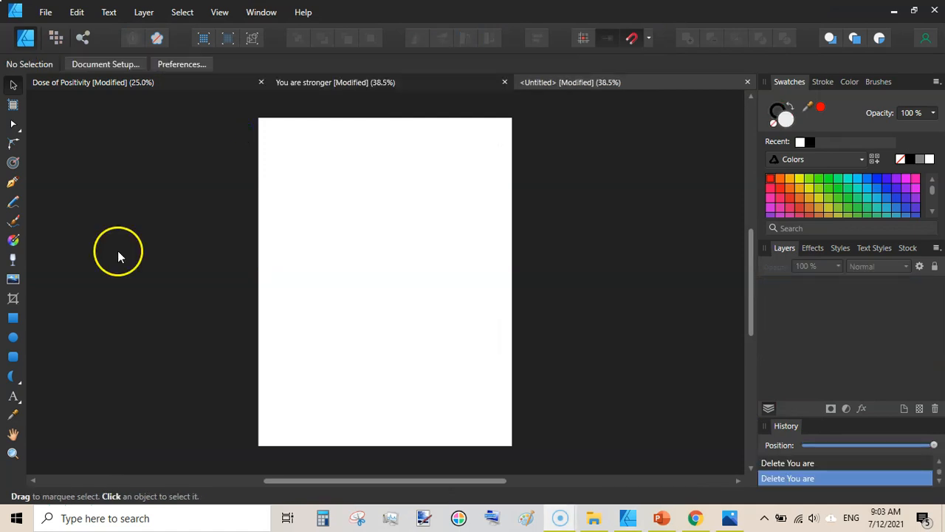
- Give the new document a transparent background in its color setup
{"action": "left_click", "coordinate": [104, 61]}
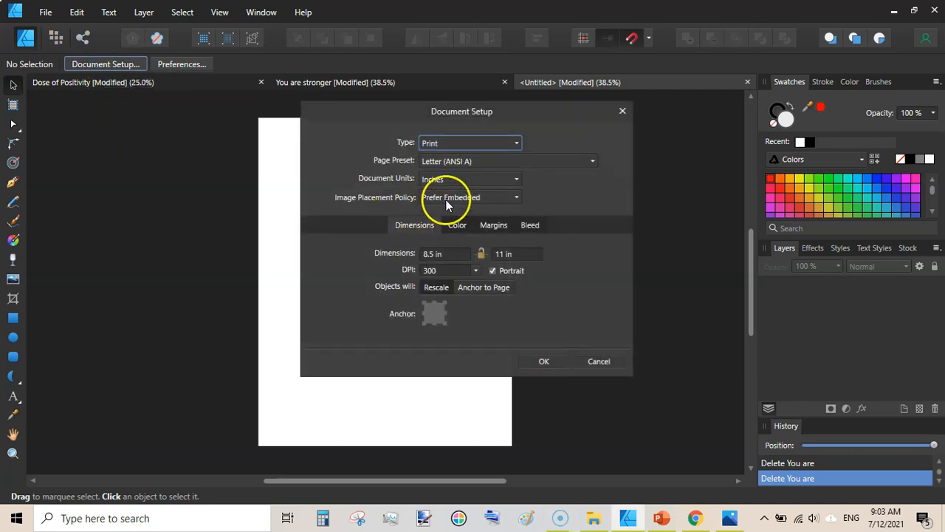
{"action": "left_click", "coordinate": [457, 226]}
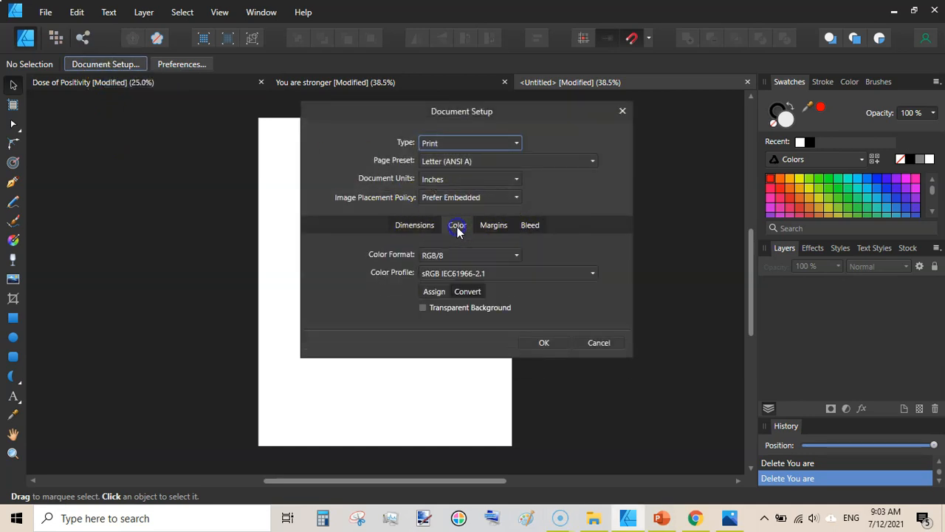
{"action": "left_click", "coordinate": [422, 307]}
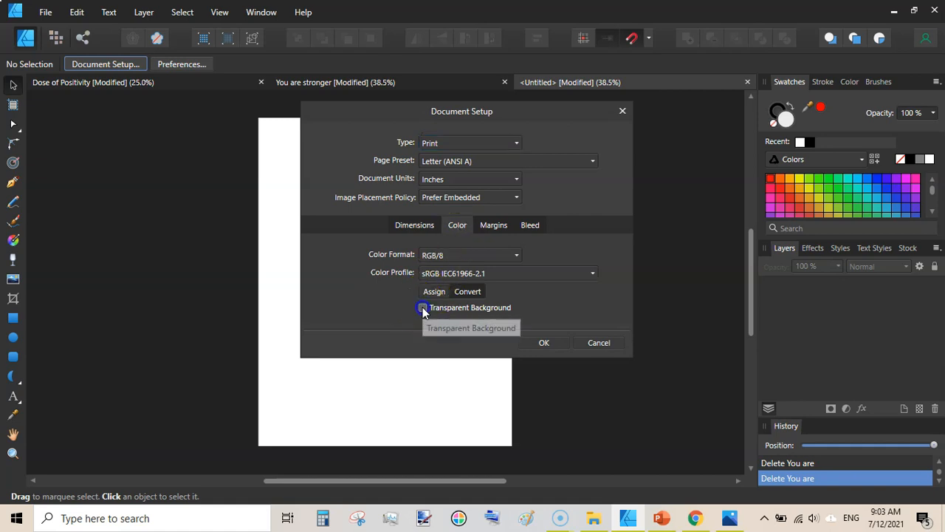
{"action": "left_click", "coordinate": [544, 343]}
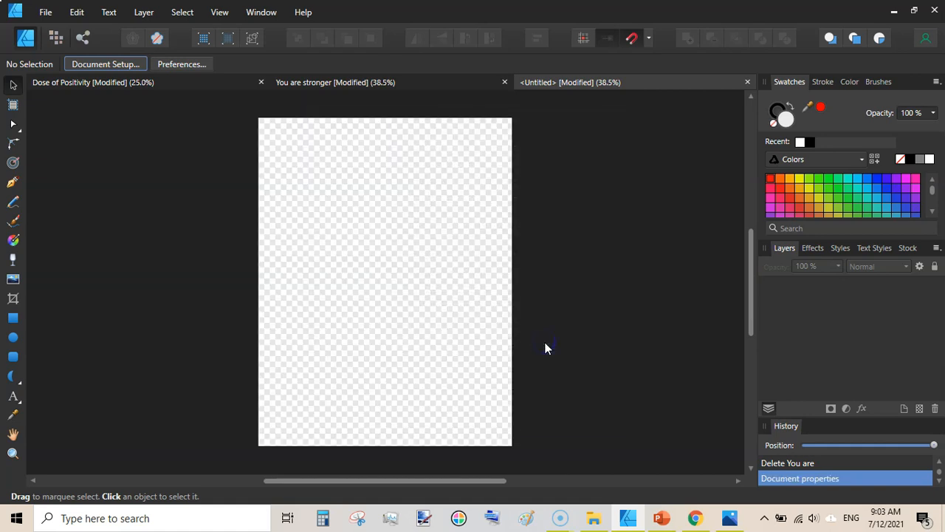
- Start an artistic text object near the page's upper-left corner and choose the Farmhouse font from the favorite fonts
{"action": "left_click", "coordinate": [13, 397]}
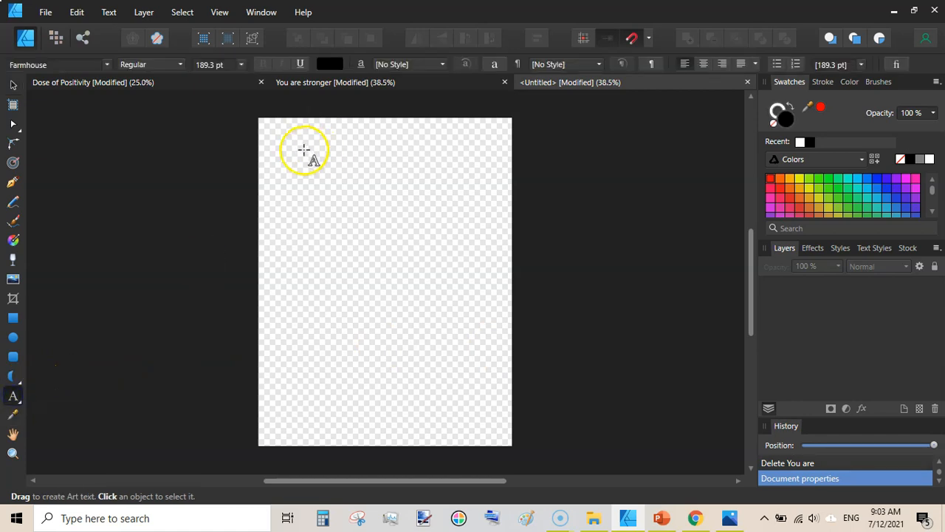
{"action": "left_click_drag", "start_coordinate": [286, 146], "coordinate": [319, 214]}
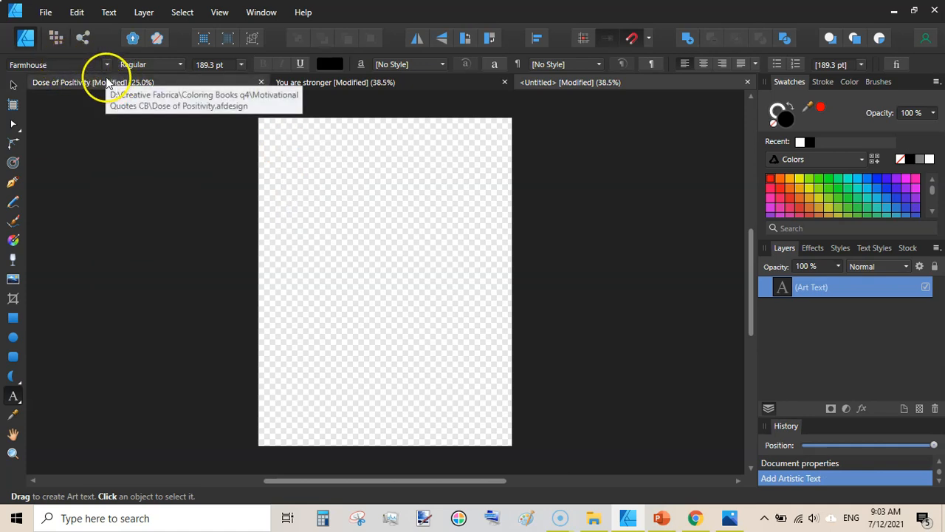
{"action": "left_click", "coordinate": [108, 65]}
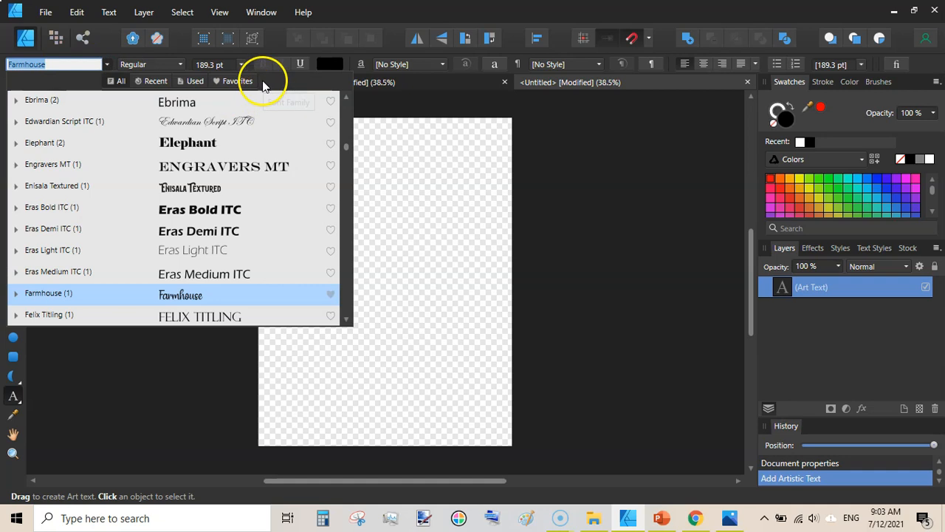
{"action": "left_click", "coordinate": [251, 82]}
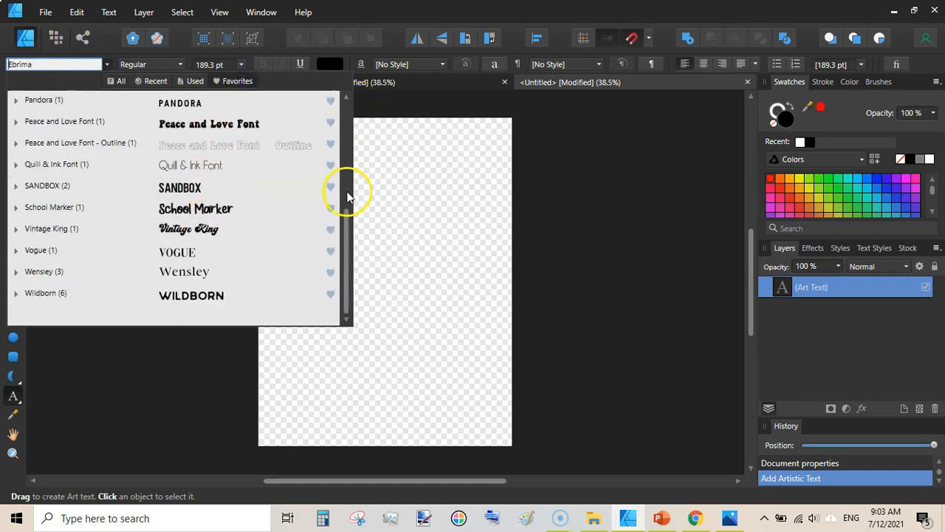
{"action": "left_click_drag", "start_coordinate": [344, 204], "coordinate": [341, 96]}
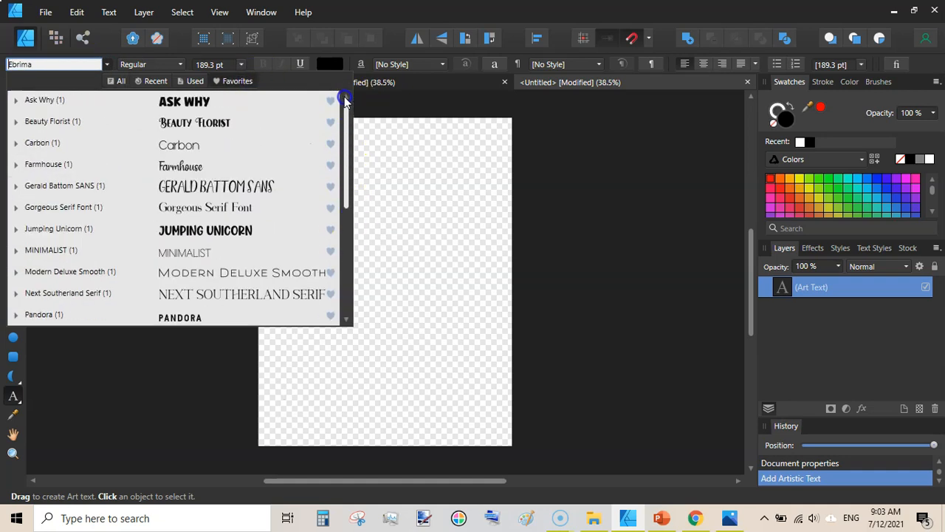
{"action": "left_click", "coordinate": [229, 164]}
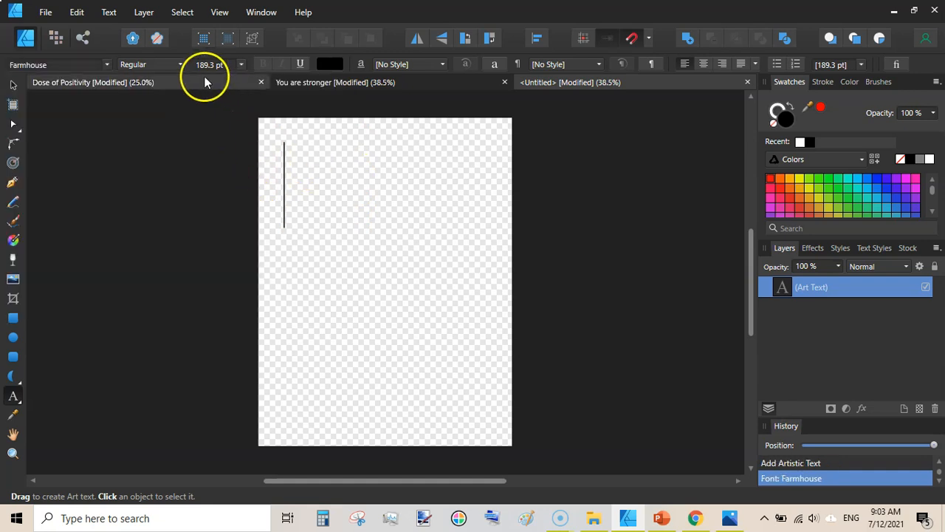
- Set the font size of the new text to 96 pt
{"action": "left_click", "coordinate": [243, 68]}
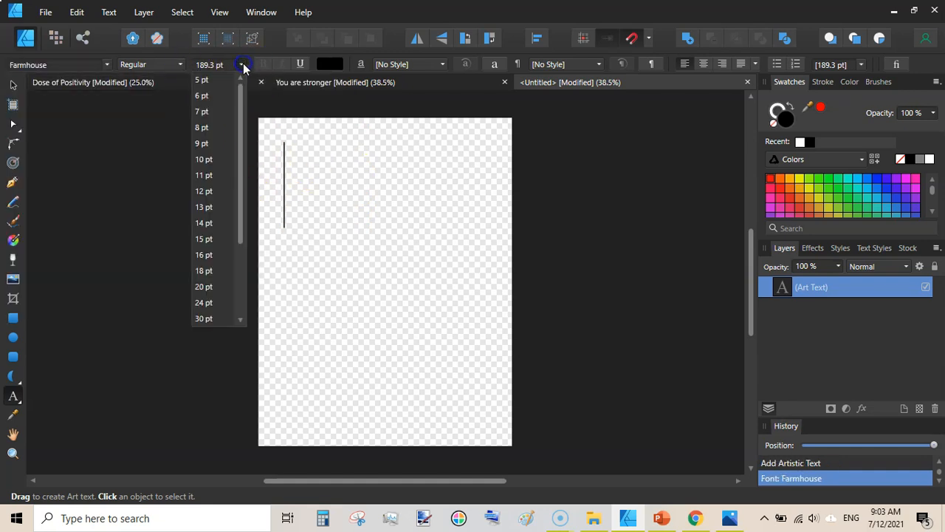
{"action": "left_click_drag", "start_coordinate": [239, 152], "coordinate": [239, 231]}
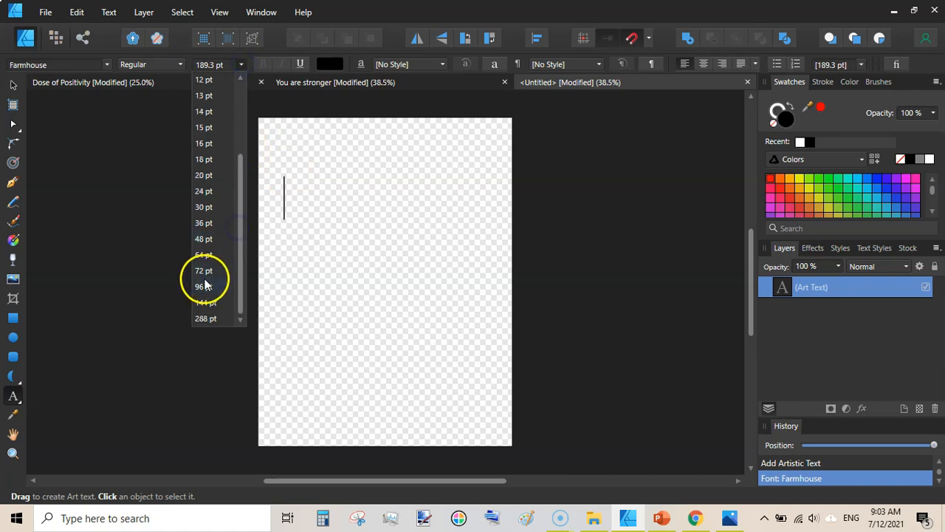
{"action": "left_click", "coordinate": [230, 288]}
{"action": "left_click", "coordinate": [294, 215]}
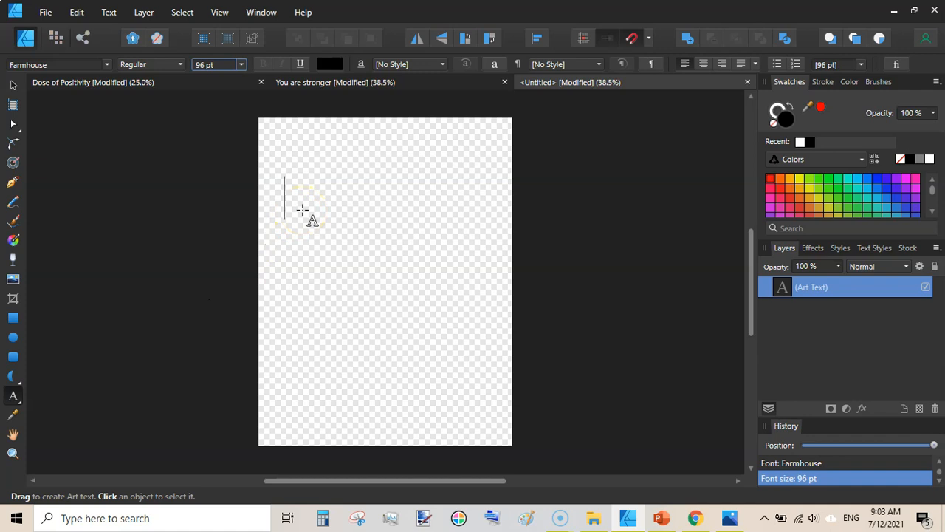
- Set the text fill to black and enter "You are" as the first line of the quote
{"action": "type", "text": "y"}
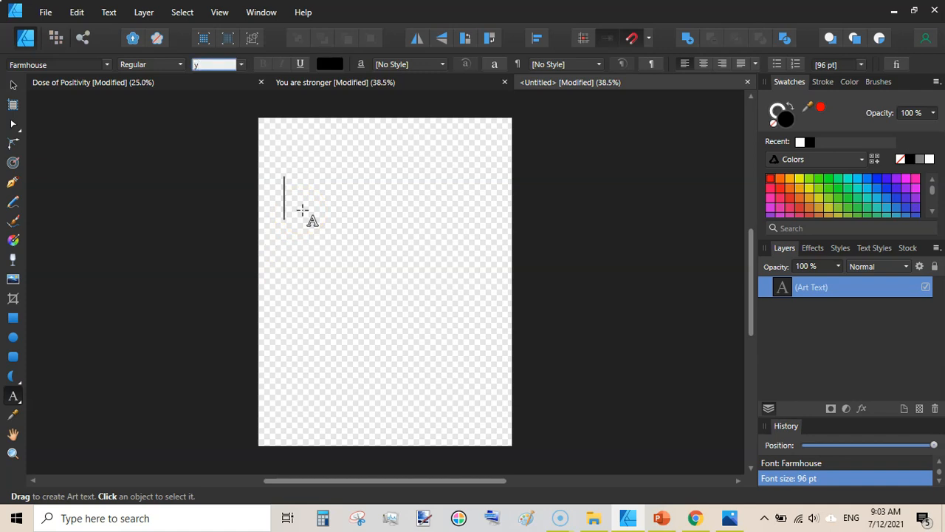
{"action": "left_click", "coordinate": [790, 117]}
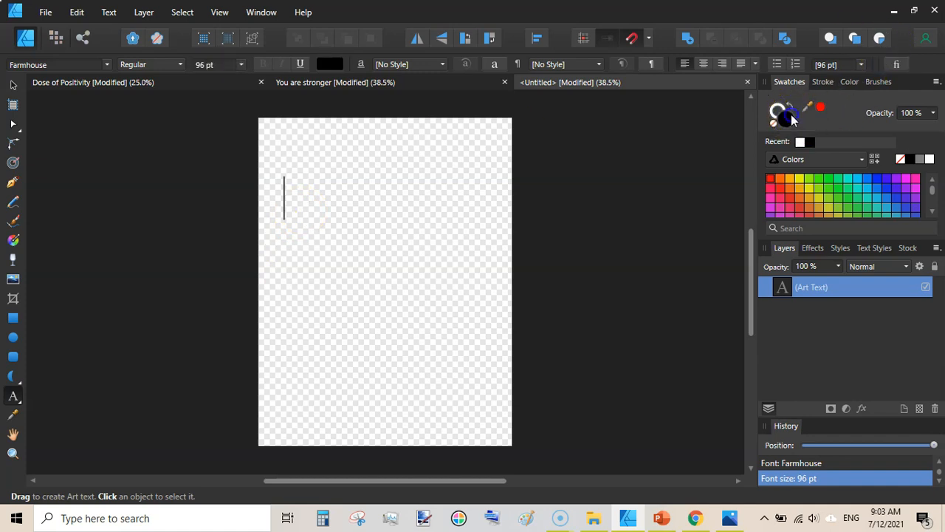
{"action": "left_click", "coordinate": [811, 141]}
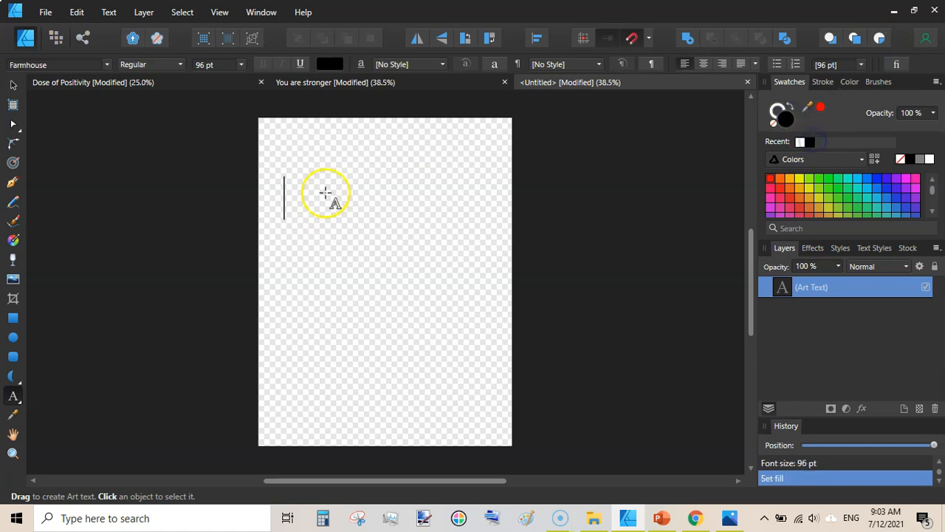
{"action": "type", "text": "You are"}
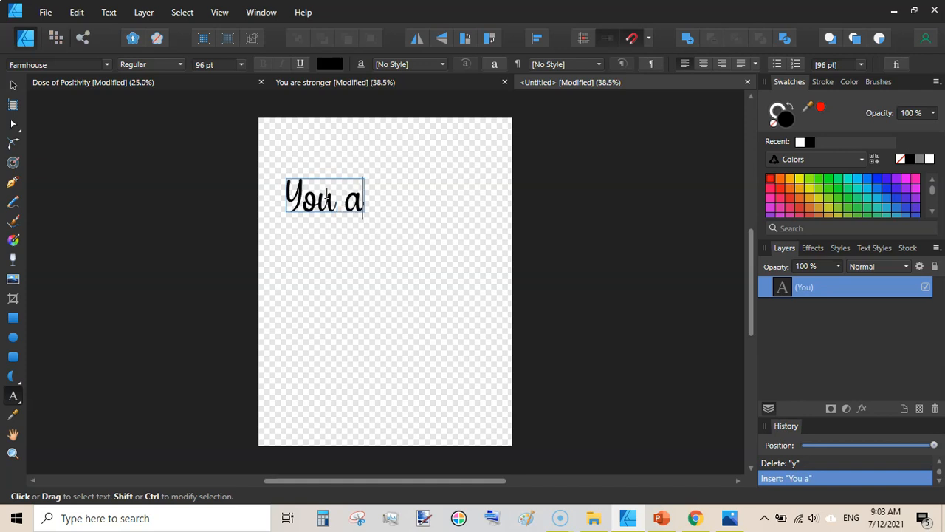
- Enlarge the "You are" text to about 186 pt so it spans most of the page width, and move it up near the top edge
{"action": "left_click", "coordinate": [399, 197]}
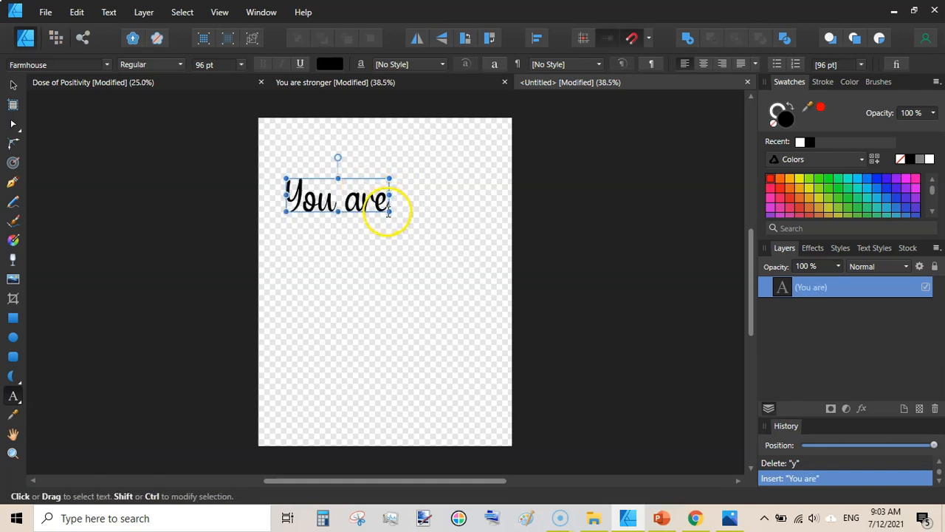
{"action": "left_click_drag", "start_coordinate": [389, 211], "coordinate": [485, 251]}
{"action": "left_click", "coordinate": [435, 186]}
{"action": "left_click_drag", "start_coordinate": [426, 178], "coordinate": [428, 147]}
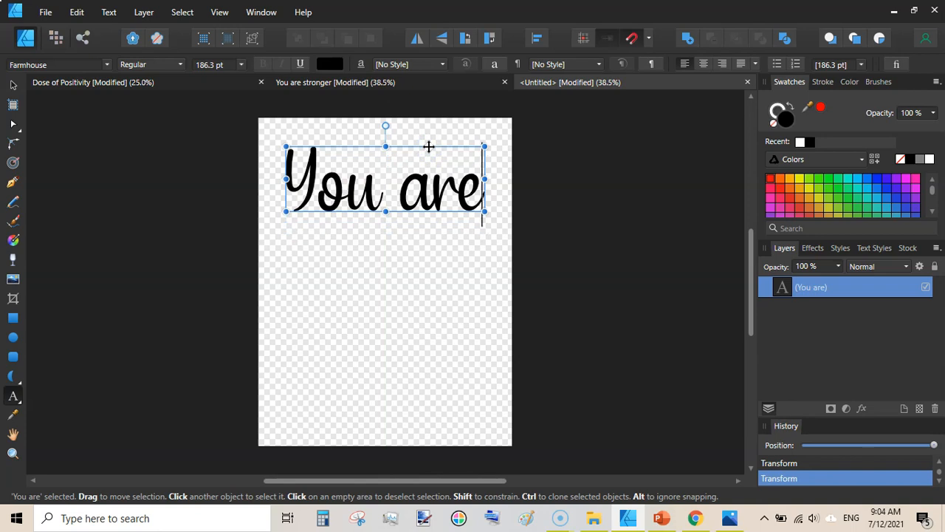
- Give the "You are" text a white fill and a black outline
{"action": "double_click", "coordinate": [837, 295]}
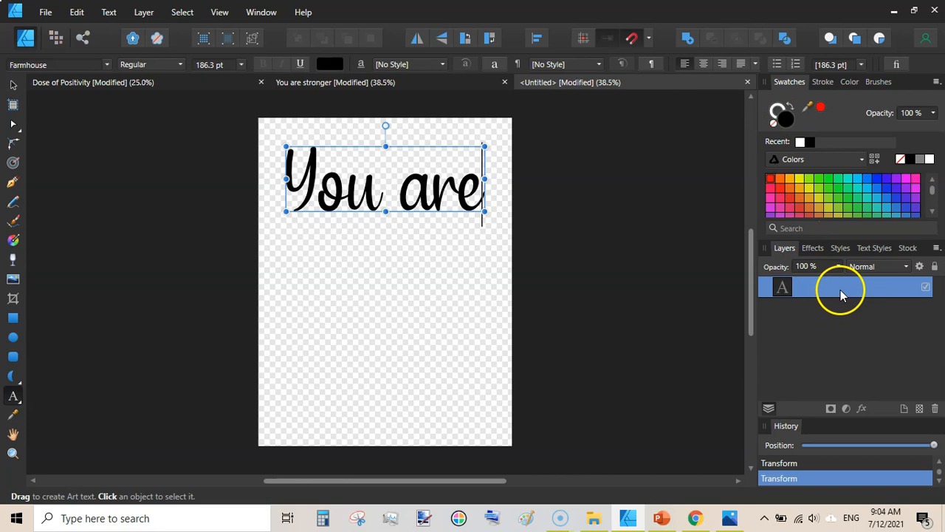
{"action": "left_click", "coordinate": [775, 289]}
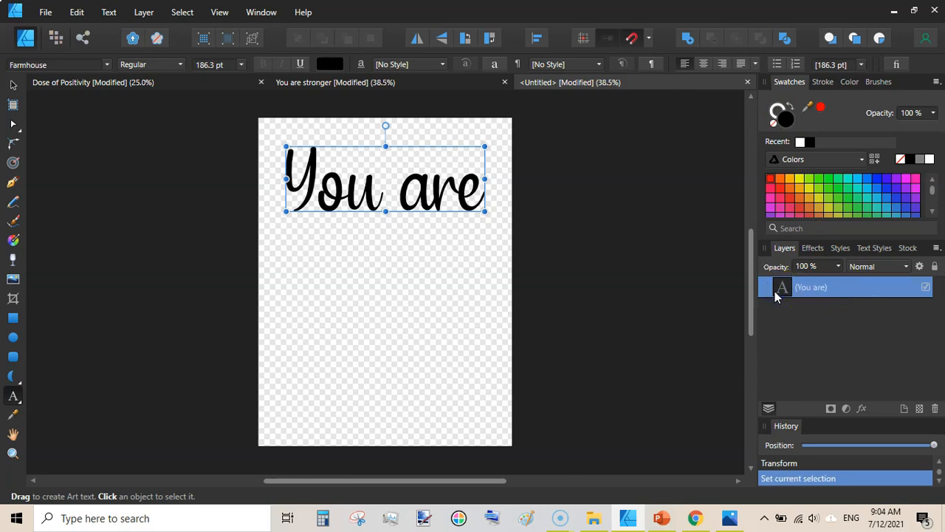
{"action": "left_click", "coordinate": [788, 121]}
{"action": "left_click", "coordinate": [801, 142]}
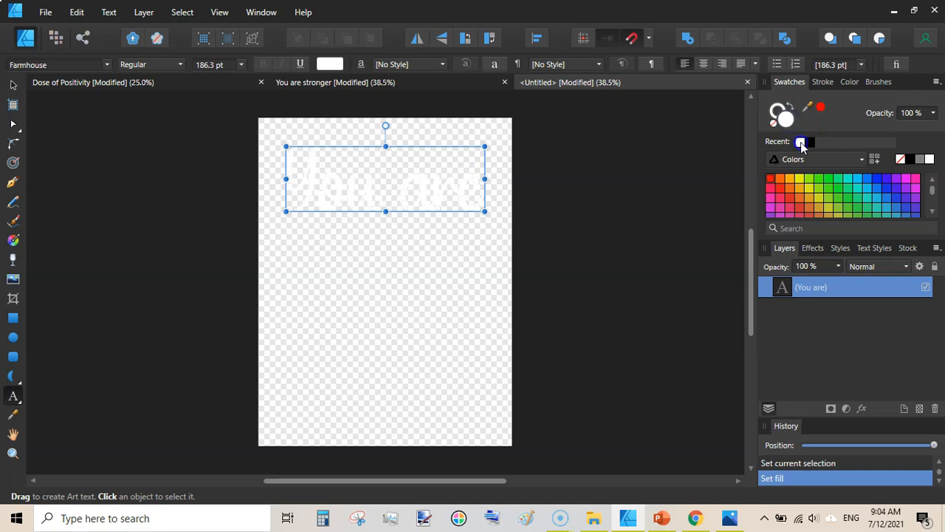
{"action": "left_click", "coordinate": [774, 109]}
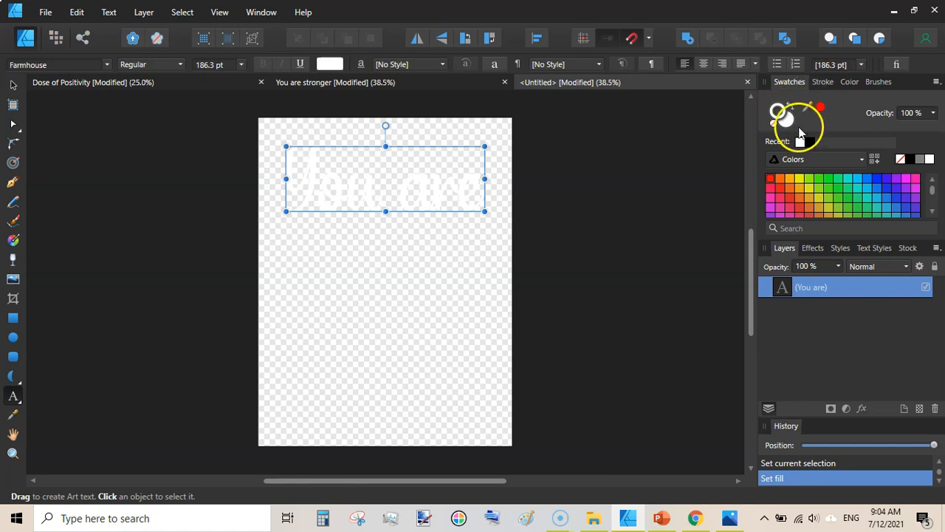
{"action": "left_click", "coordinate": [810, 142]}
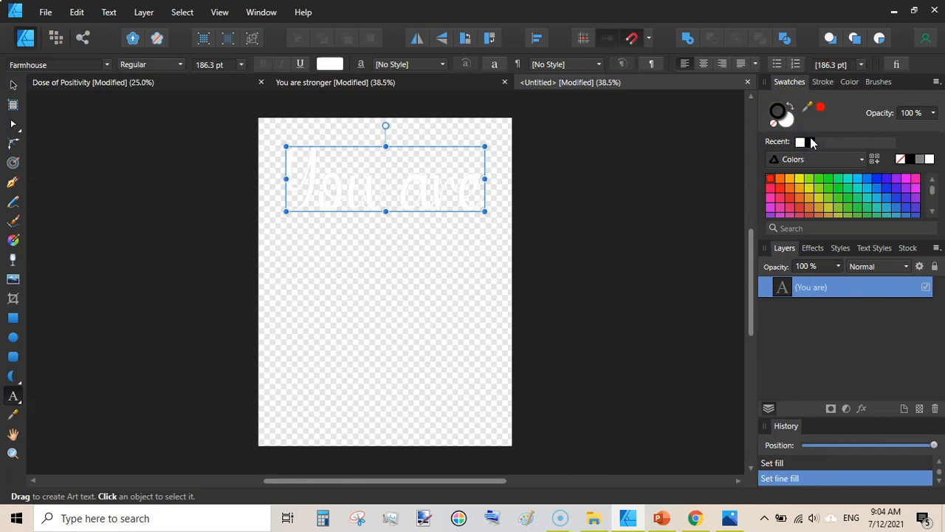
- Set the outline width of the "You are" text to 0.8 pt
{"action": "left_click", "coordinate": [821, 83]}
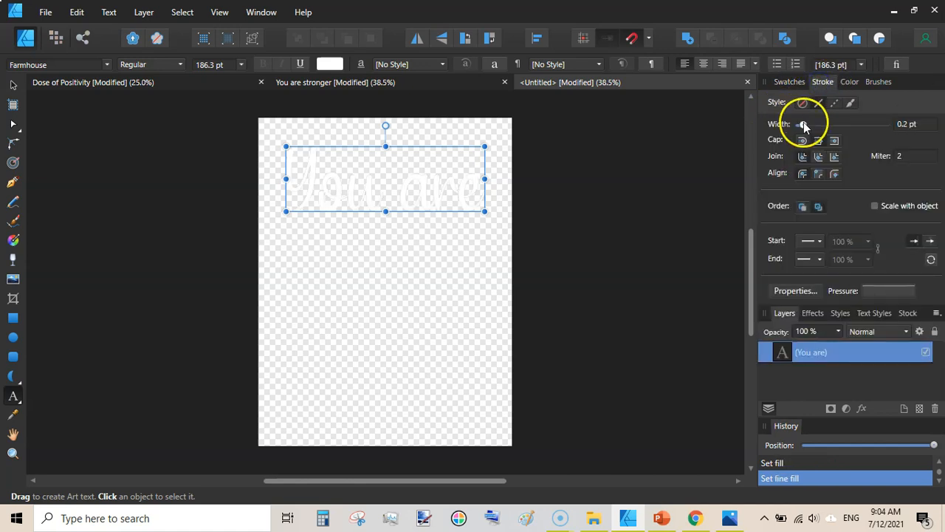
{"action": "left_click_drag", "start_coordinate": [802, 124], "coordinate": [805, 125]}
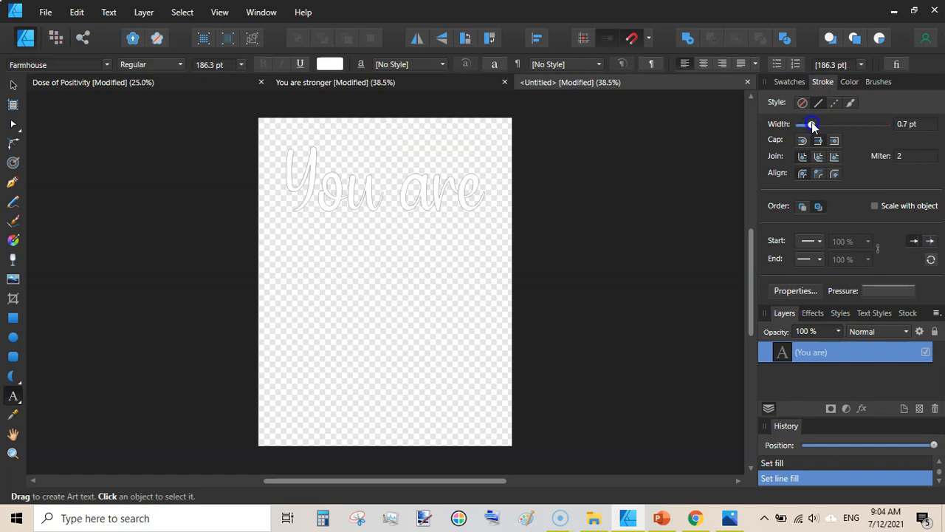
{"action": "left_click_drag", "start_coordinate": [817, 127], "coordinate": [815, 127]}
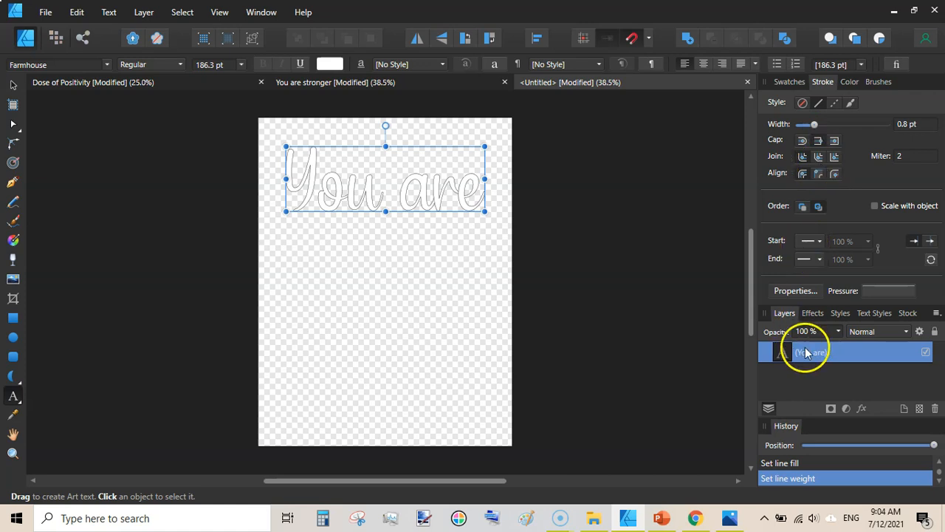
- Duplicate the outlined "You are" text layer
{"action": "double_click", "coordinate": [838, 355]}
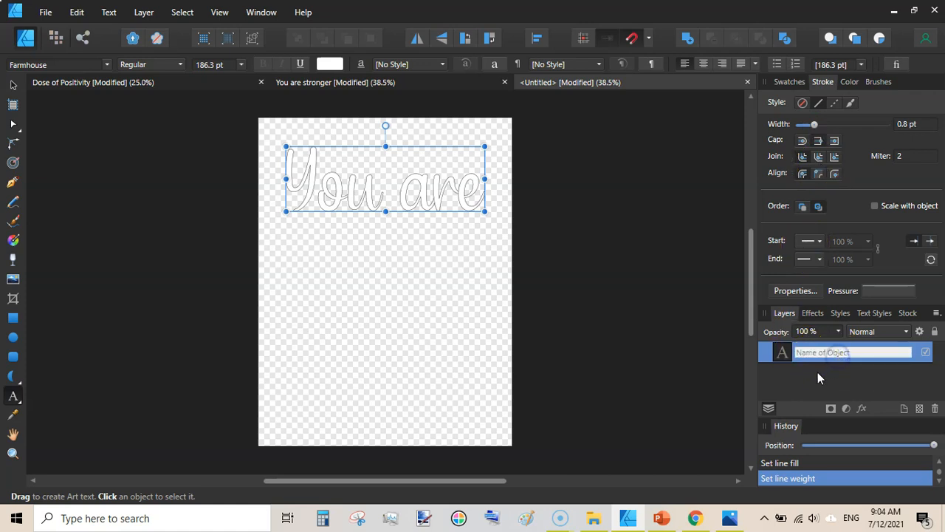
{"action": "left_click", "coordinate": [782, 352]}
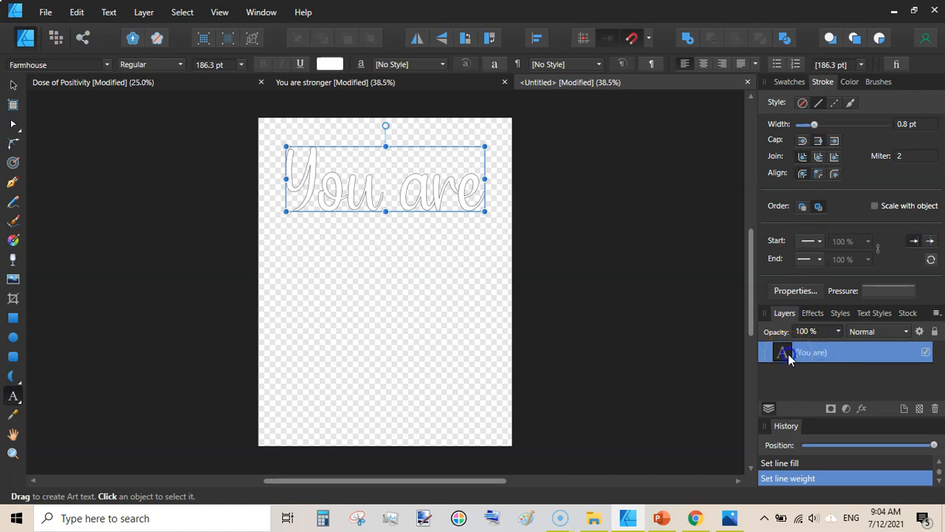
{"action": "key", "text": "ctrl+j"}
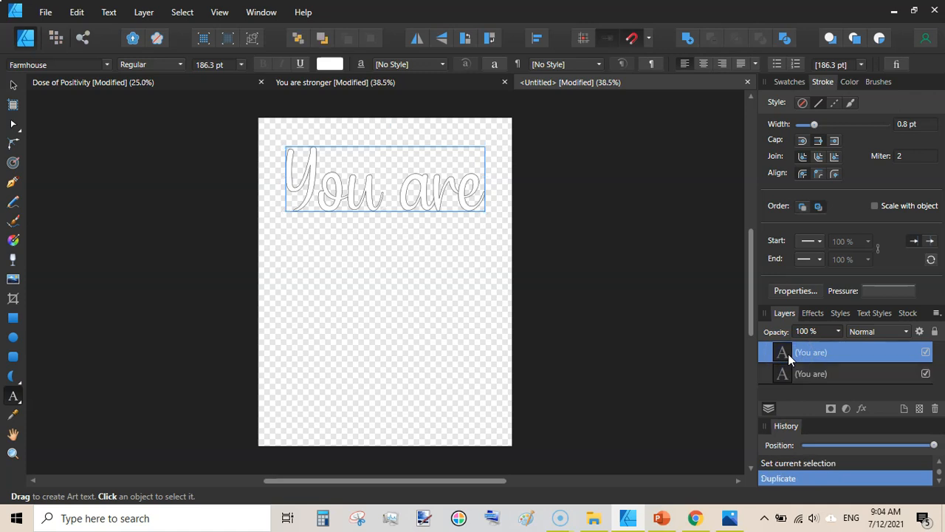
- Give the lower "You are" copy a white fill and a white outline 23.3 pt wide
{"action": "left_click", "coordinate": [875, 362]}
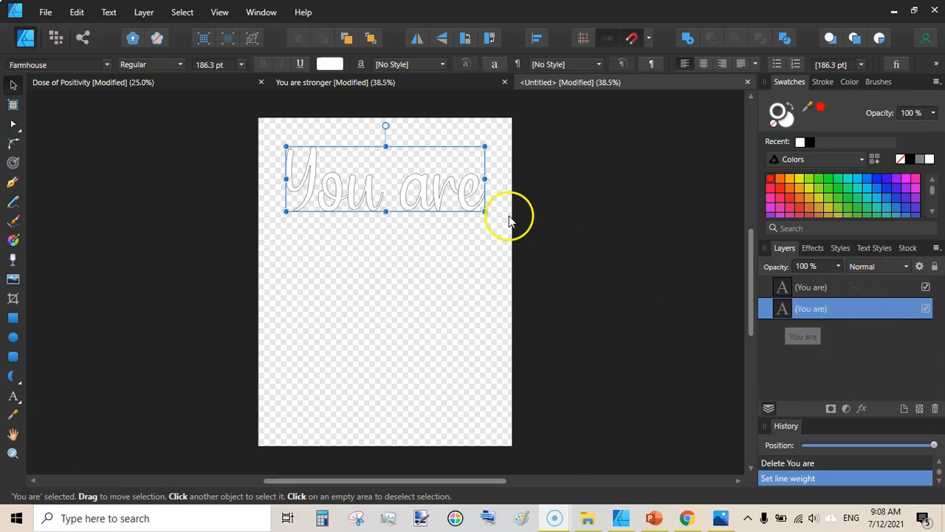
{"action": "double_click", "coordinate": [827, 310]}
{"action": "left_click", "coordinate": [786, 308]}
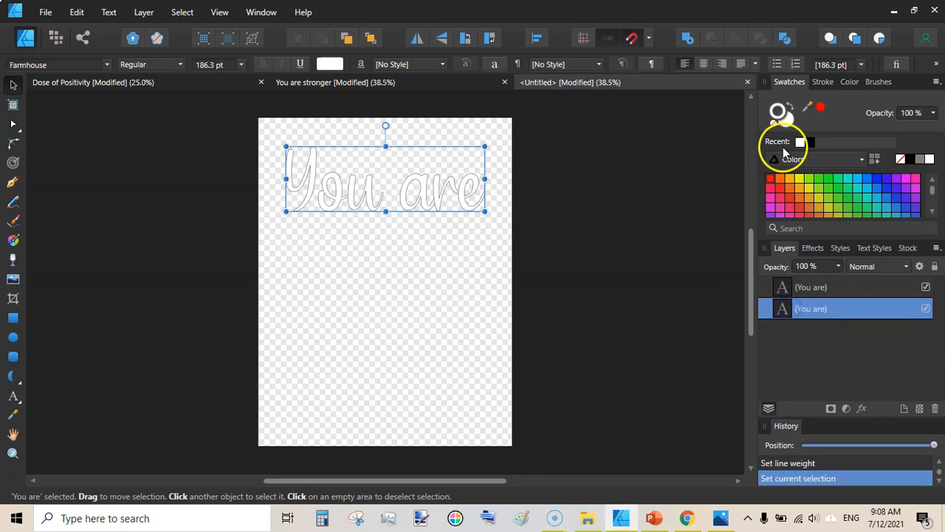
{"action": "left_click", "coordinate": [784, 117]}
{"action": "left_click", "coordinate": [801, 142]}
{"action": "left_click", "coordinate": [775, 109]}
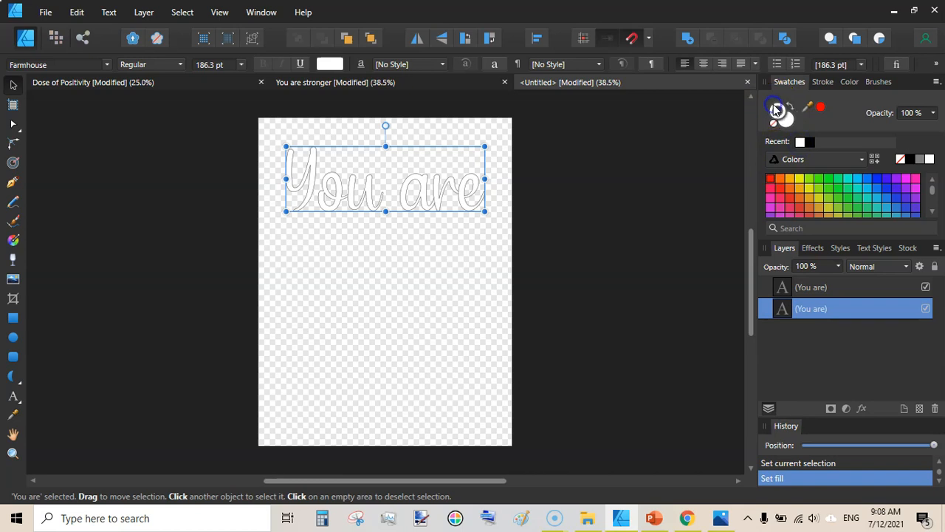
{"action": "left_click", "coordinate": [801, 141]}
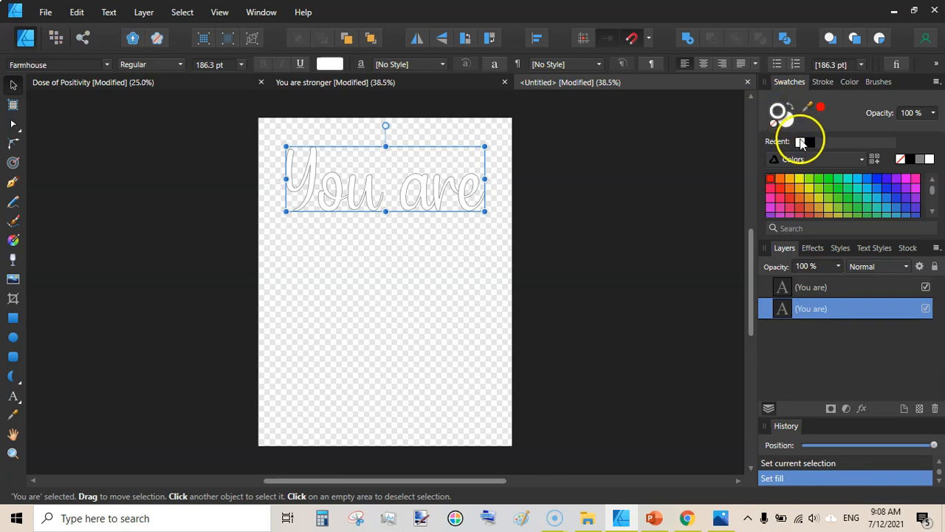
{"action": "left_click", "coordinate": [823, 83]}
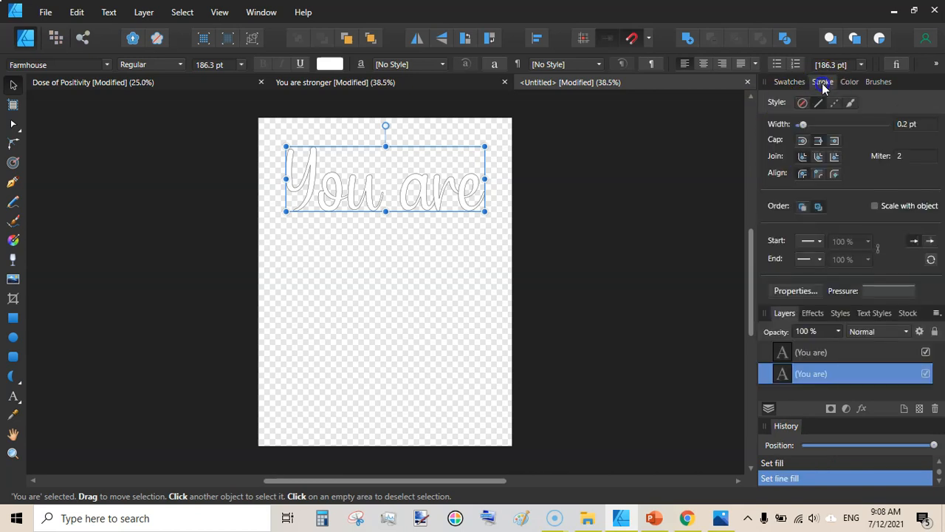
{"action": "mouse_move", "coordinate": [803, 124]}
{"action": "left_mouse_down"}
{"action": "mouse_move", "coordinate": [868, 125]}
{"action": "mouse_move", "coordinate": [851, 128]}
{"action": "left_mouse_up"}
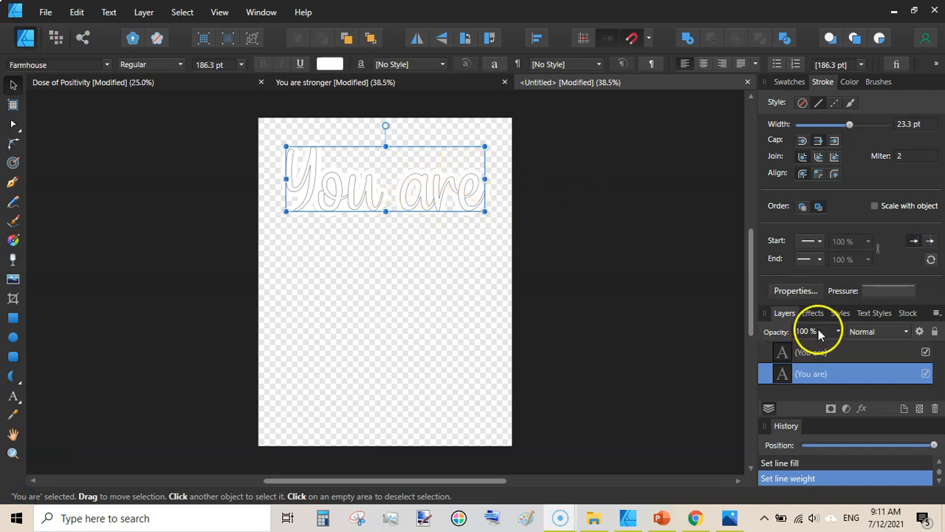
- Duplicate the lower "You are" layer that has the thick white outline
{"action": "double_click", "coordinate": [862, 373]}
{"action": "left_click", "coordinate": [781, 373]}
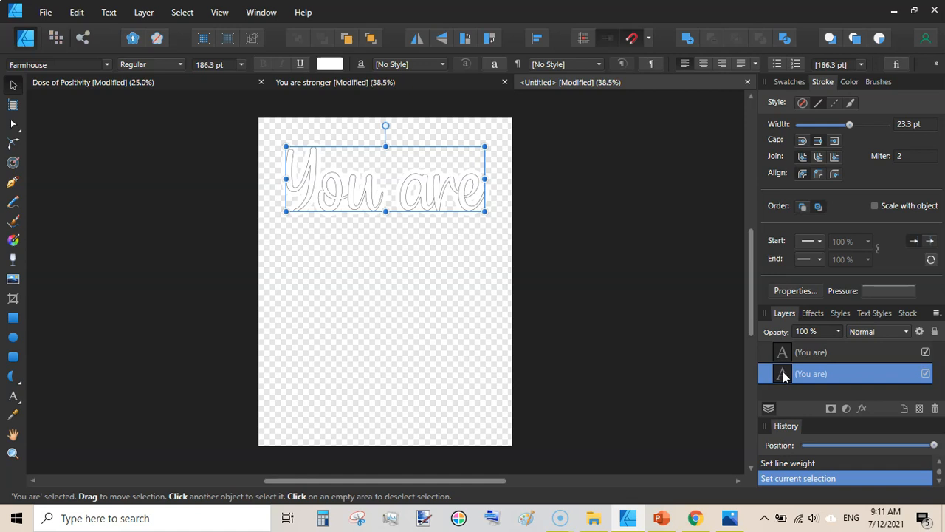
{"action": "key", "text": "ctrl+j"}
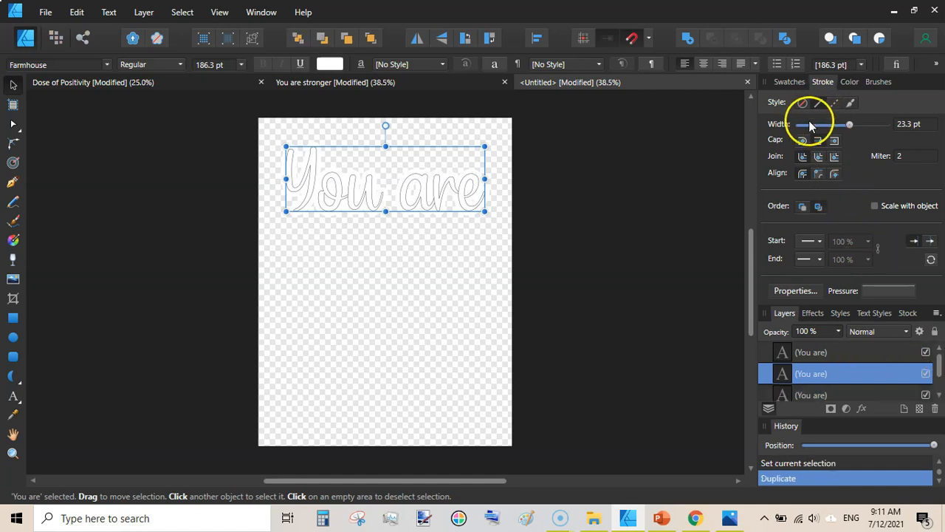
- Change the bottommost "You are" copy's outline to black and set its width to 30.9 pt
{"action": "left_click", "coordinate": [790, 82]}
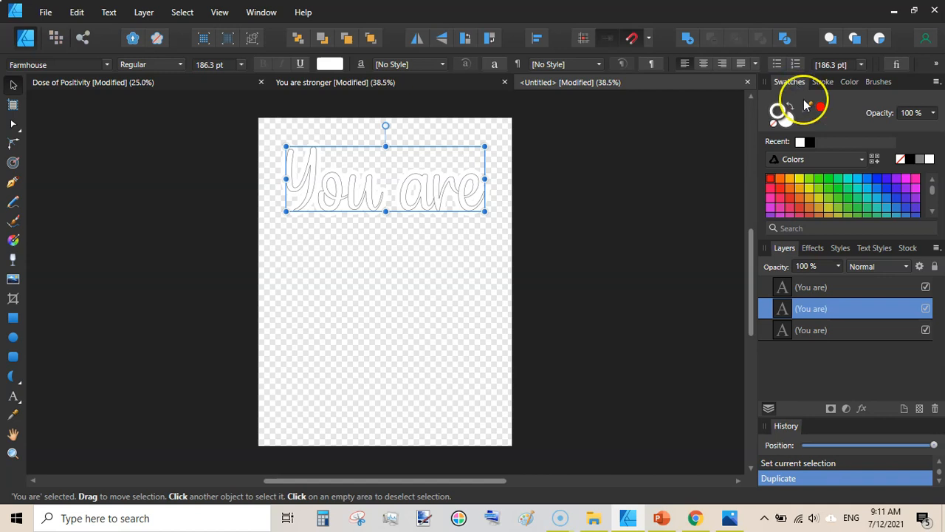
{"action": "left_click", "coordinate": [810, 332]}
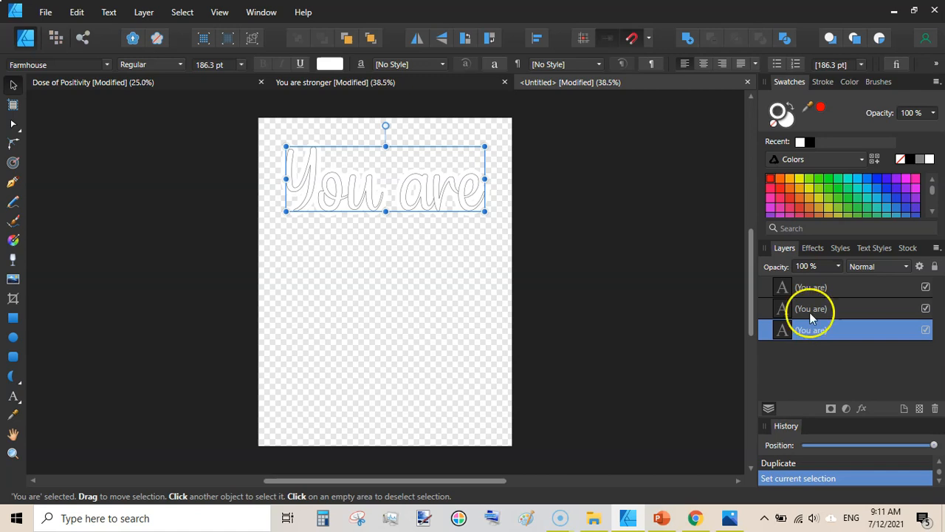
{"action": "left_click", "coordinate": [778, 106]}
{"action": "left_click", "coordinate": [810, 142]}
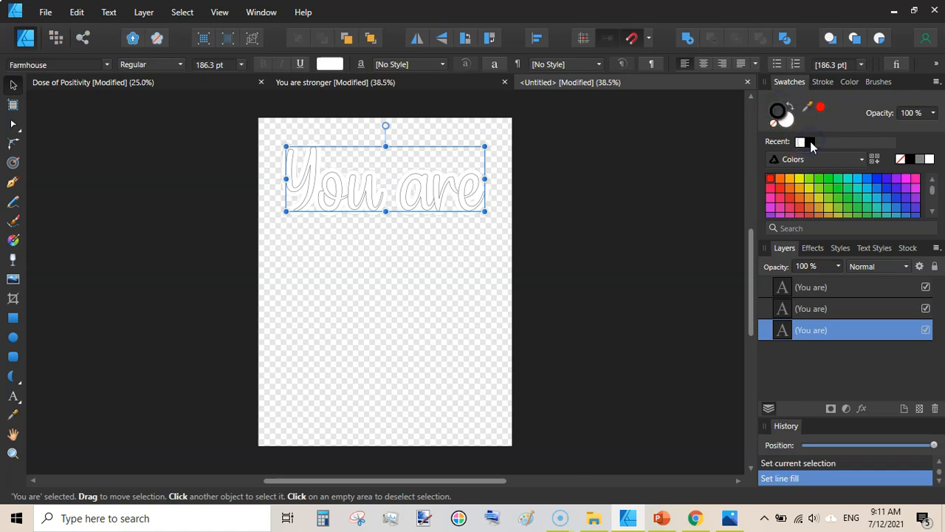
{"action": "left_click", "coordinate": [821, 82]}
{"action": "left_click_drag", "start_coordinate": [849, 124], "coordinate": [858, 126]}
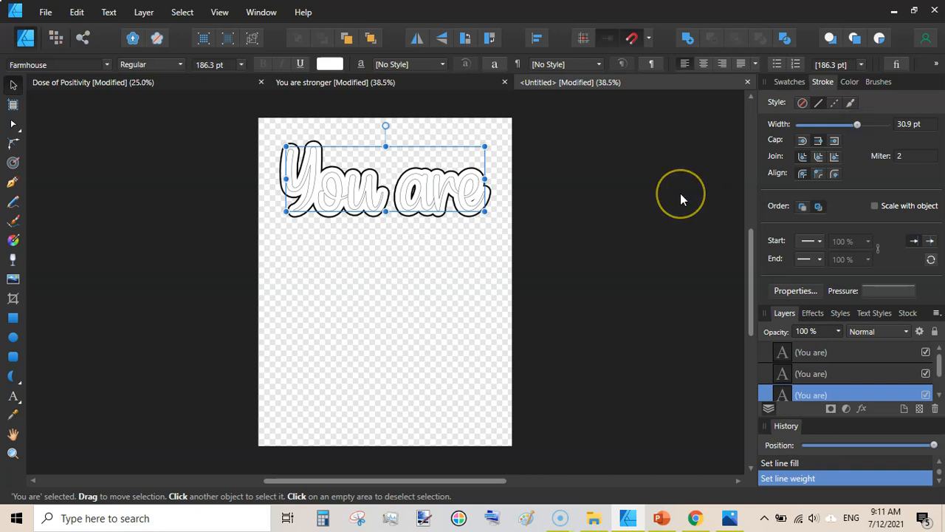
- Nudge the black-outlined bottom copy slightly down and right to form a drop shadow behind the lettering, and deselect it
{"action": "key", "text": "Down"}
{"action": "key", "text": "Down"}
{"action": "key", "text": "Down"}
{"action": "key", "text": "Down"}
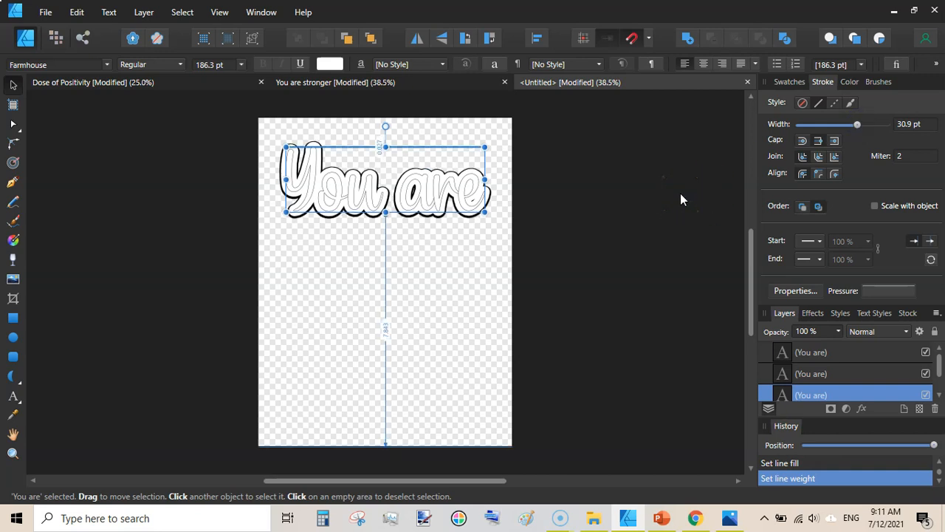
{"action": "key", "text": "Right"}
{"action": "key", "text": "Down"}
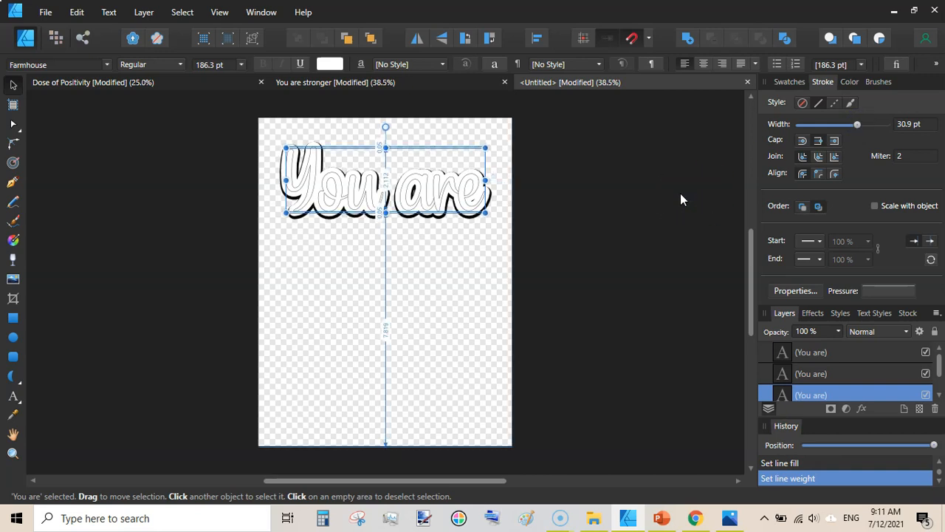
{"action": "key", "text": "Down"}
{"action": "key", "text": "Down"}
{"action": "key", "text": "Down"}
{"action": "key", "text": "Right"}
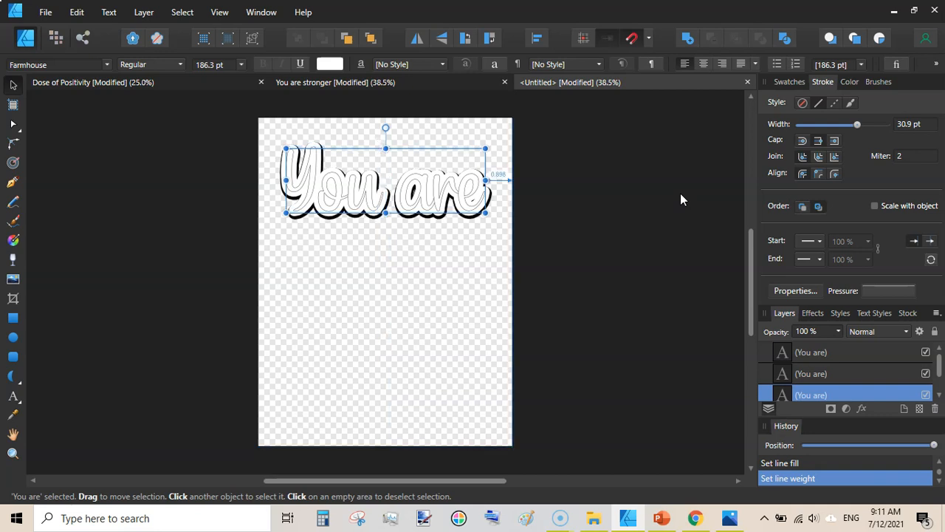
{"action": "key", "text": "Down"}
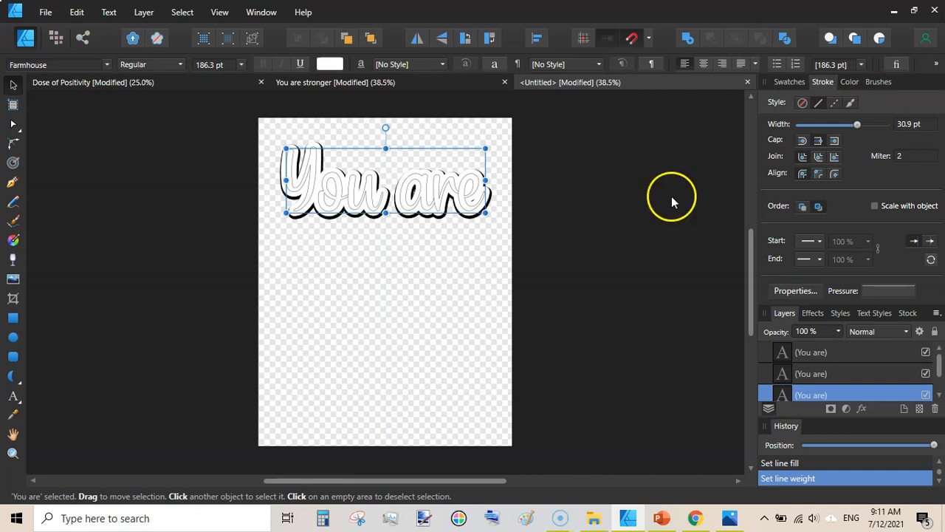
{"action": "left_click", "coordinate": [37, 202]}
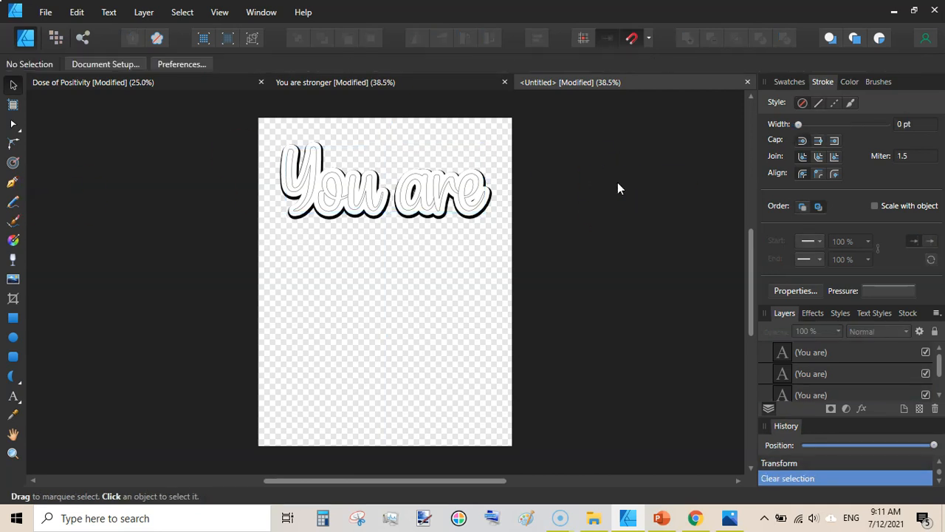
- Set the white outline of the middle "You are" copy to 21.9 pt
{"action": "left_click", "coordinate": [815, 374]}
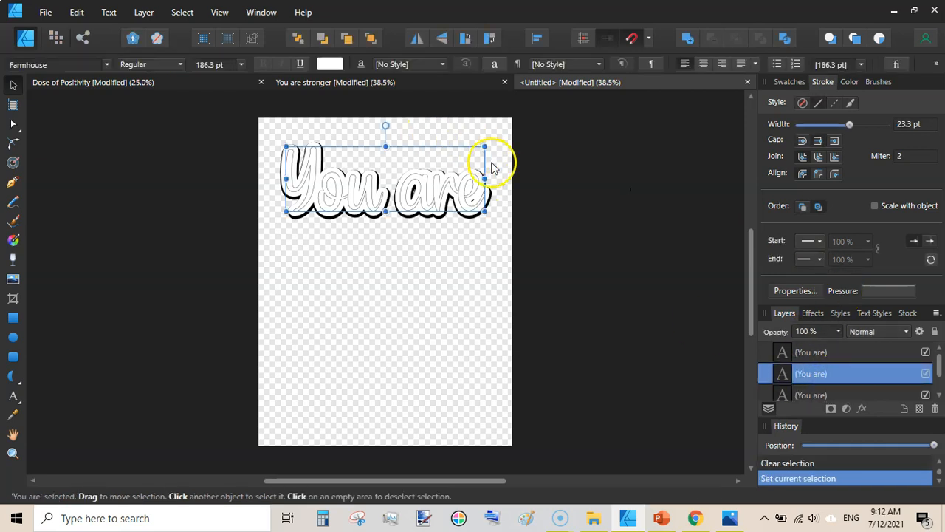
{"action": "left_click", "coordinate": [789, 82]}
{"action": "left_click", "coordinate": [822, 82]}
{"action": "mouse_move", "coordinate": [852, 125]}
{"action": "left_mouse_down"}
{"action": "mouse_move", "coordinate": [833, 126]}
{"action": "mouse_move", "coordinate": [850, 126]}
{"action": "left_mouse_up"}
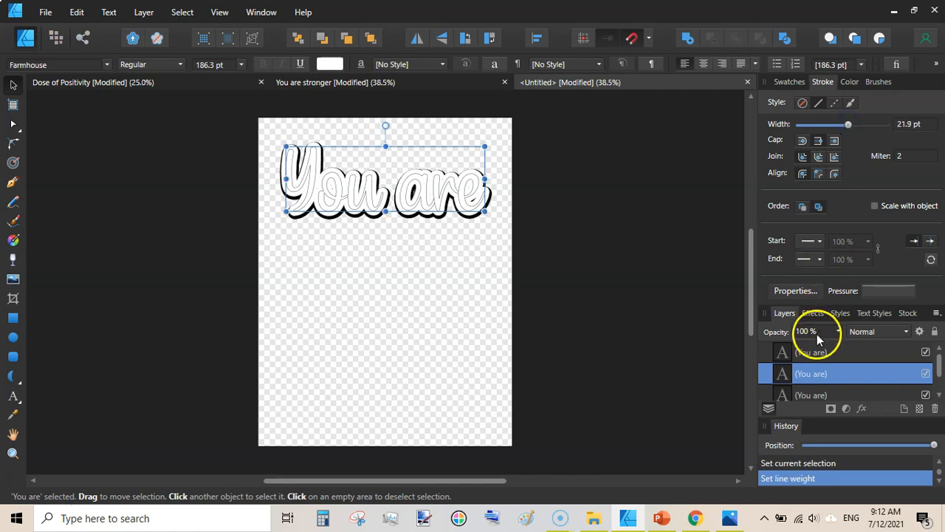
- Fine-tune the top "You are" copy's outline width, keeping it at 0.8 pt, and clear the selection
{"action": "left_click", "coordinate": [809, 354]}
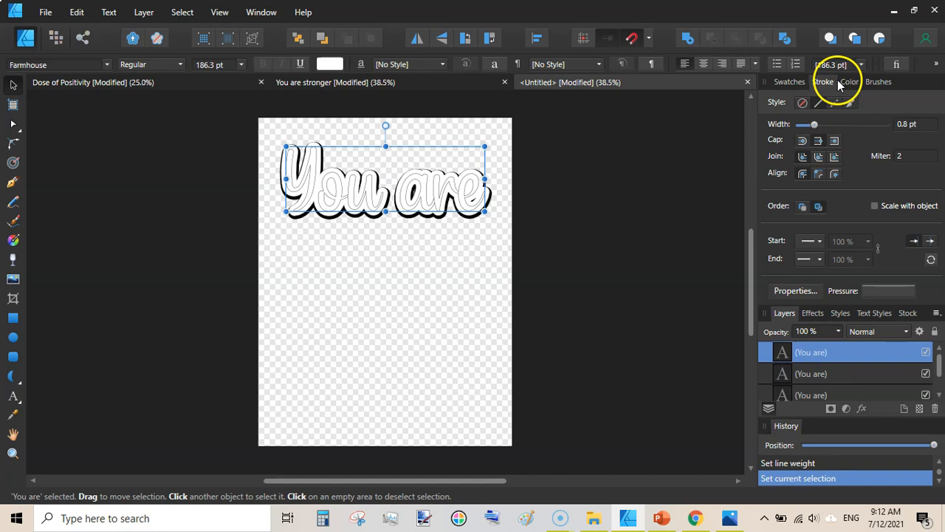
{"action": "mouse_move", "coordinate": [814, 125]}
{"action": "left_mouse_down"}
{"action": "mouse_move", "coordinate": [803, 127]}
{"action": "mouse_move", "coordinate": [829, 127]}
{"action": "mouse_move", "coordinate": [812, 125]}
{"action": "left_mouse_up"}
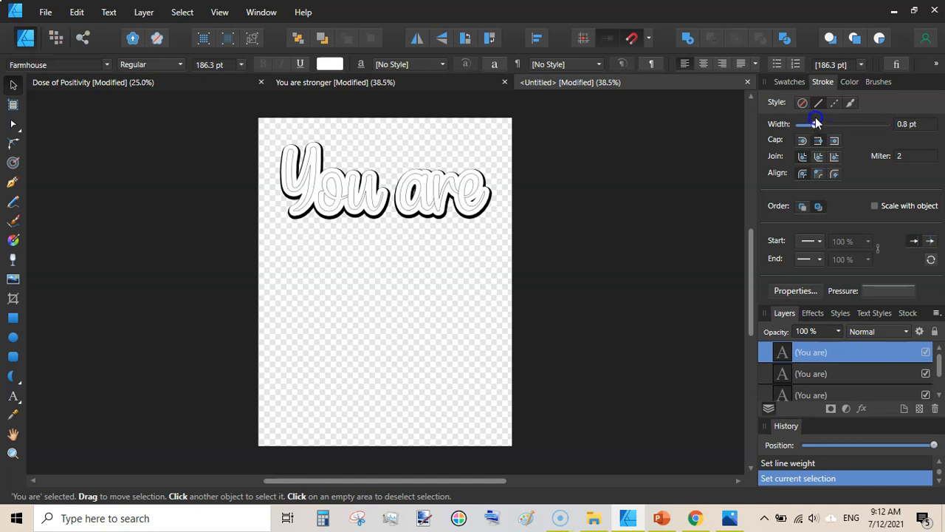
{"action": "left_click_drag", "start_coordinate": [816, 123], "coordinate": [815, 124]}
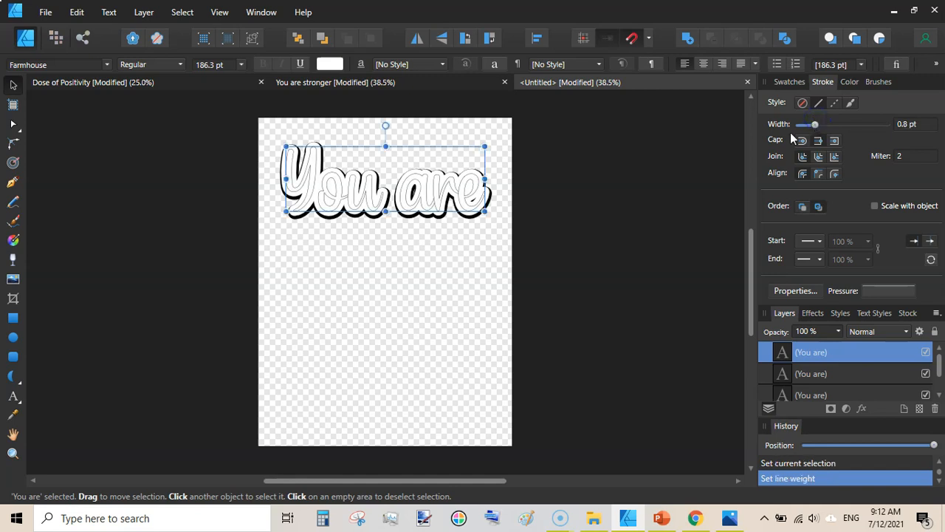
{"action": "left_click", "coordinate": [104, 126]}
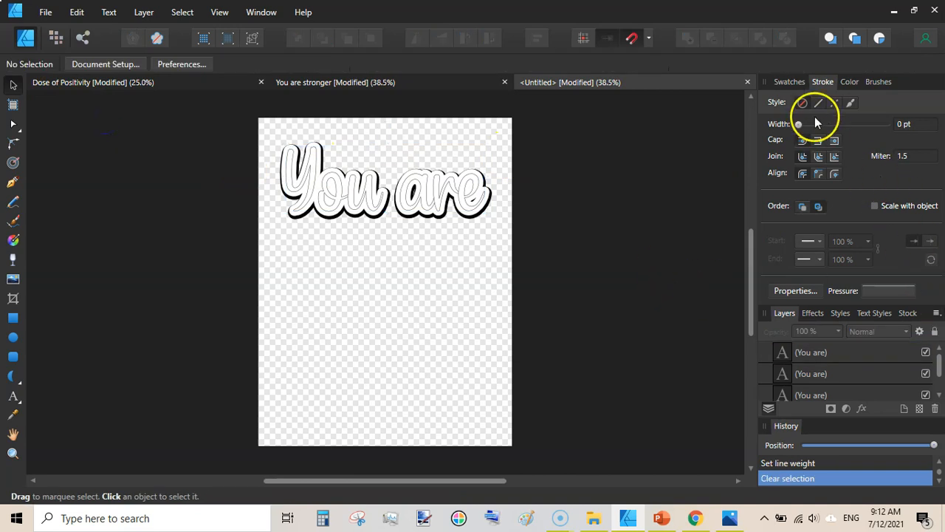
{"action": "left_click", "coordinate": [788, 80]}
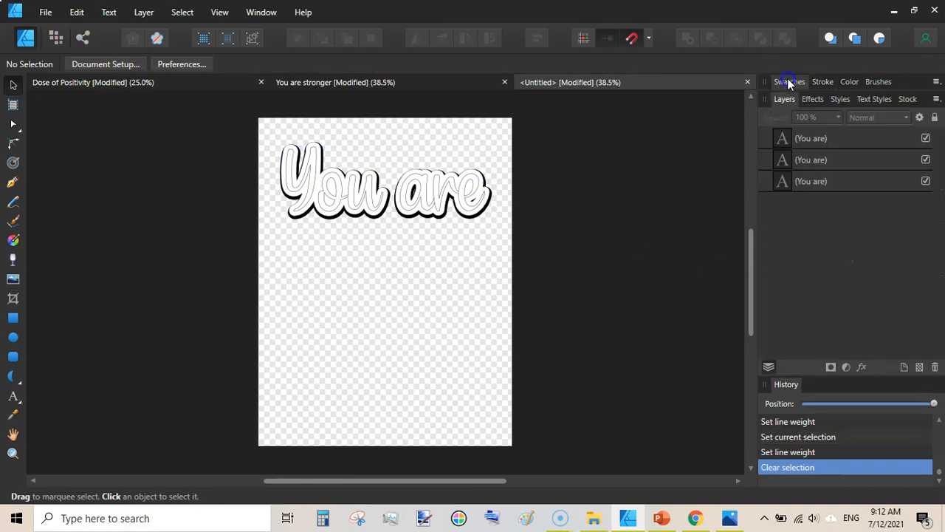
- Group the three "You are" text layers
{"action": "left_click", "coordinate": [857, 140]}
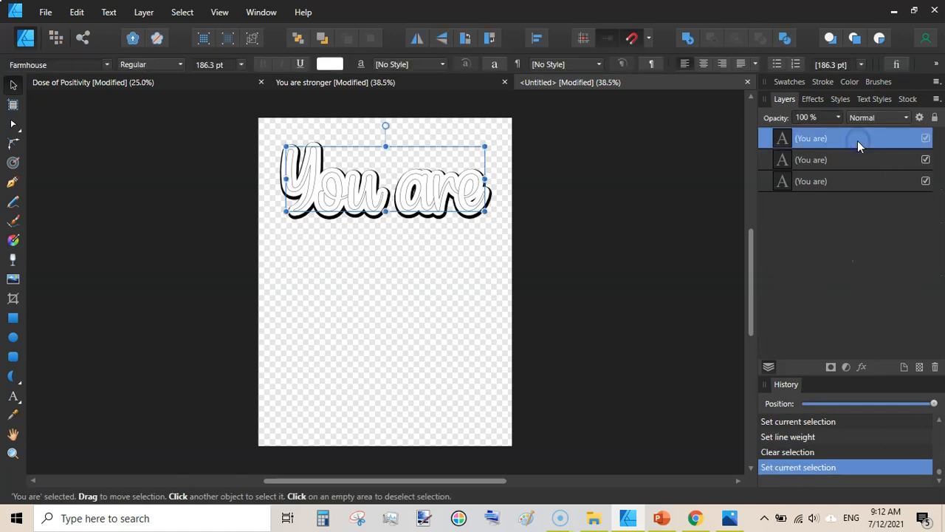
{"action": "left_click", "coordinate": [849, 180], "text": "shift"}
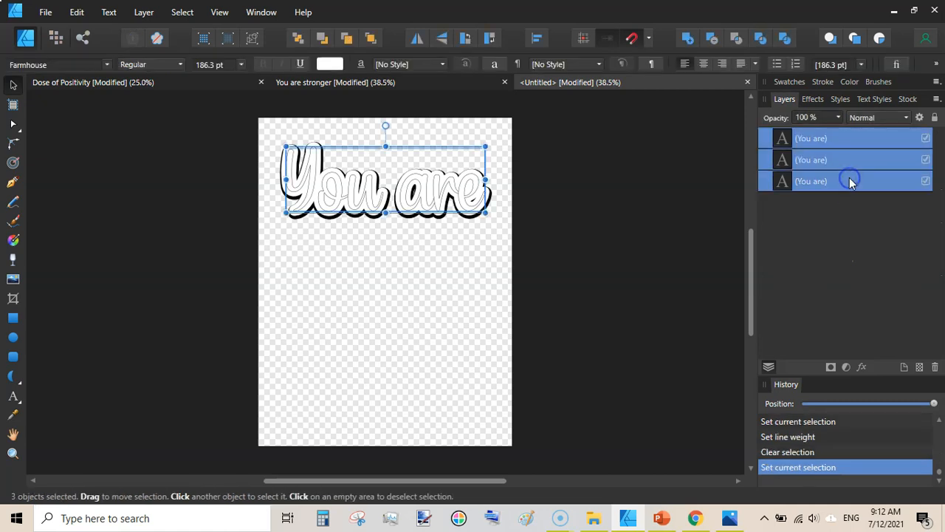
{"action": "key", "text": "ctrl+g"}
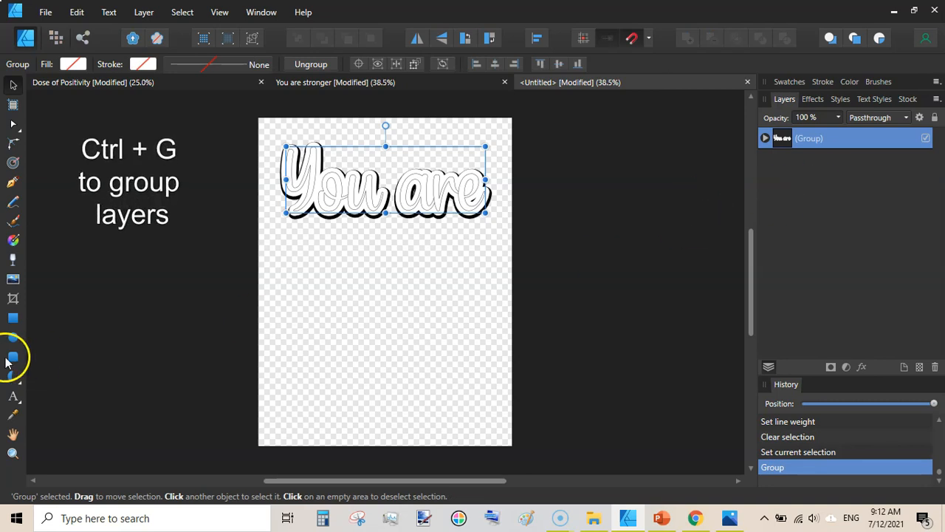
- Start an artistic text object of about 88.4 pt below "You are" and set its font to School Marker
{"action": "left_click", "coordinate": [14, 397]}
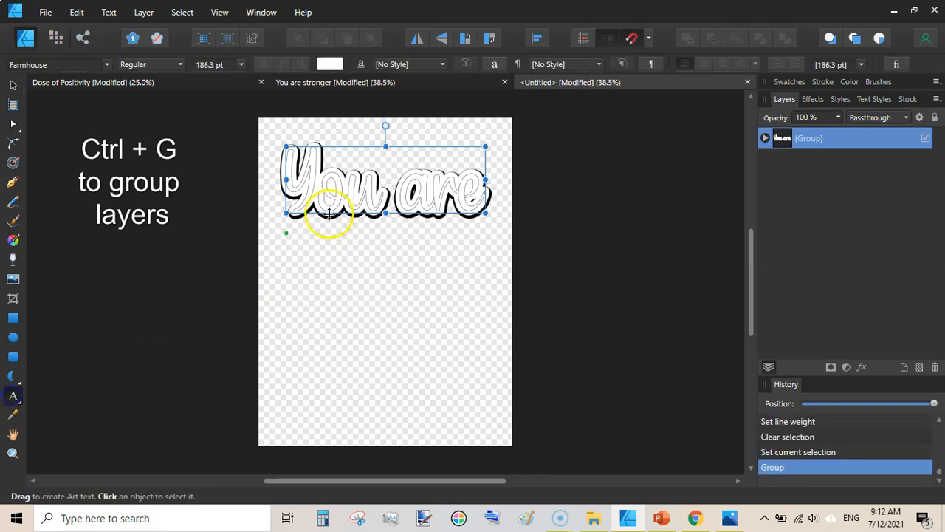
{"action": "left_click", "coordinate": [352, 82]}
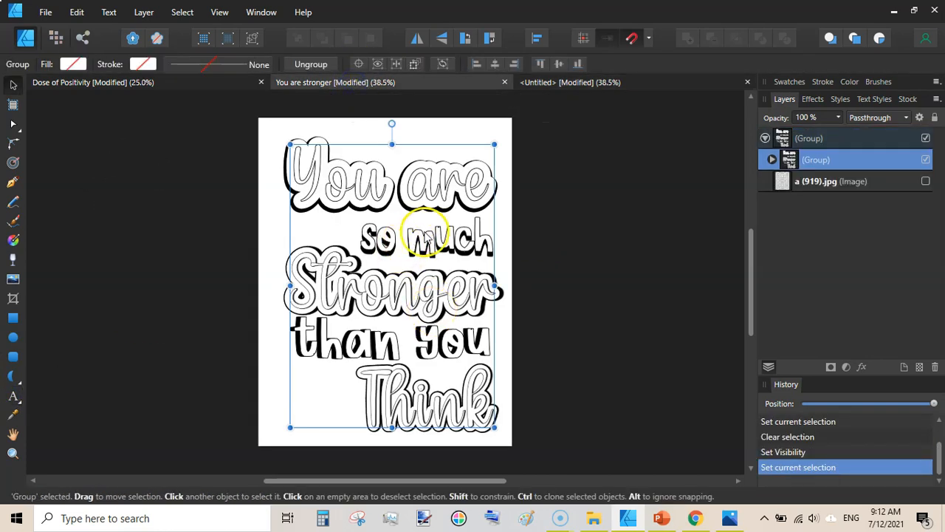
{"action": "left_click", "coordinate": [555, 82]}
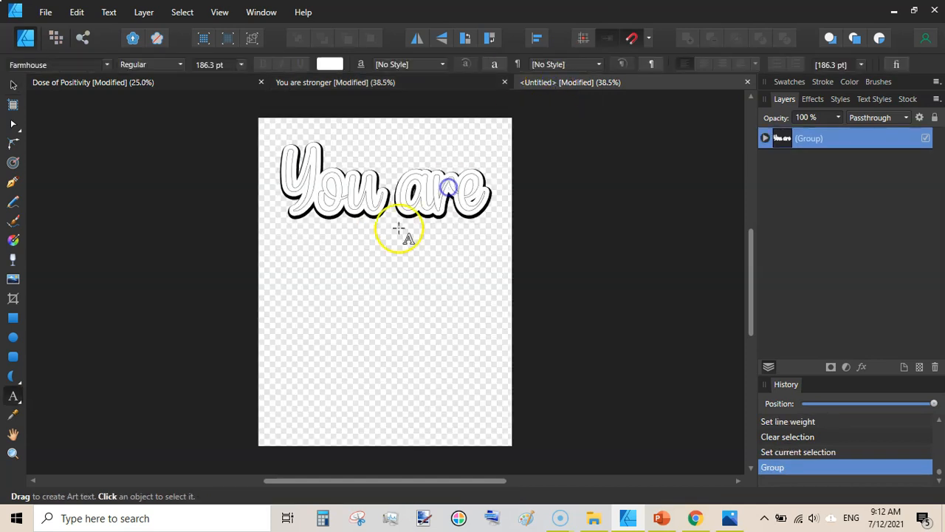
{"action": "left_click_drag", "start_coordinate": [353, 238], "coordinate": [374, 267]}
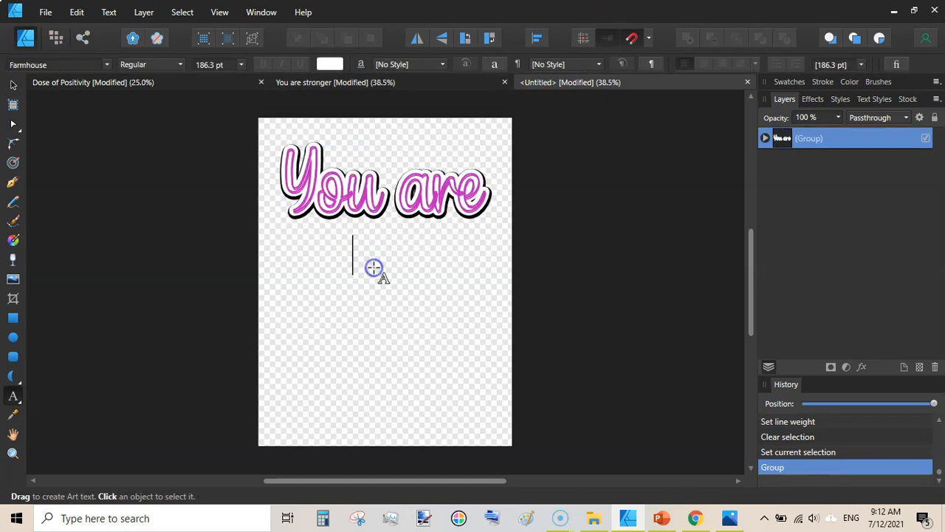
{"action": "left_click", "coordinate": [108, 64]}
{"action": "left_click", "coordinate": [228, 82]}
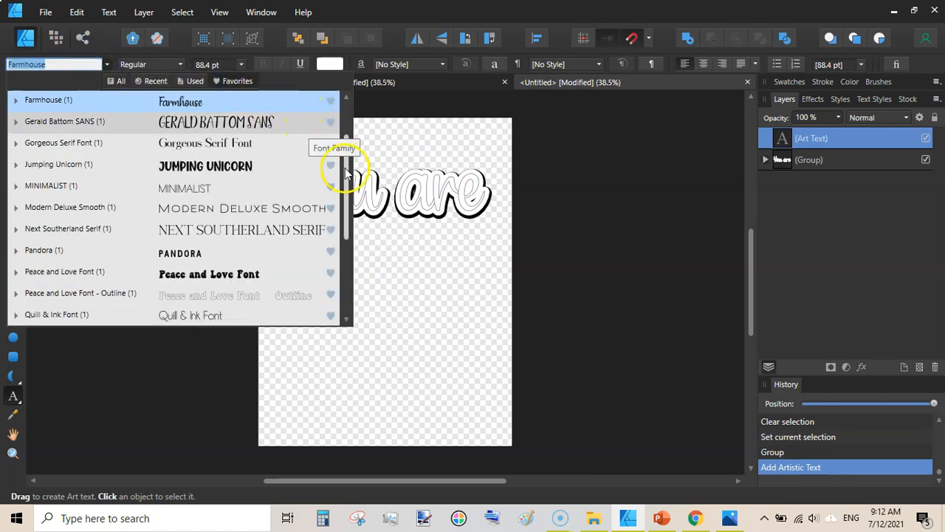
{"action": "scroll", "coordinate": [345, 193], "scroll_direction": "down", "scroll_amount": 1}
{"action": "left_click_drag", "start_coordinate": [345, 194], "coordinate": [344, 213]}
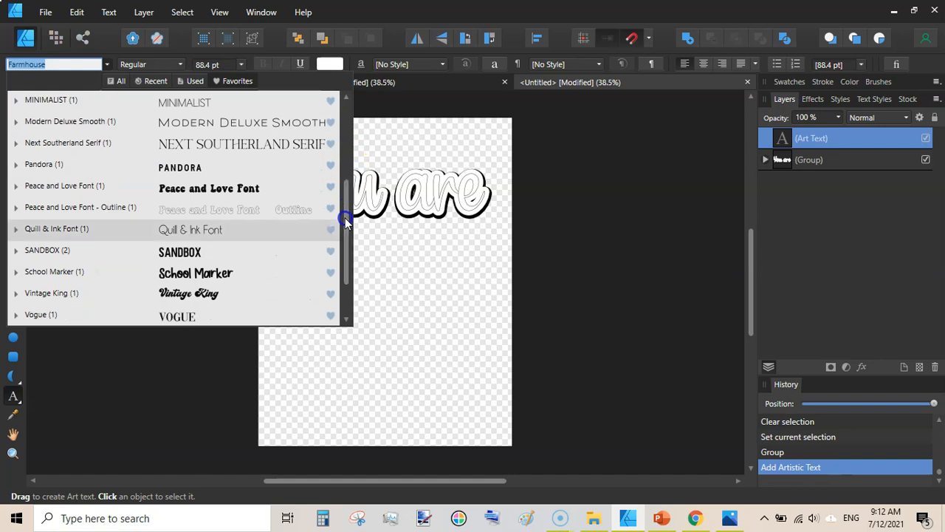
{"action": "left_click", "coordinate": [230, 276]}
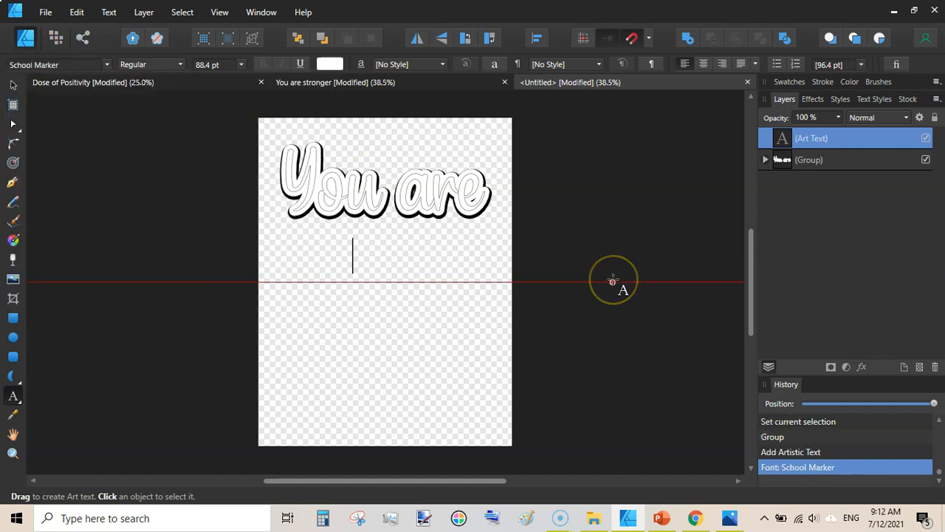
- Enter "So Much", align its right end with "You are" above, and enlarge the text to about 90.9 pt
{"action": "type", "text": "So Much"}
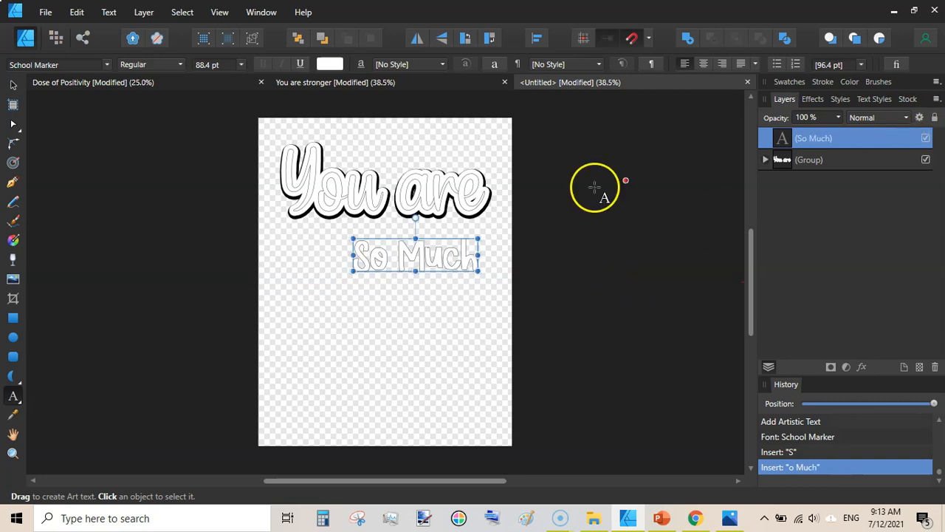
{"action": "mouse_move", "coordinate": [429, 238]}
{"action": "left_mouse_down"}
{"action": "mouse_move", "coordinate": [430, 221]}
{"action": "mouse_move", "coordinate": [432, 232]}
{"action": "left_mouse_up"}
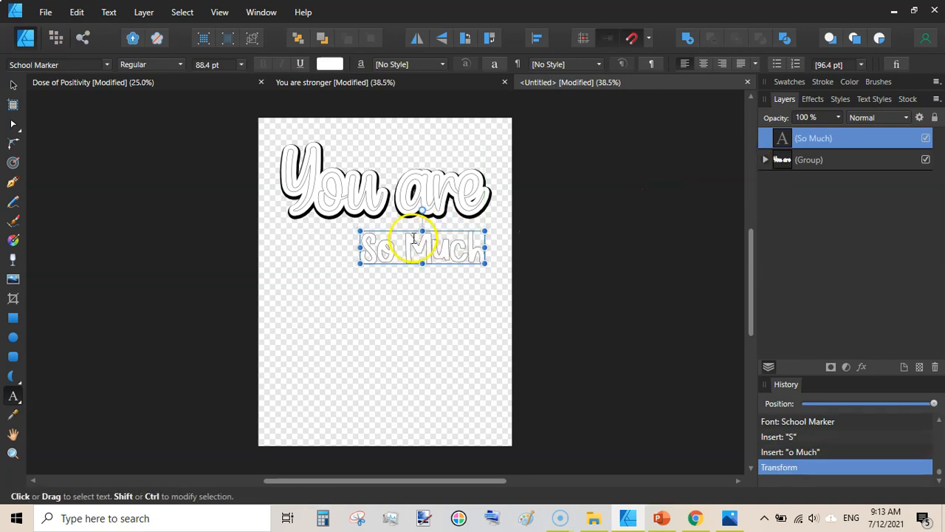
{"action": "left_click_drag", "start_coordinate": [359, 231], "coordinate": [355, 230]}
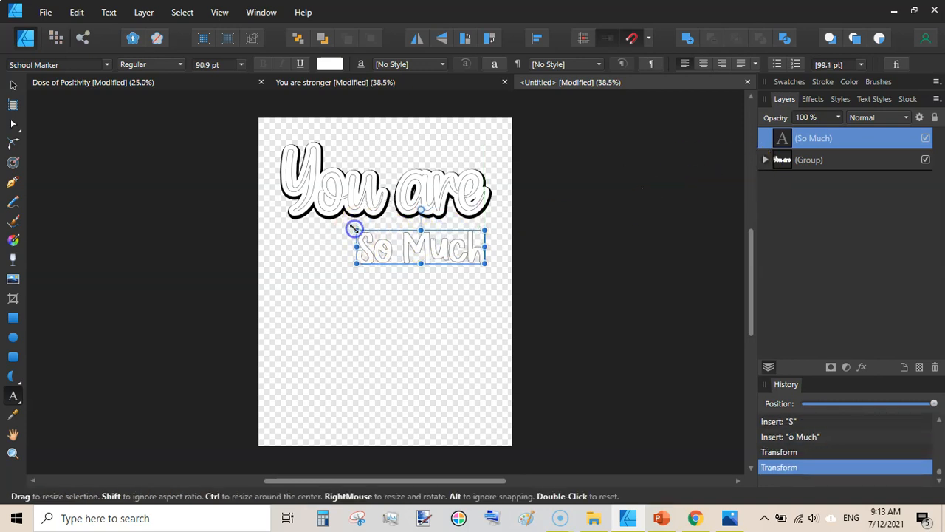
- Duplicate the "So Much" text layer
{"action": "left_click", "coordinate": [872, 140]}
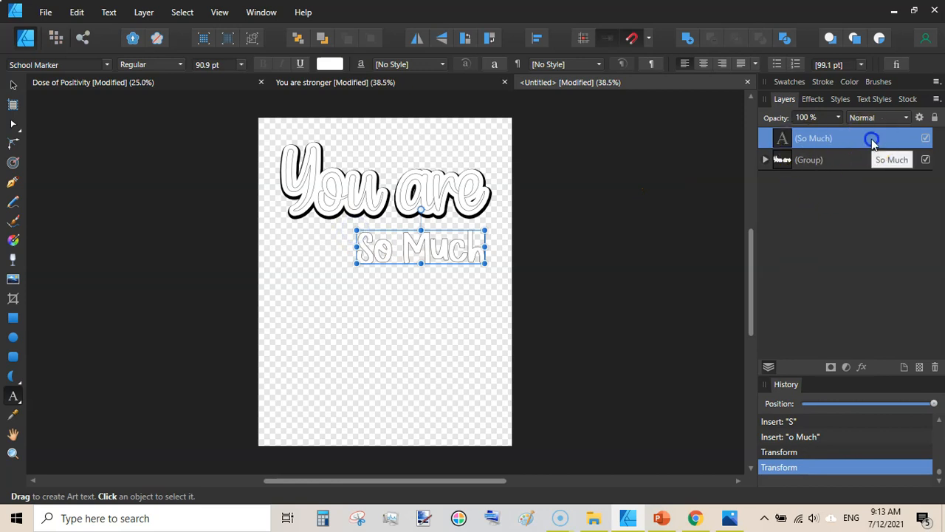
{"action": "left_click", "coordinate": [871, 139]}
{"action": "left_click", "coordinate": [780, 138]}
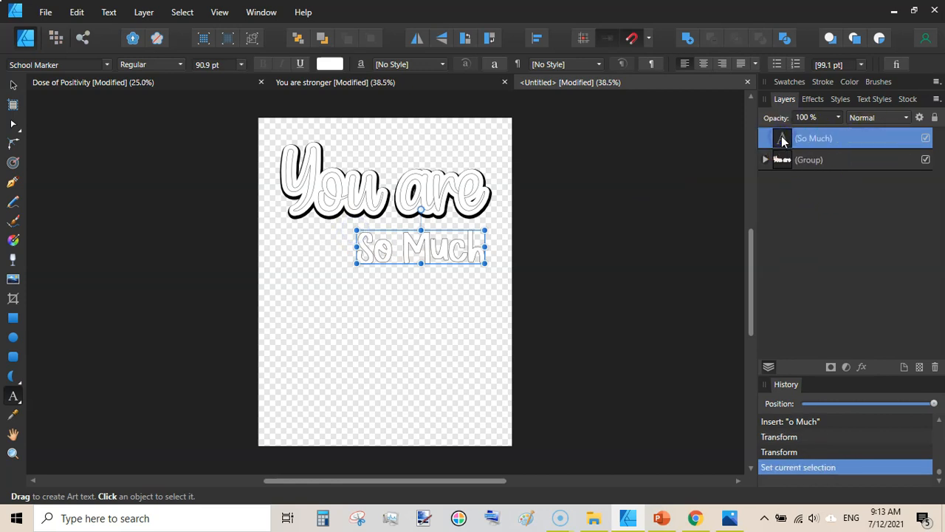
{"action": "key", "text": "ctrl+j"}
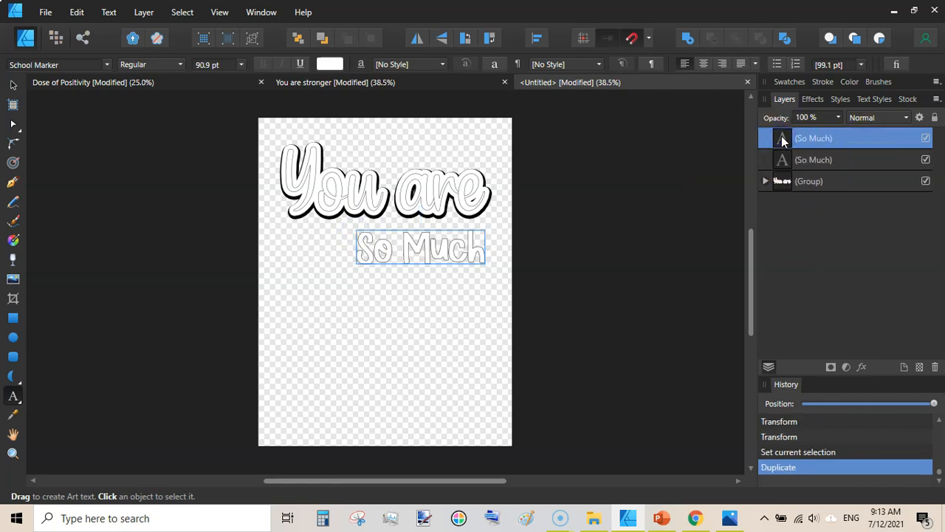
- Change the lower "So Much" copy's outline to white and set its width to 18.4 pt
{"action": "left_click", "coordinate": [838, 161]}
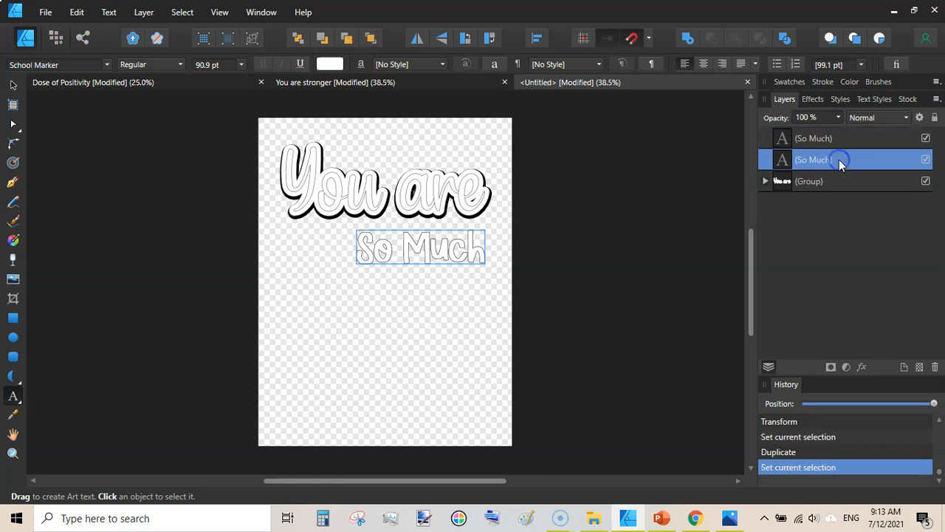
{"action": "left_click", "coordinate": [780, 85]}
{"action": "left_click", "coordinate": [782, 106]}
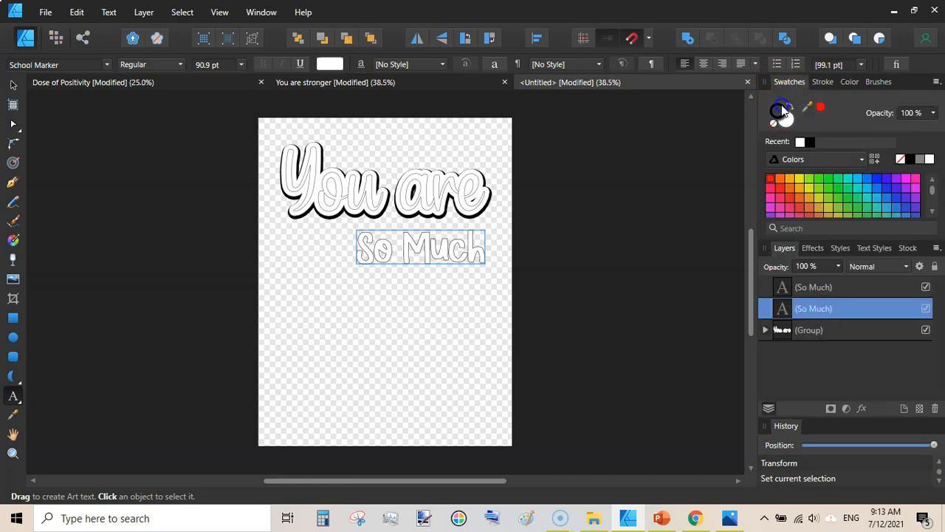
{"action": "left_click", "coordinate": [800, 142]}
{"action": "left_click", "coordinate": [801, 143]}
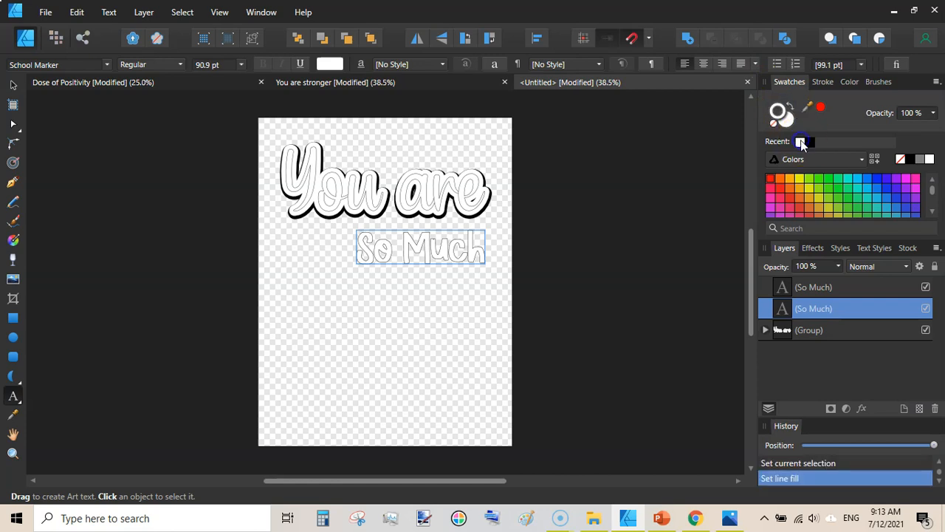
{"action": "left_click", "coordinate": [822, 81]}
{"action": "left_click", "coordinate": [814, 124]}
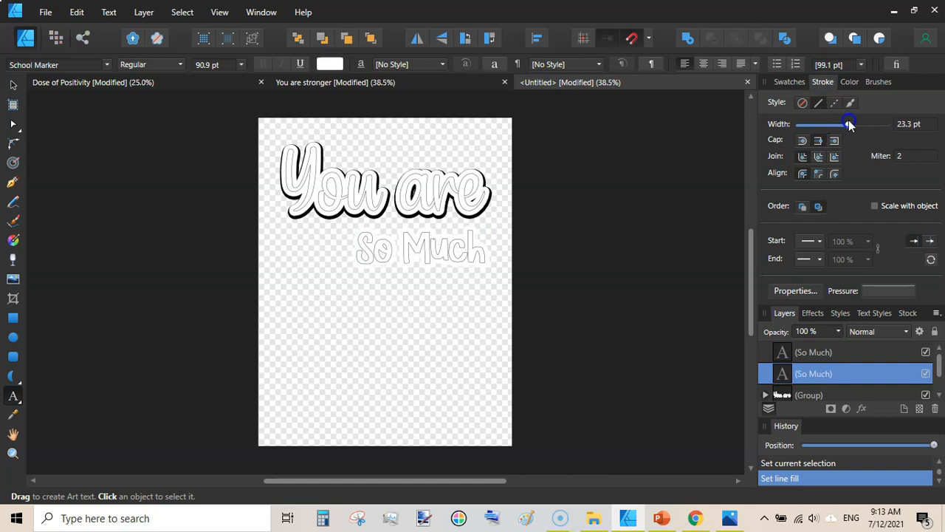
{"action": "left_click_drag", "start_coordinate": [845, 124], "coordinate": [844, 119]}
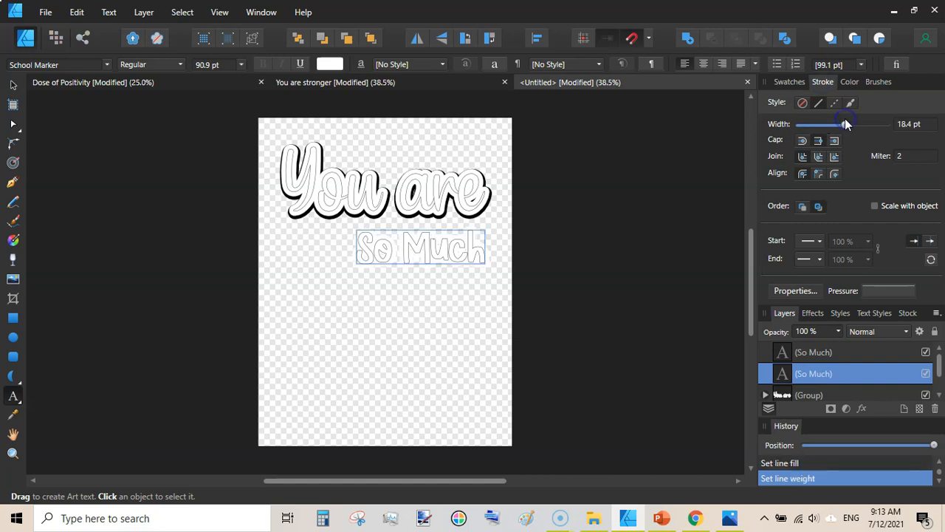
- Duplicate the white-outlined "So Much" copy and give the bottommost copy a black outline 26 pt wide
{"action": "left_click", "coordinate": [799, 82]}
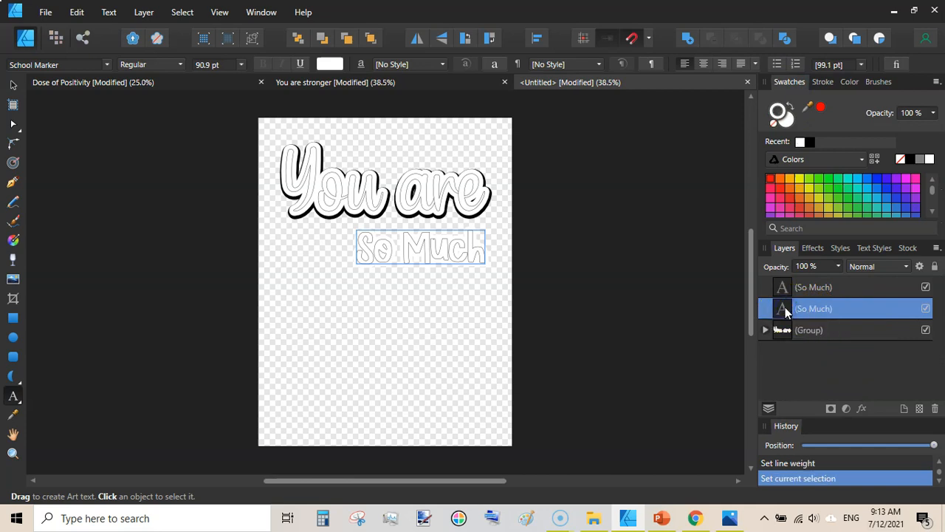
{"action": "key", "text": "ctrl+j"}
{"action": "left_click_drag", "start_coordinate": [785, 307], "coordinate": [814, 334]}
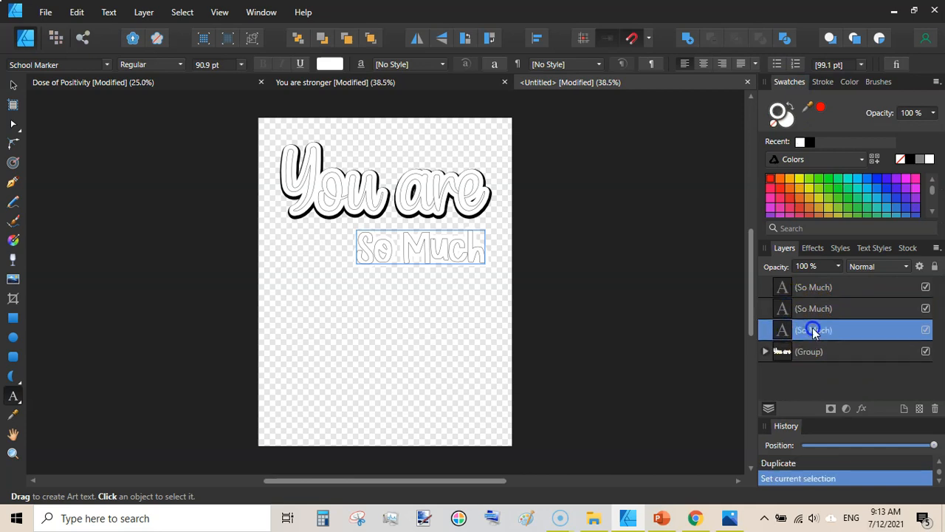
{"action": "left_click", "coordinate": [810, 142]}
{"action": "left_click", "coordinate": [826, 82]}
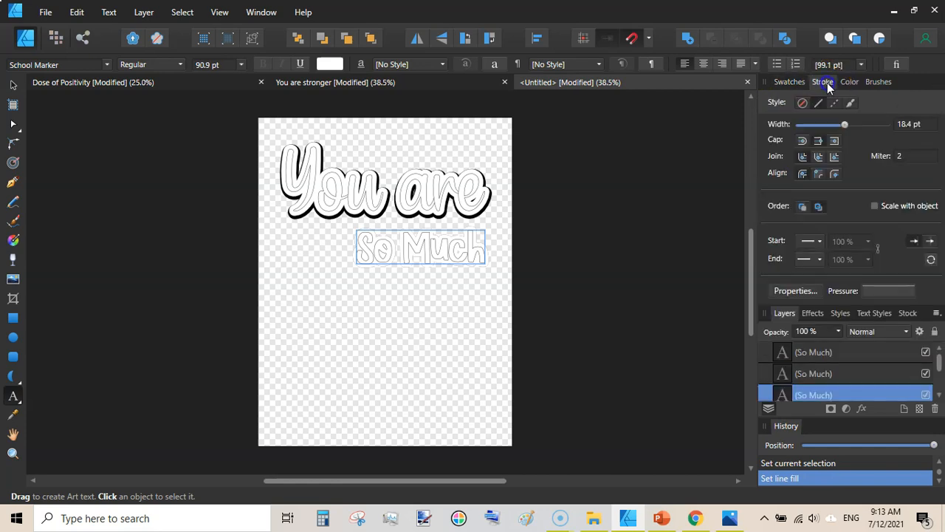
{"action": "left_click_drag", "start_coordinate": [846, 125], "coordinate": [854, 127]}
- Nudge the black-outlined "So Much" copy slightly down and right as a drop shadow, and clear the selection
{"action": "left_click", "coordinate": [497, 263]}
{"action": "key", "text": "Down"}
{"action": "key", "text": "Down"}
{"action": "key", "text": "Down"}
{"action": "key", "text": "Down"}
{"action": "key", "text": "Down"}
{"action": "key", "text": "Down"}
{"action": "key", "text": "Down"}
{"action": "key", "text": "Down"}
{"action": "key", "text": "Down"}
{"action": "key", "text": "Down"}
{"action": "key", "text": "Down"}
{"action": "key", "text": "Down"}
{"action": "key", "text": "Left"}
{"action": "key", "text": "Left"}
{"action": "key", "text": "Left"}
{"action": "key", "text": "Left"}
{"action": "key", "text": "Left"}
{"action": "key", "text": "Left"}
{"action": "key", "text": "Left"}
{"action": "key", "text": "Left"}
{"action": "key", "text": "Left"}
{"action": "key", "text": "Left"}
{"action": "key", "text": "Right"}
{"action": "key", "text": "Right"}
{"action": "key", "text": "Right"}
{"action": "key", "text": "Right"}
{"action": "key", "text": "Right"}
{"action": "key", "text": "Right"}
{"action": "key", "text": "Right"}
{"action": "key", "text": "Right"}
{"action": "key", "text": "Right"}
{"action": "key", "text": "Right"}
{"action": "key", "text": "Down"}
{"action": "key", "text": "Down"}
{"action": "key", "text": "Down"}
{"action": "key", "text": "Down"}
{"action": "key", "text": "Down"}
{"action": "key", "text": "Down"}
{"action": "key", "text": "Down"}
{"action": "key", "text": "Down"}
{"action": "key", "text": "Down"}
{"action": "key", "text": "Down"}
{"action": "key", "text": "Left"}
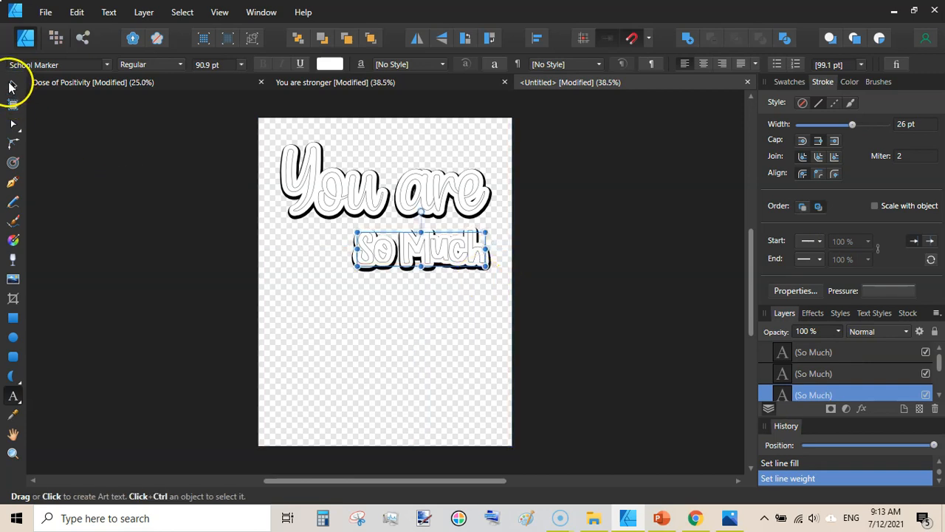
{"action": "left_click", "coordinate": [13, 85]}
{"action": "left_click", "coordinate": [126, 209]}
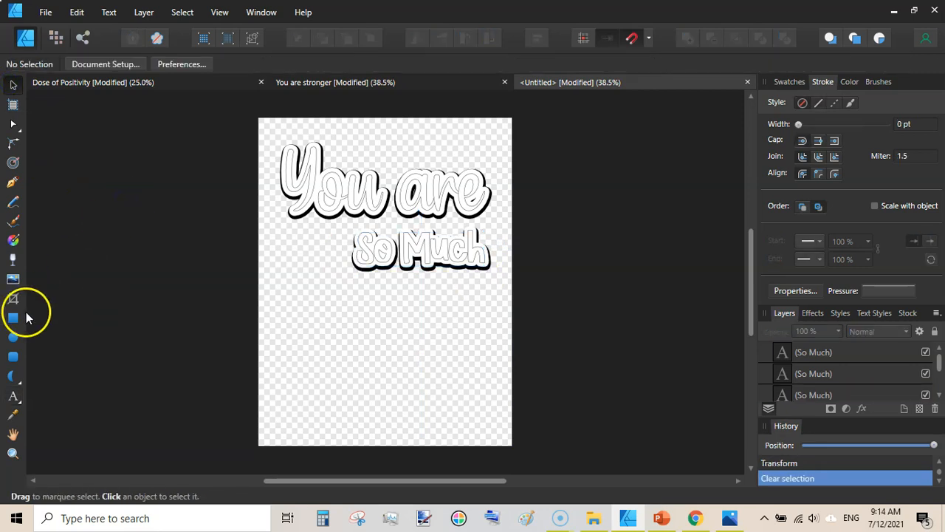
- Check the finished "You are stronger" design, and start an artistic text object of about 203.6 pt below "So Much"
{"action": "left_click", "coordinate": [13, 396]}
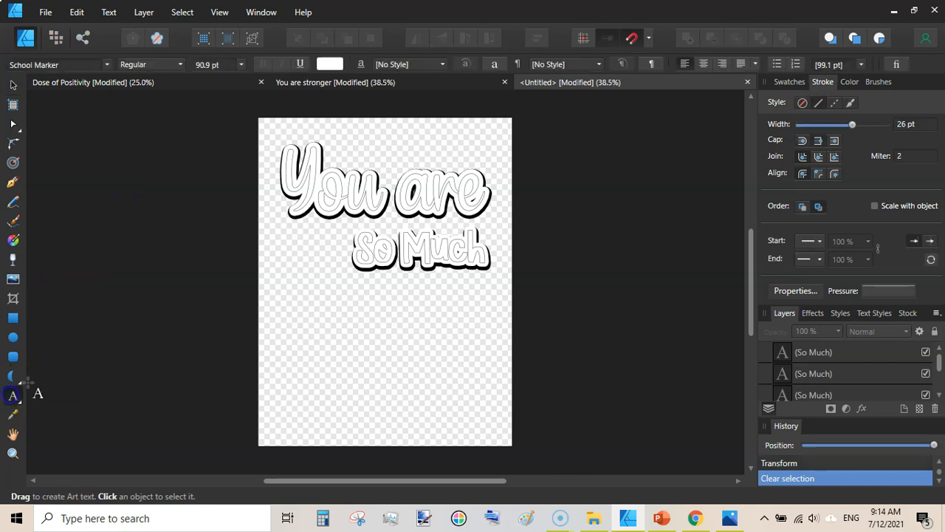
{"action": "left_click", "coordinate": [366, 88]}
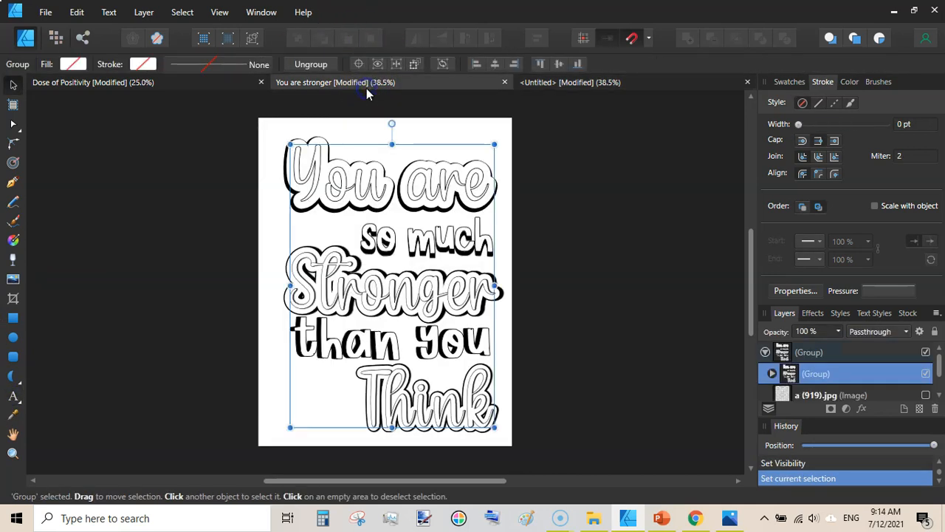
{"action": "left_click", "coordinate": [577, 85]}
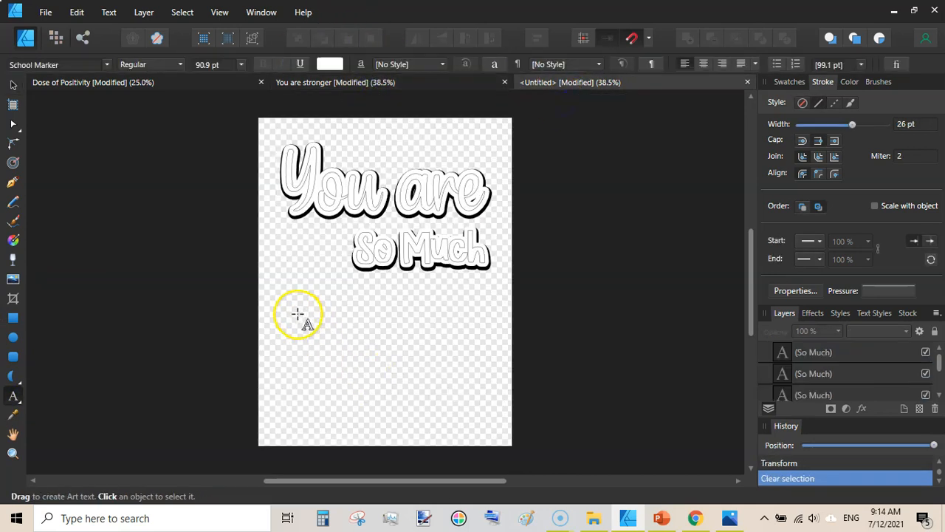
{"action": "left_click_drag", "start_coordinate": [293, 292], "coordinate": [333, 353]}
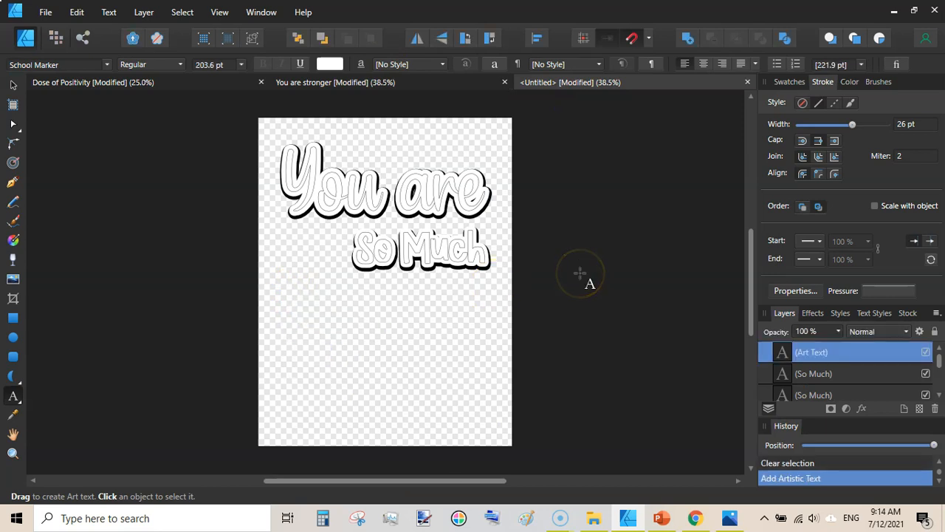
{"action": "type", "text": "s"}
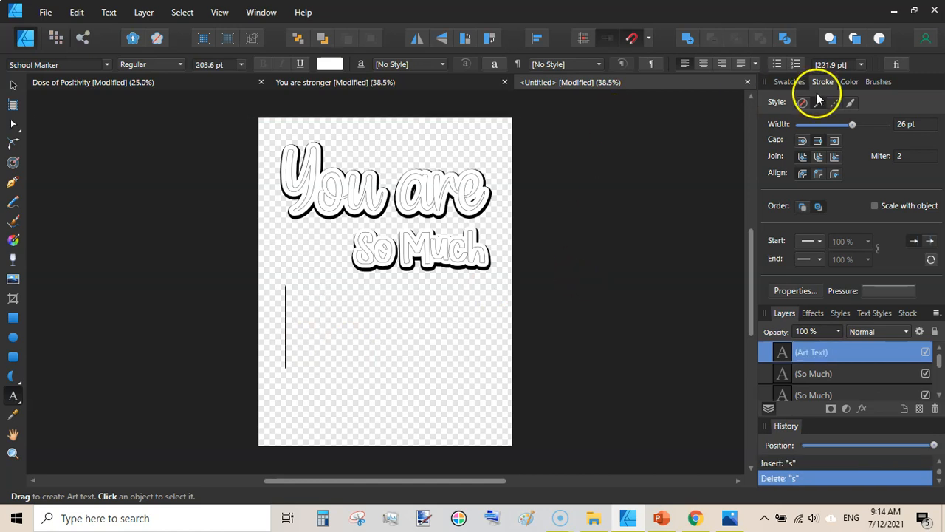
- Remove the new text object's outline, set its fill to black, and enter "stronger"
{"action": "left_click", "coordinate": [787, 82]}
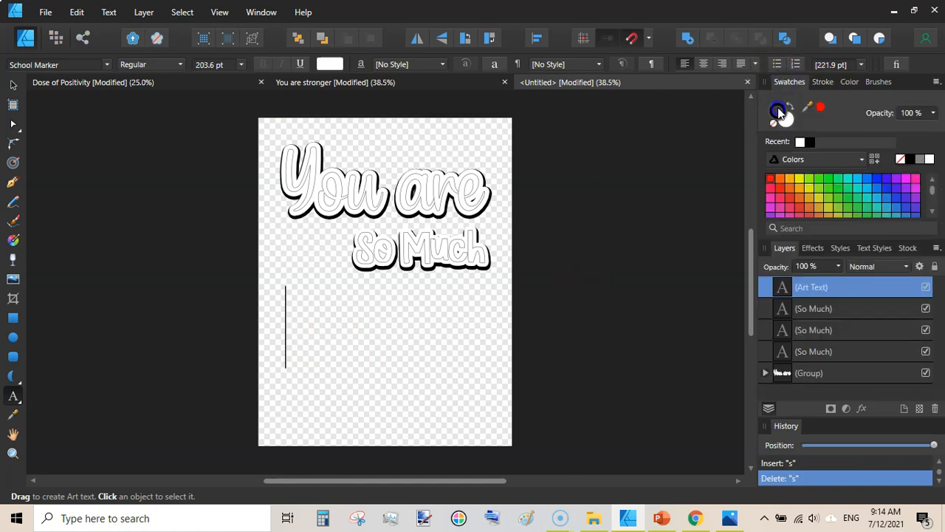
{"action": "left_click", "coordinate": [773, 122]}
{"action": "left_click", "coordinate": [810, 141]}
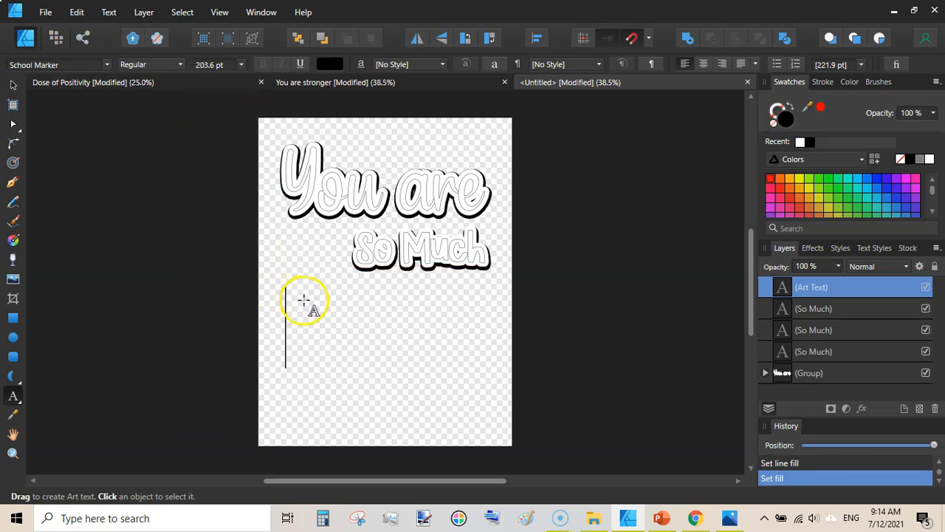
{"action": "type", "text": "st"}
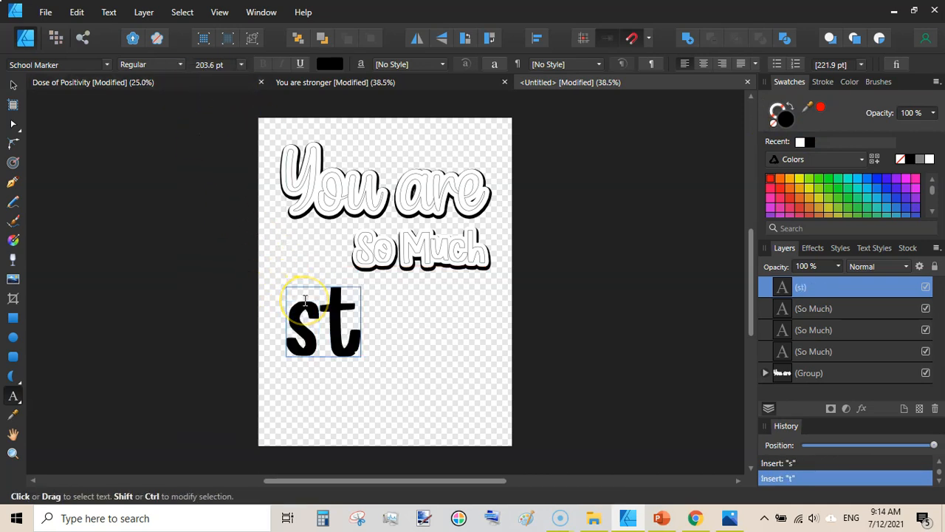
{"action": "type", "text": "ronger"}
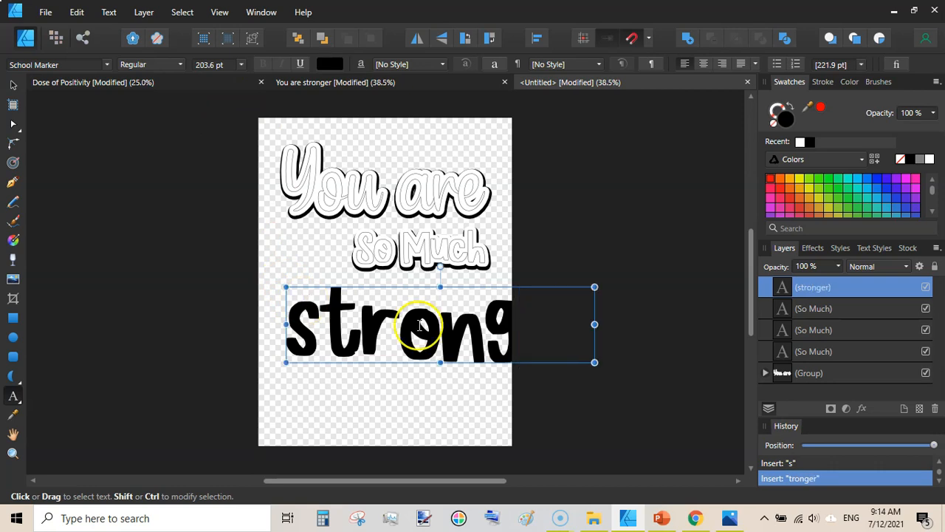
- Scale the "stronger" text down to about 131.5 pt to fit the page width and capitalize its first letter
{"action": "left_click_drag", "start_coordinate": [594, 362], "coordinate": [485, 336]}
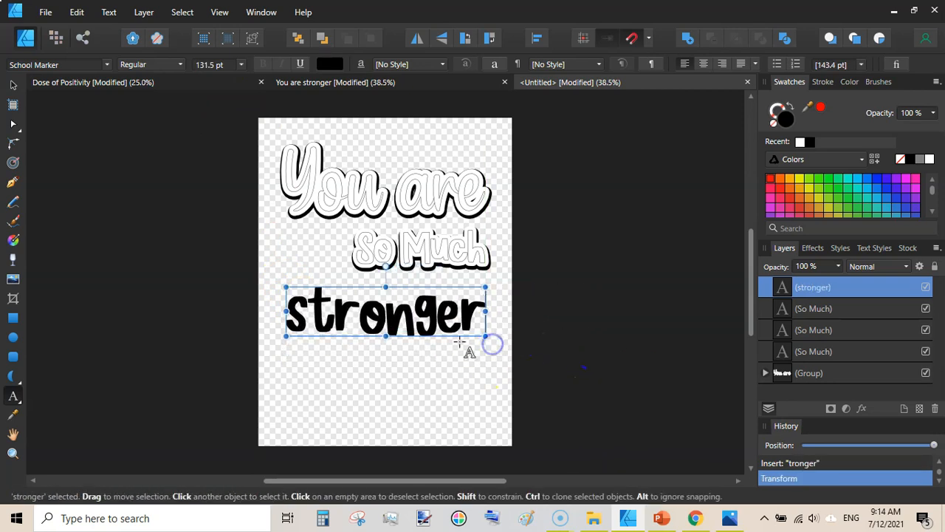
{"action": "double_click", "coordinate": [411, 333]}
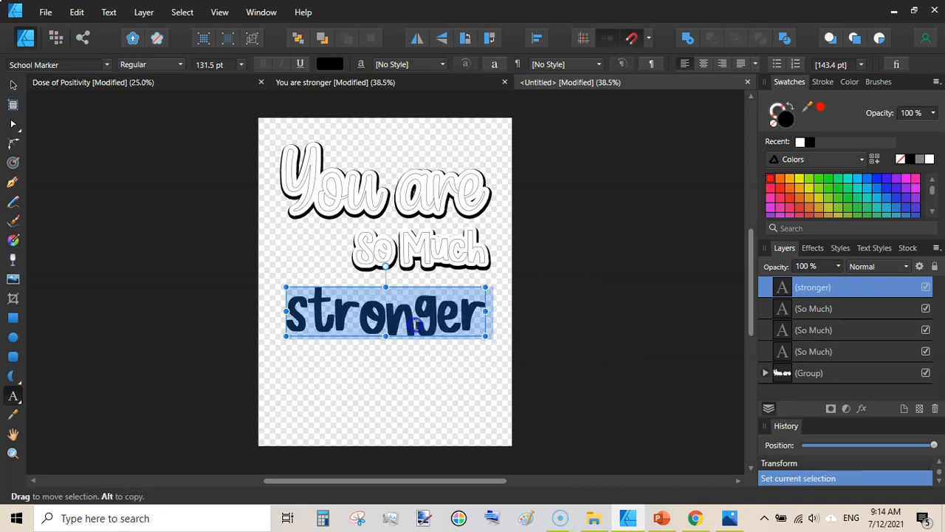
{"action": "left_click", "coordinate": [306, 298]}
{"action": "key", "text": "BackSpace"}
{"action": "type", "text": "S"}
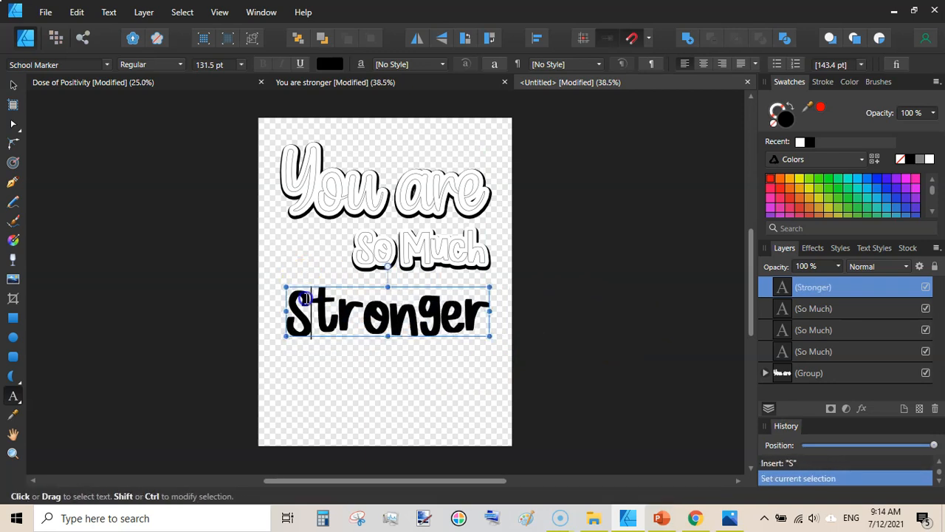
- Change the "Stronger" text to the favorite font Farmhouse, enlarge it to about 171.1 pt, and clear the selection
{"action": "double_click", "coordinate": [305, 298]}
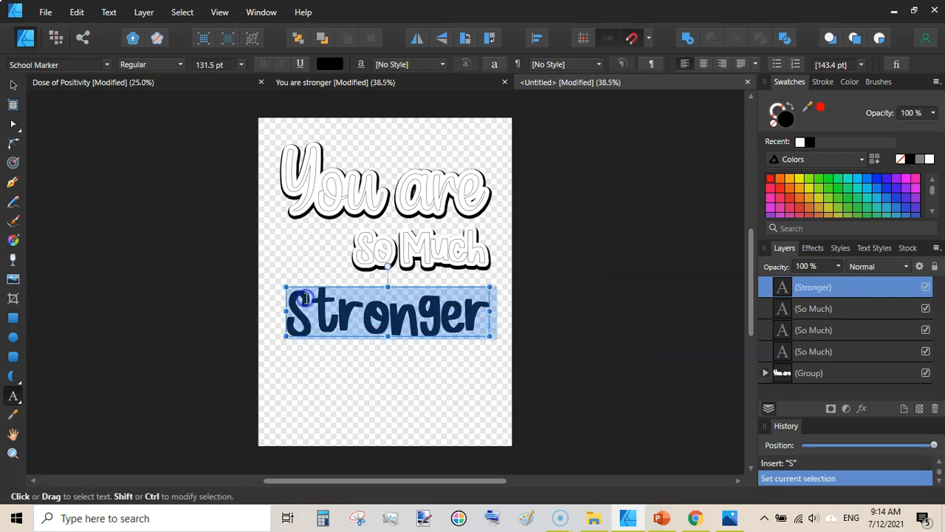
{"action": "left_click", "coordinate": [110, 65]}
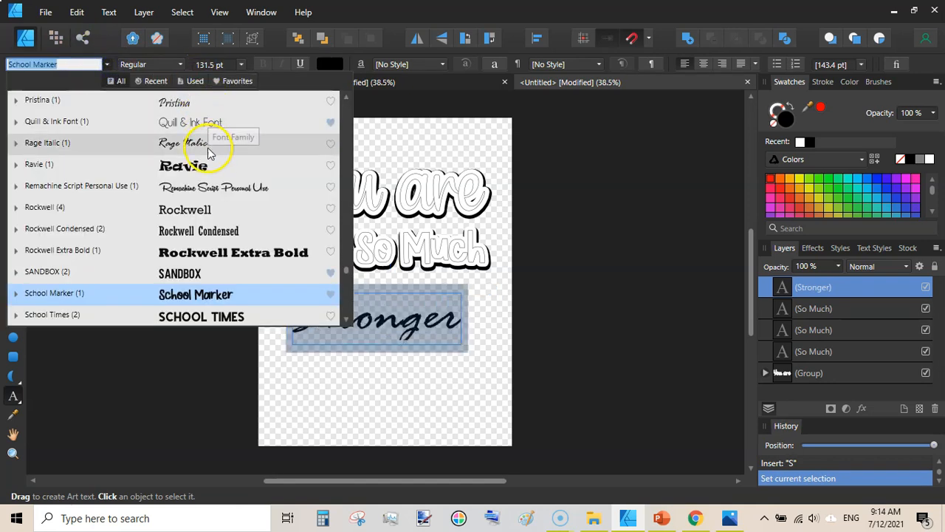
{"action": "left_click_drag", "start_coordinate": [348, 270], "coordinate": [336, 104]}
{"action": "left_click", "coordinate": [238, 81]}
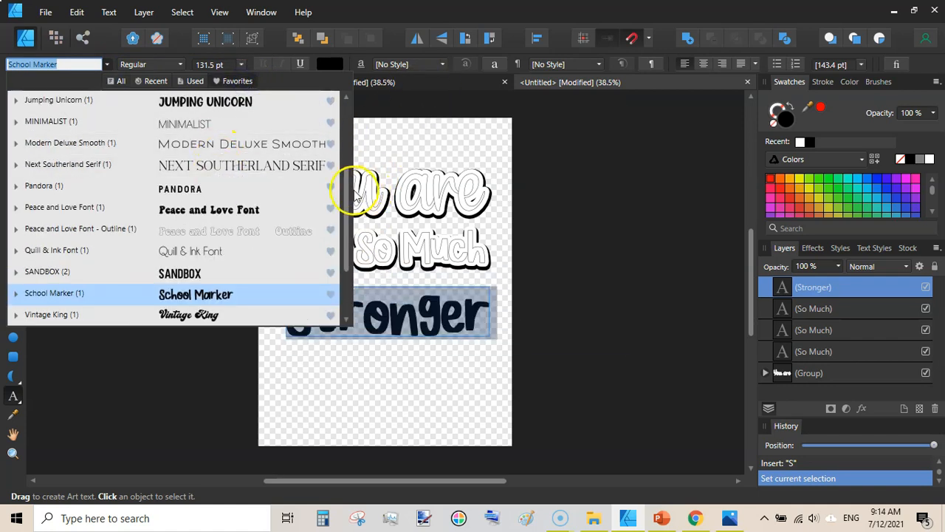
{"action": "left_click_drag", "start_coordinate": [348, 190], "coordinate": [342, 99]}
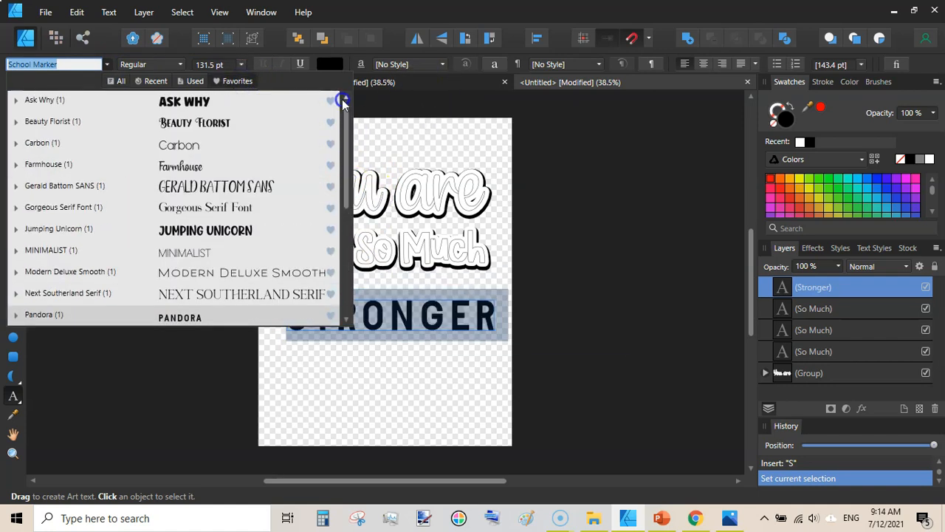
{"action": "left_click", "coordinate": [233, 164]}
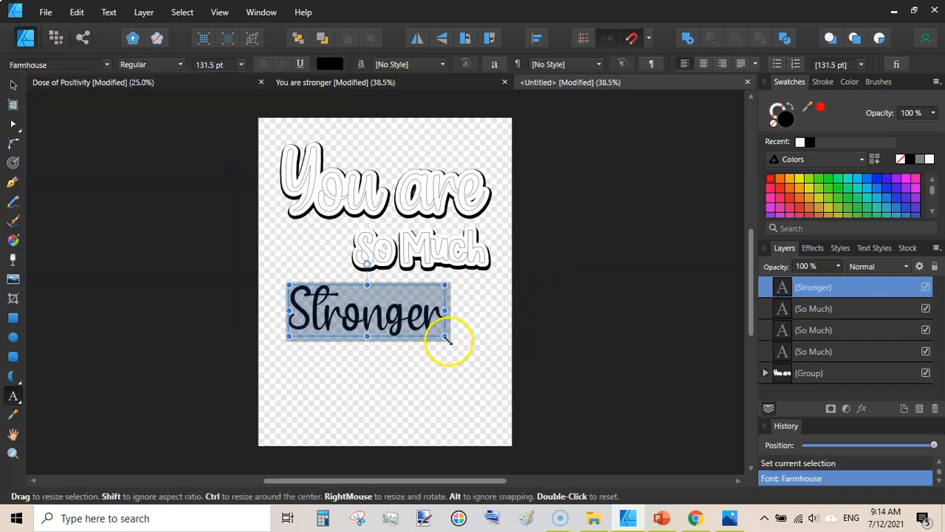
{"action": "left_click_drag", "start_coordinate": [444, 336], "coordinate": [488, 361]}
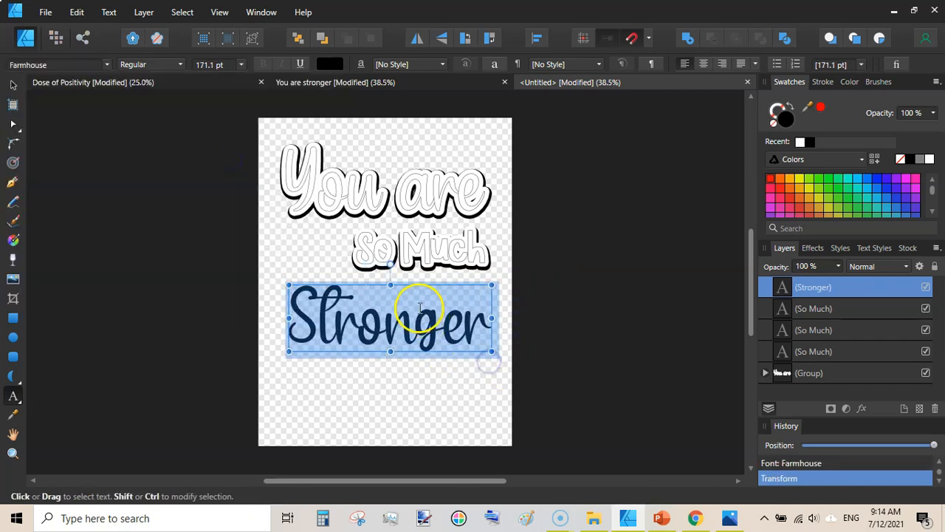
{"action": "left_click", "coordinate": [405, 283]}
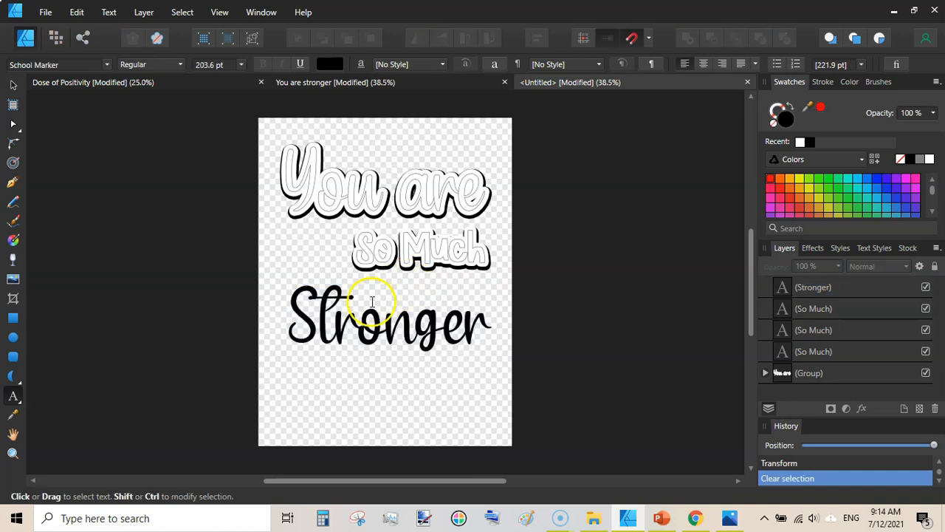
- Give the "Stronger" text a white fill and a thin black outline 0.6 pt wide
{"action": "double_click", "coordinate": [356, 303]}
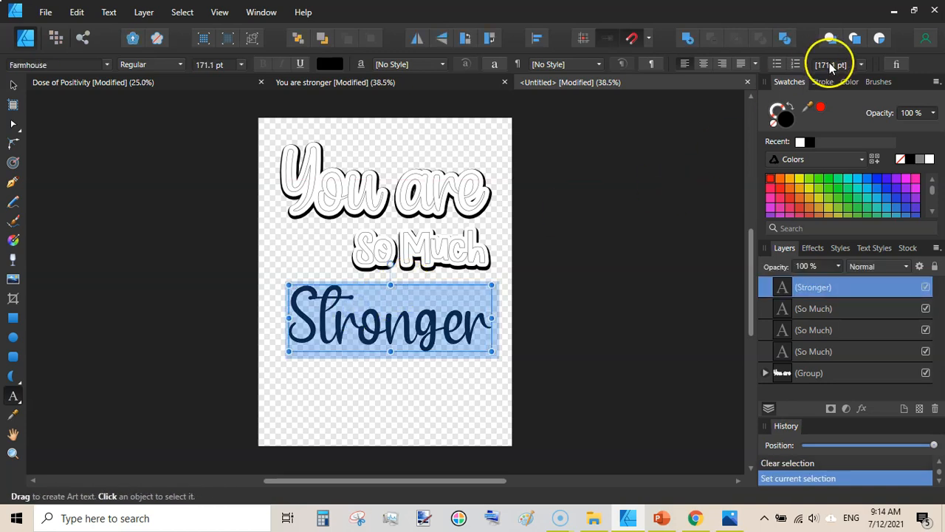
{"action": "left_click", "coordinate": [790, 117]}
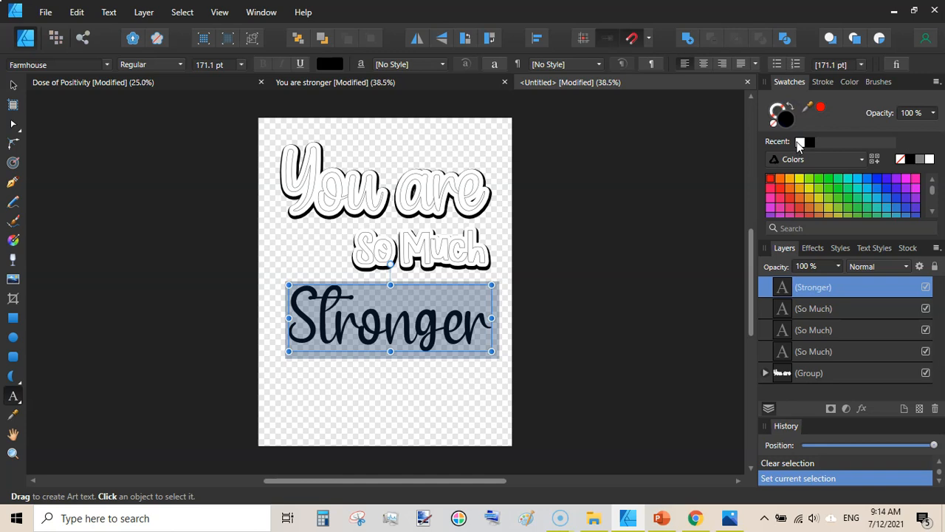
{"action": "left_click", "coordinate": [799, 142]}
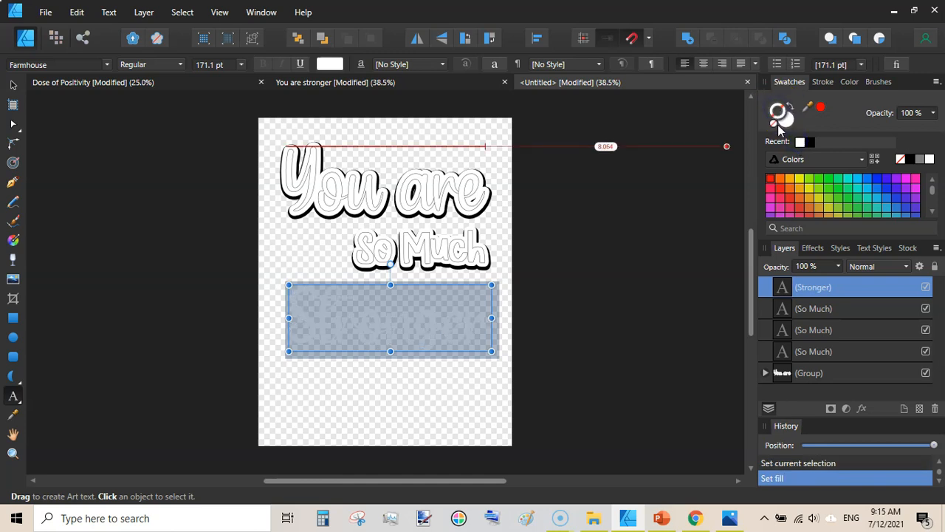
{"action": "left_click", "coordinate": [809, 142]}
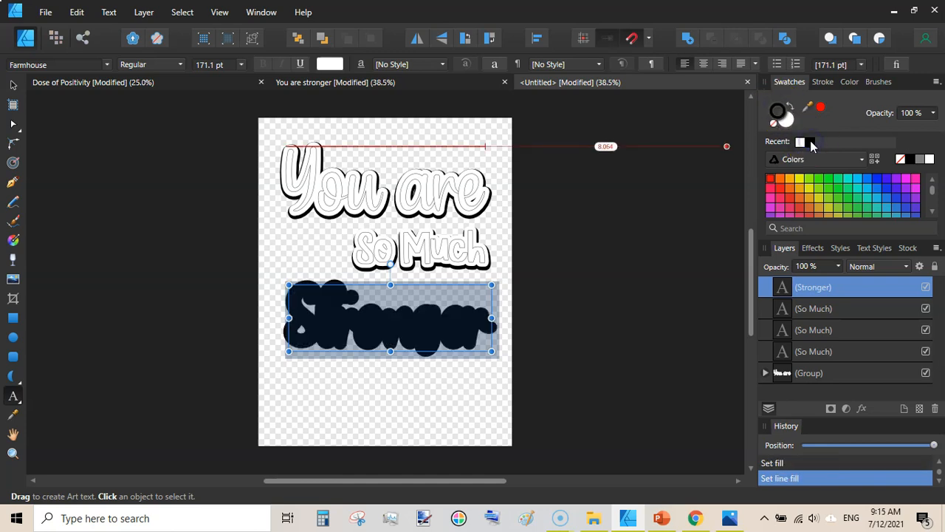
{"action": "left_click", "coordinate": [823, 81]}
{"action": "left_click_drag", "start_coordinate": [854, 123], "coordinate": [809, 125]}
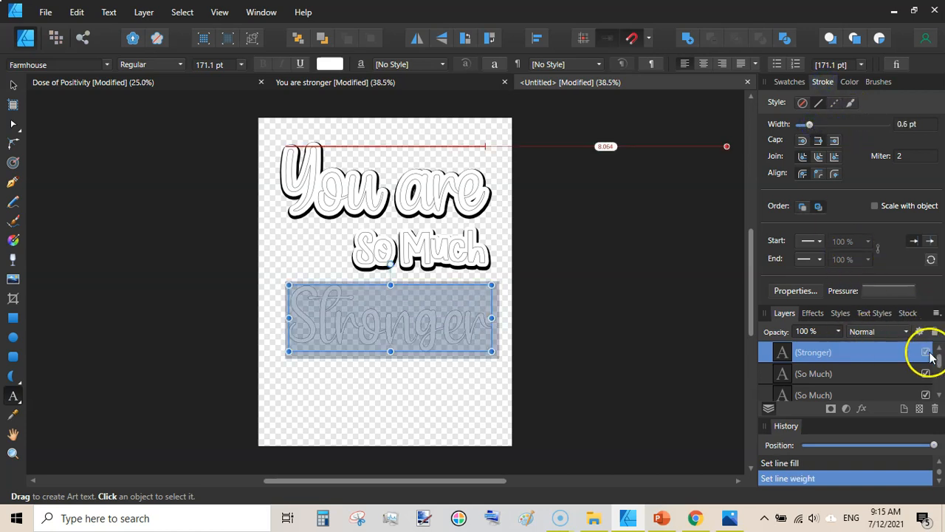
- Group the three "So Much" text layers
{"action": "scroll", "coordinate": [940, 371], "scroll_direction": "down", "scroll_amount": 1}
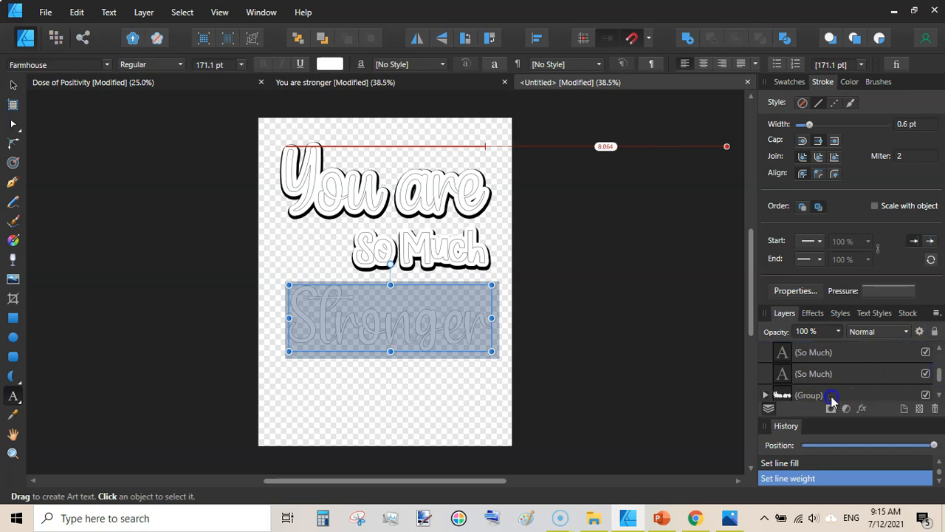
{"action": "left_click", "coordinate": [820, 373]}
{"action": "double_click", "coordinate": [792, 81]}
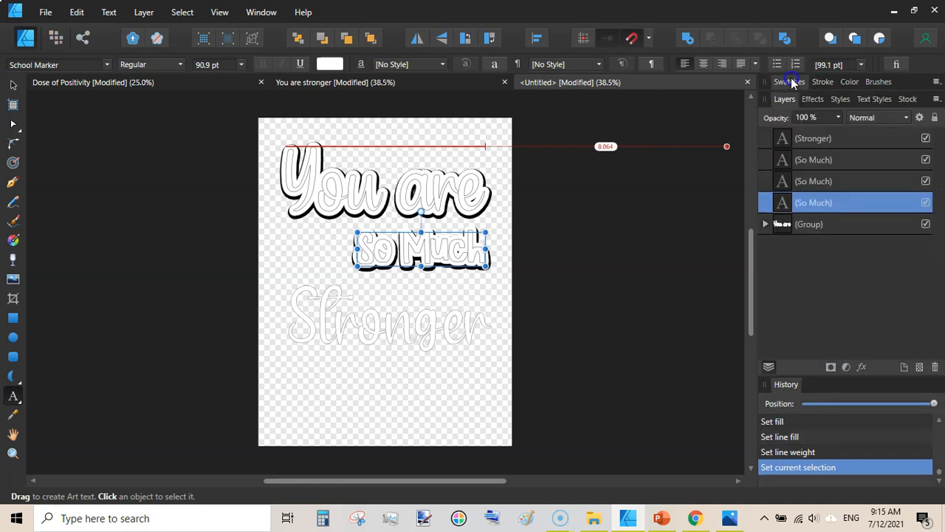
{"action": "left_click", "coordinate": [825, 160]}
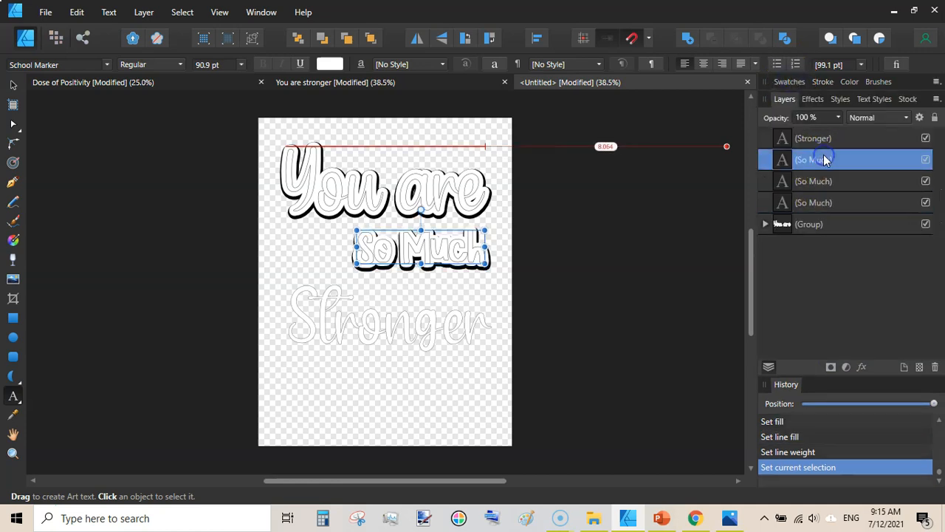
{"action": "left_click", "coordinate": [820, 201], "text": "shift"}
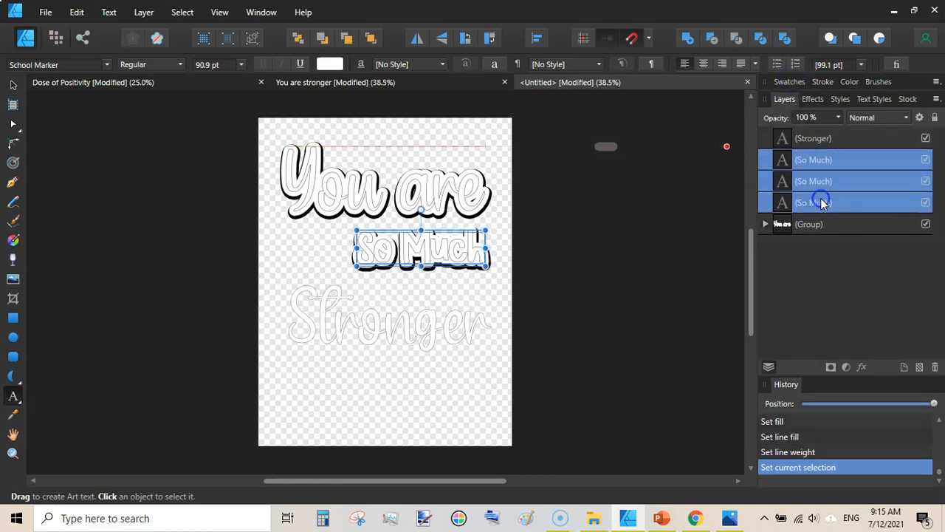
{"action": "key", "text": "ctrl+g"}
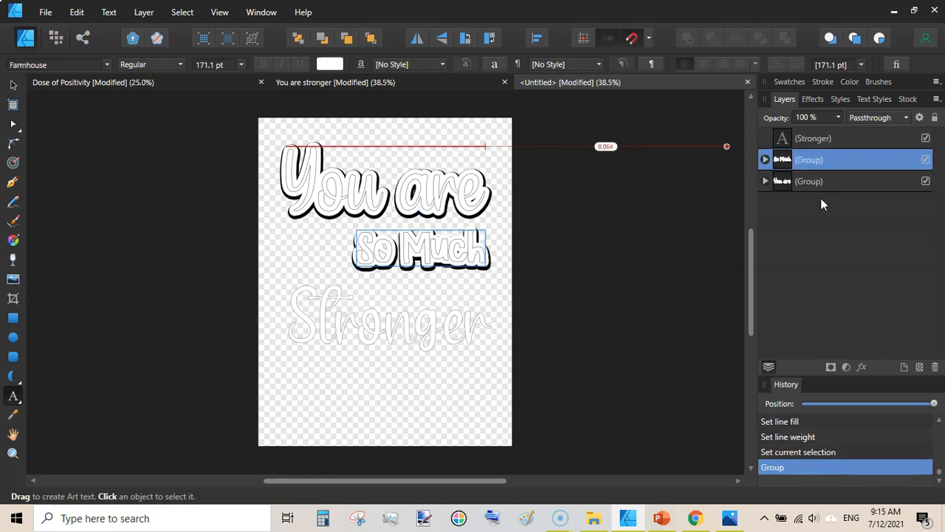
- Duplicate the "Stronger" text and give the lower copy a thick white outline
{"action": "left_click", "coordinate": [813, 141]}
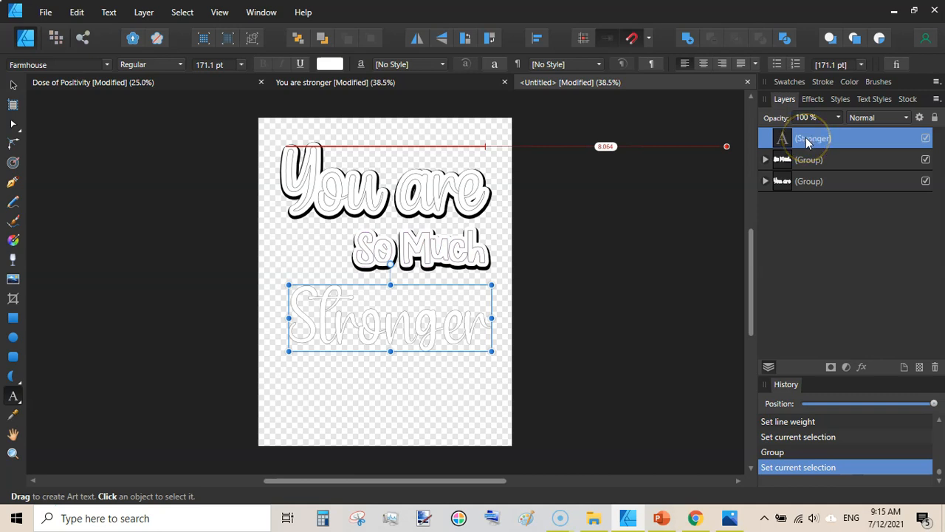
{"action": "key", "text": "ctrl+j"}
{"action": "left_click_drag", "start_coordinate": [805, 137], "coordinate": [812, 163]}
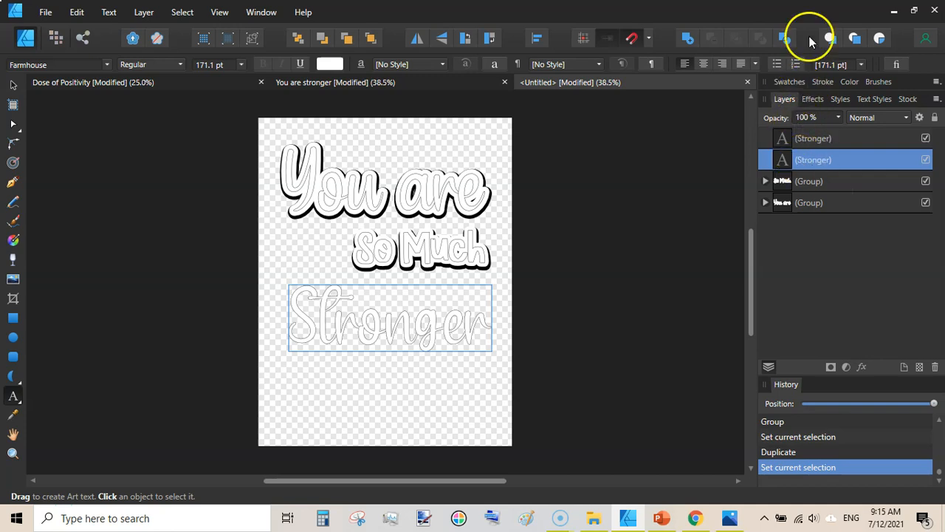
{"action": "left_click", "coordinate": [797, 83]}
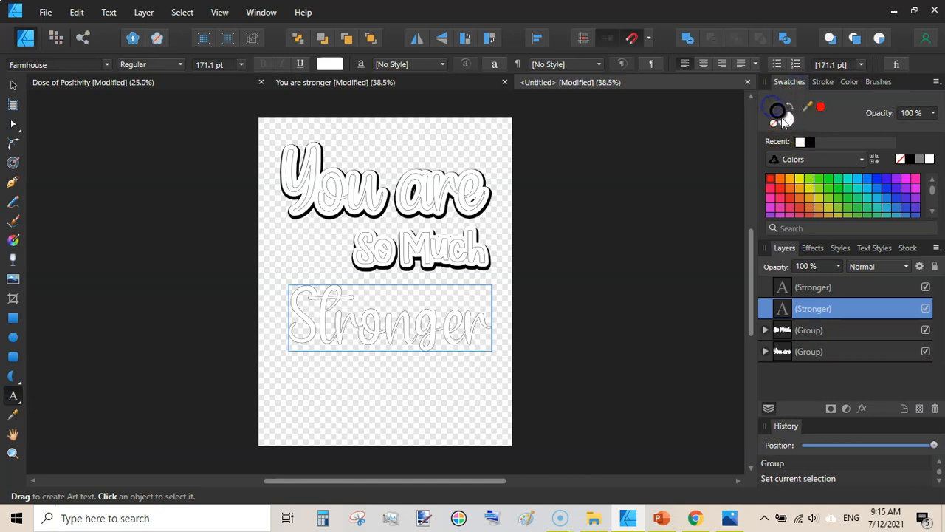
{"action": "left_click", "coordinate": [800, 141]}
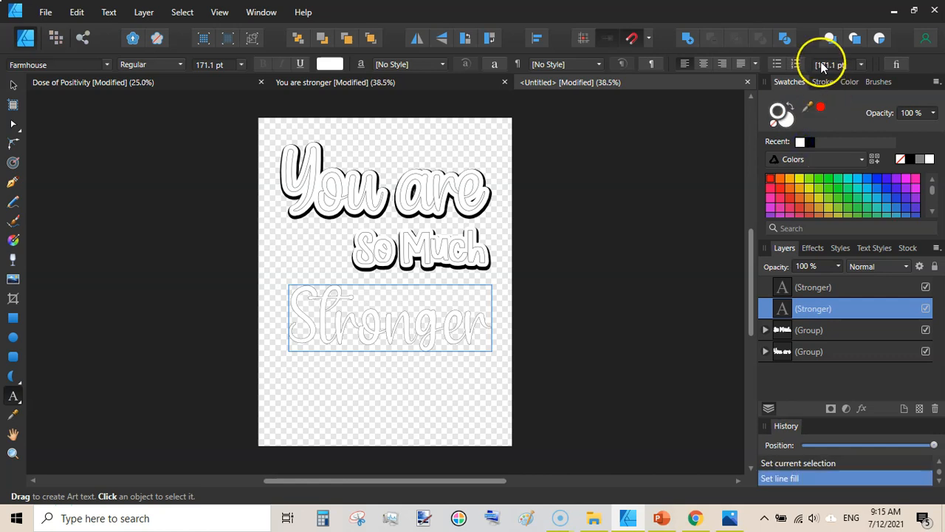
{"action": "left_click", "coordinate": [823, 80]}
{"action": "left_click_drag", "start_coordinate": [813, 127], "coordinate": [849, 126]}
{"action": "left_click", "coordinate": [788, 82]}
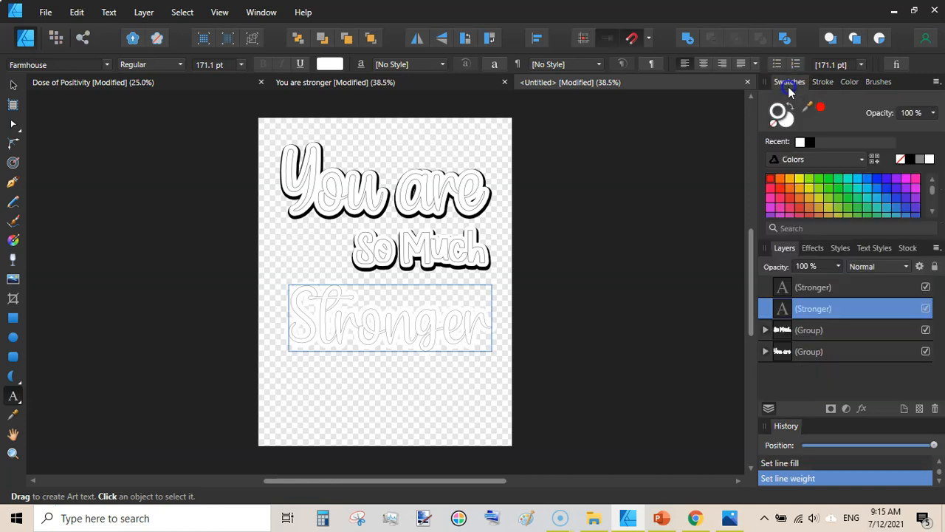
{"action": "left_click", "coordinate": [788, 83]}
{"action": "double_click", "coordinate": [846, 157]}
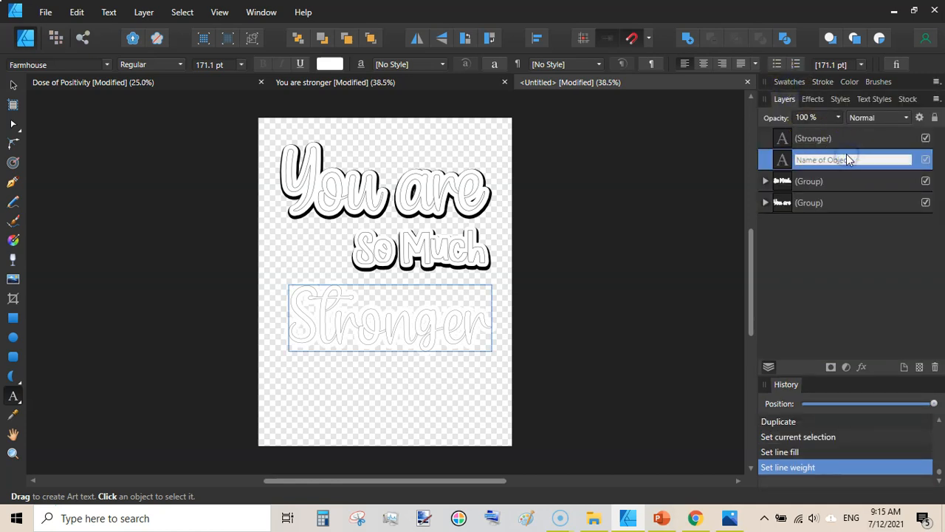
- Duplicate the white-outlined "Stronger" copy and turn the bottommost copy into a slightly offset drop shadow with a black outline 28.1 pt wide
{"action": "left_click", "coordinate": [778, 161]}
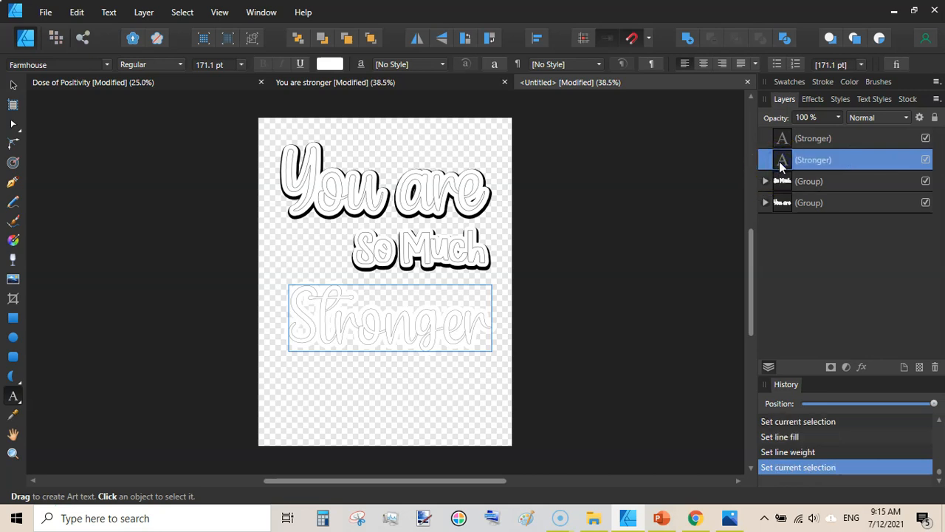
{"action": "key", "text": "ctrl+j"}
{"action": "left_click", "coordinate": [823, 181]}
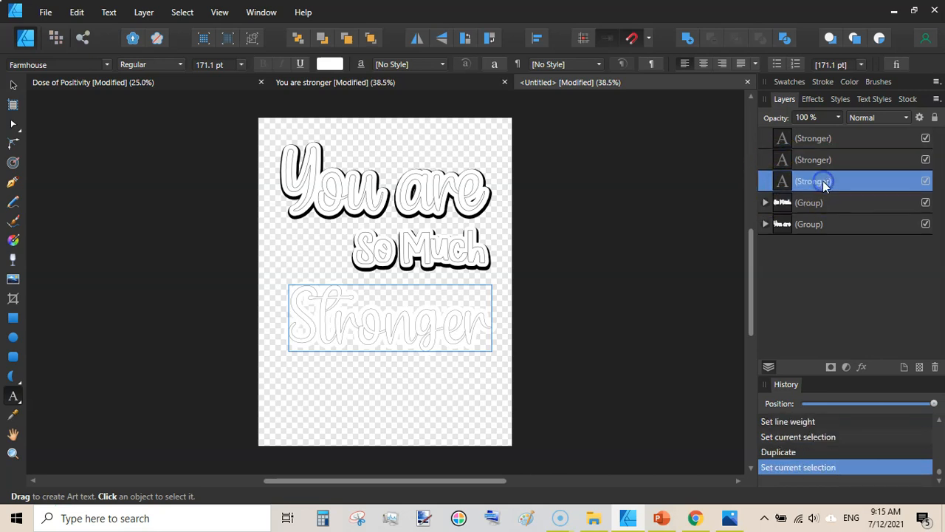
{"action": "left_click", "coordinate": [798, 84]}
{"action": "left_click", "coordinate": [777, 113]}
{"action": "left_click", "coordinate": [808, 143]}
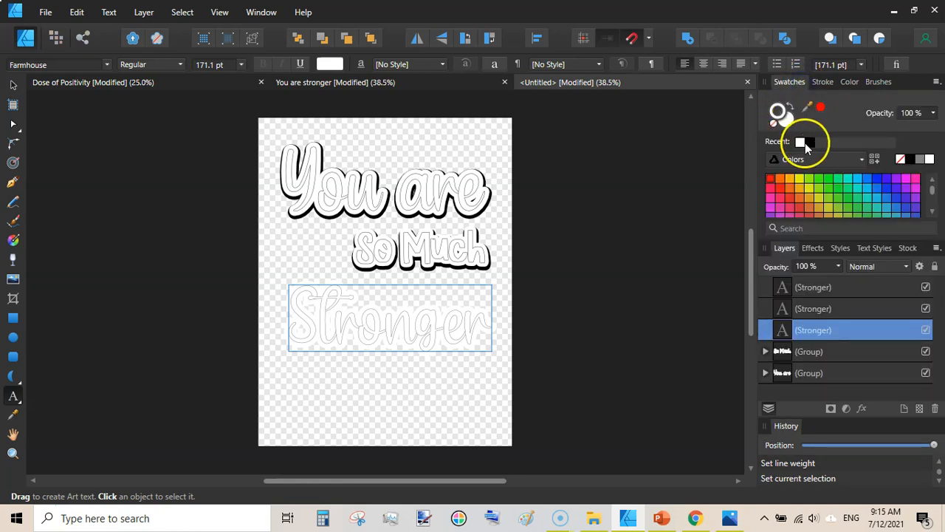
{"action": "left_click", "coordinate": [821, 82]}
{"action": "left_click_drag", "start_coordinate": [847, 125], "coordinate": [855, 127]}
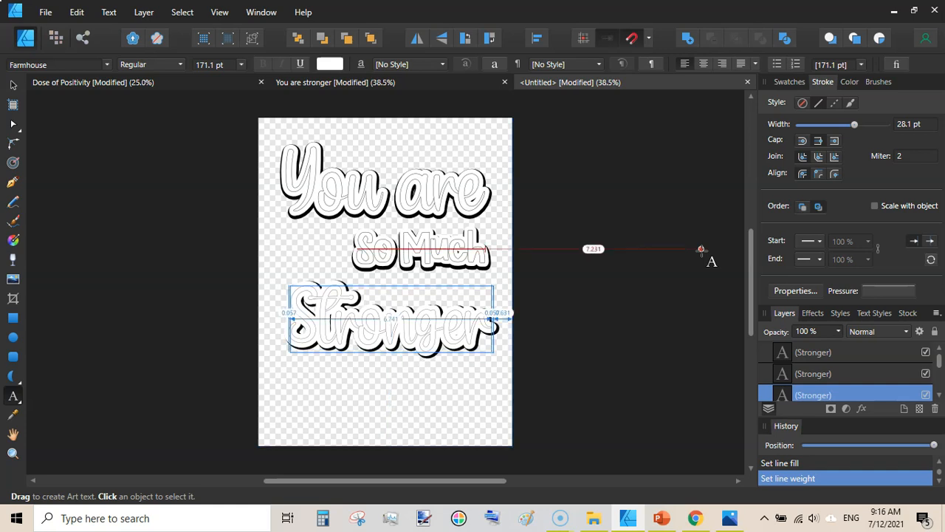
{"action": "left_click", "coordinate": [13, 84]}
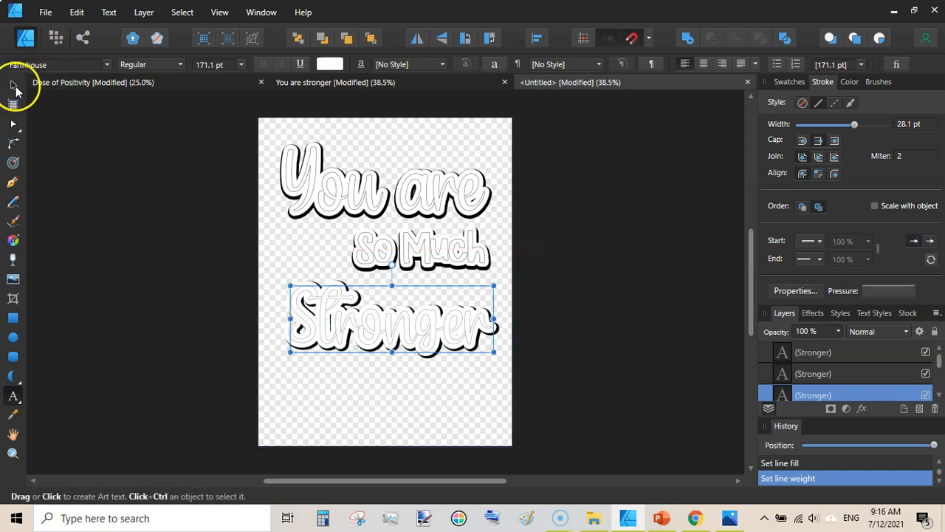
{"action": "left_click", "coordinate": [118, 198]}
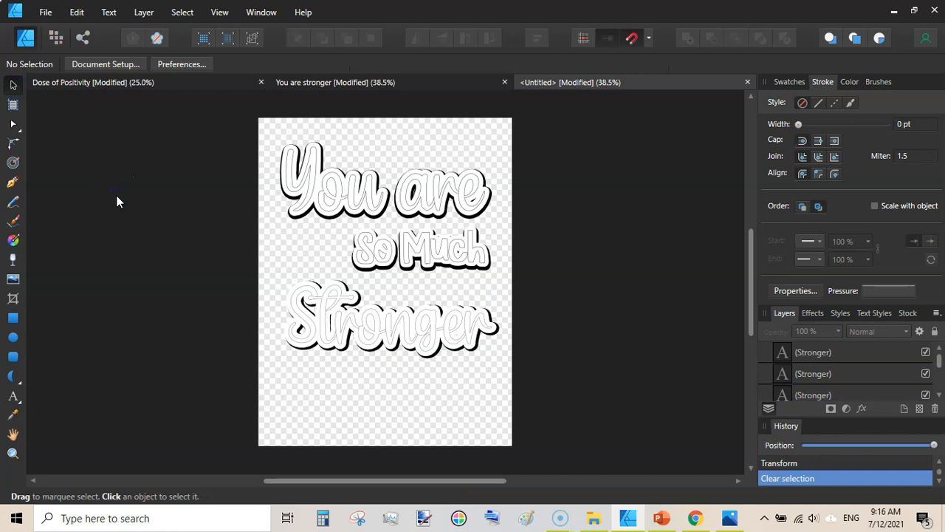
- Move the "So Much" group slightly down between the other two words and clear the selection
{"action": "left_click", "coordinate": [418, 249]}
{"action": "left_click_drag", "start_coordinate": [418, 249], "coordinate": [418, 256]}
{"action": "left_click", "coordinate": [632, 197]}
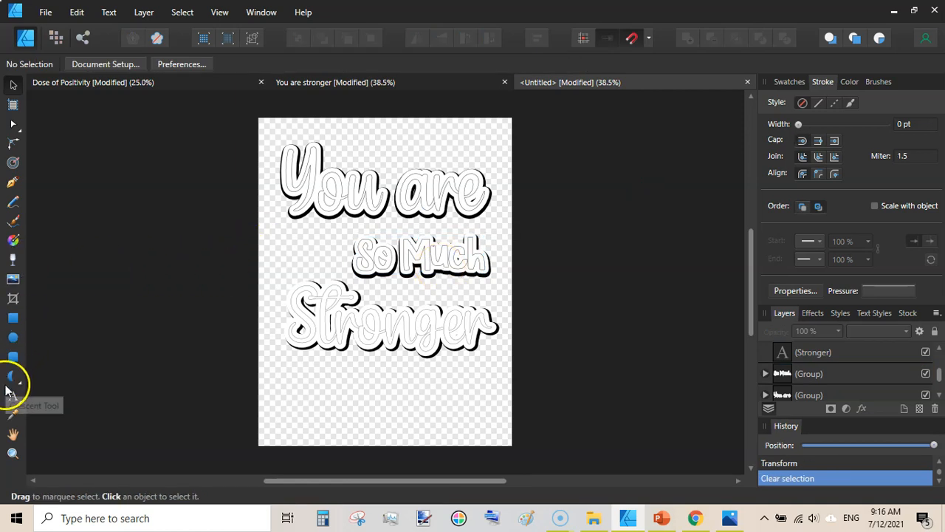
- Group the three "Stronger" text layers
{"action": "left_click", "coordinate": [784, 81]}
{"action": "left_click", "coordinate": [784, 81]}
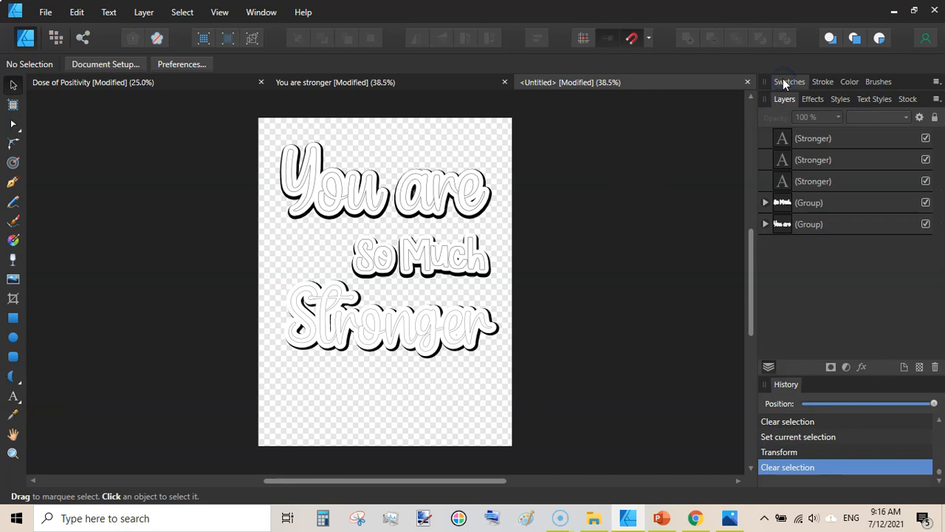
{"action": "left_click", "coordinate": [816, 138]}
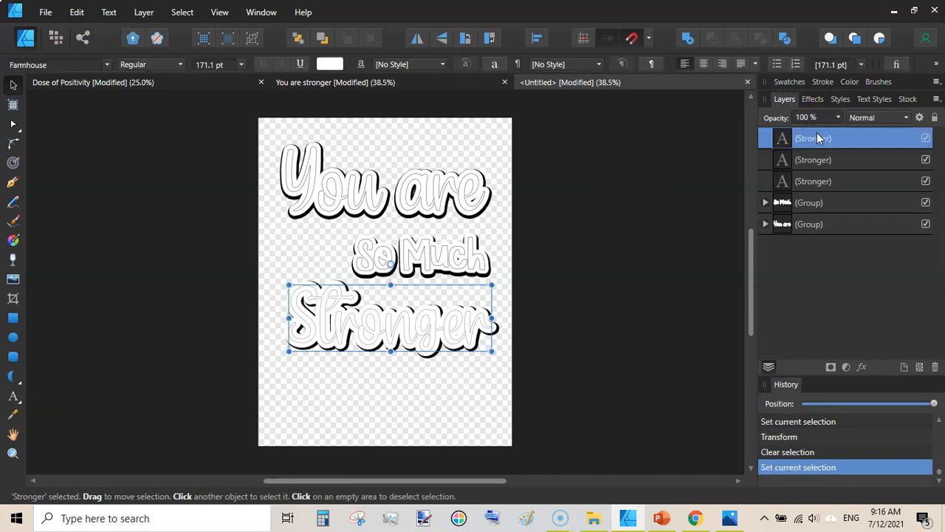
{"action": "left_click", "coordinate": [813, 182], "text": "shift"}
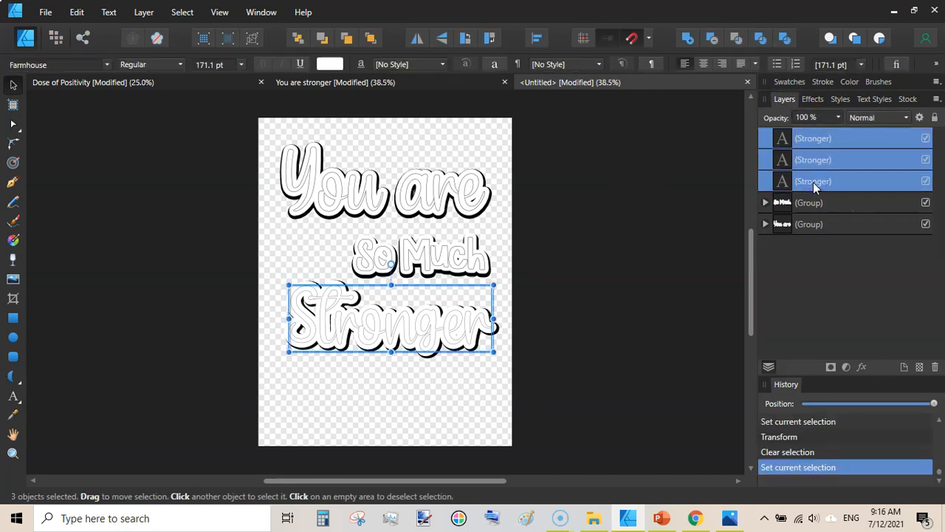
{"action": "key", "text": "ctrl+g"}
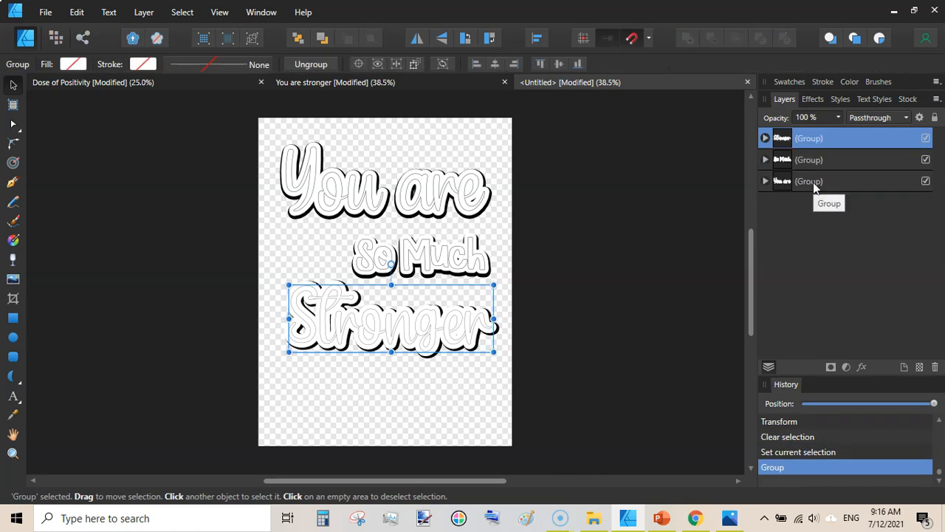
- Start an artistic text line about 122.6 pt high below "Stronger" with a white fill and a 0.3 pt outline
{"action": "left_click", "coordinate": [13, 396]}
{"action": "left_click_drag", "start_coordinate": [291, 371], "coordinate": [295, 406]}
{"action": "left_click_drag", "start_coordinate": [305, 423], "coordinate": [305, 417]}
{"action": "left_click", "coordinate": [787, 82]}
{"action": "left_click", "coordinate": [787, 124]}
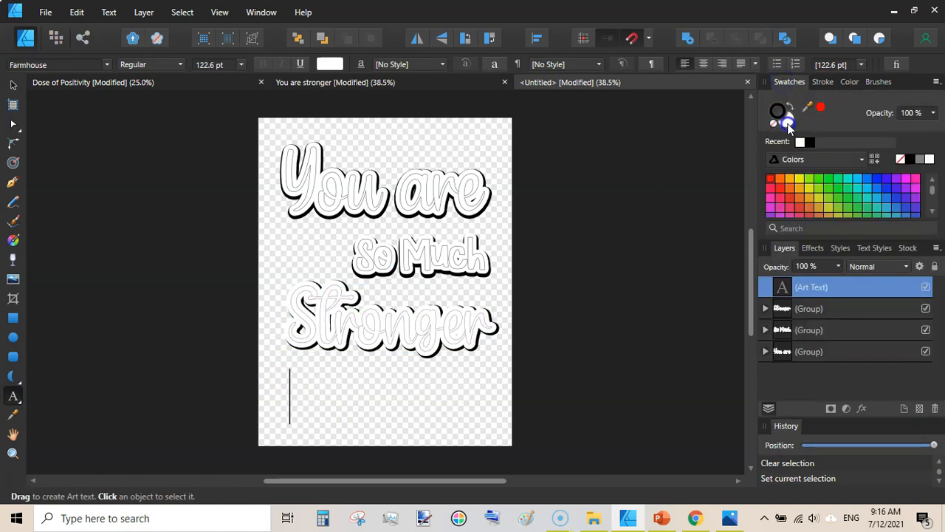
{"action": "left_click", "coordinate": [801, 145]}
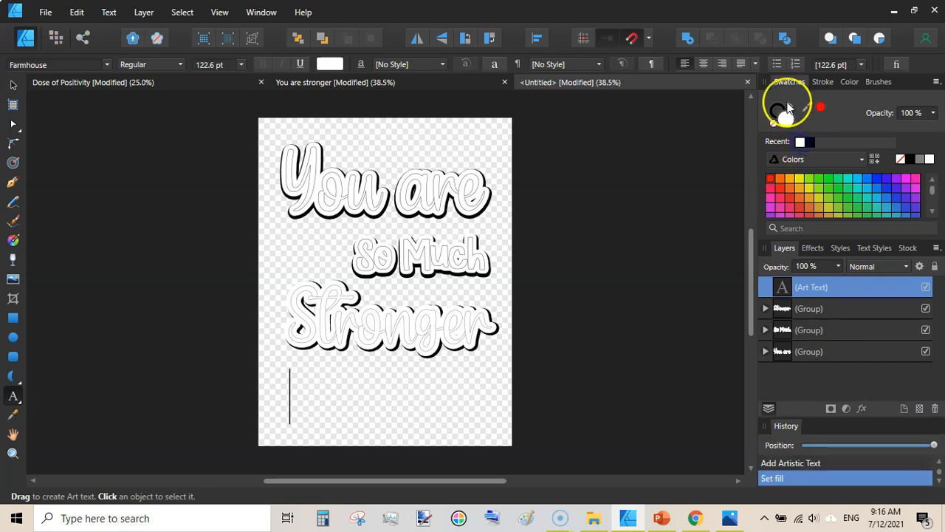
{"action": "left_click", "coordinate": [820, 83]}
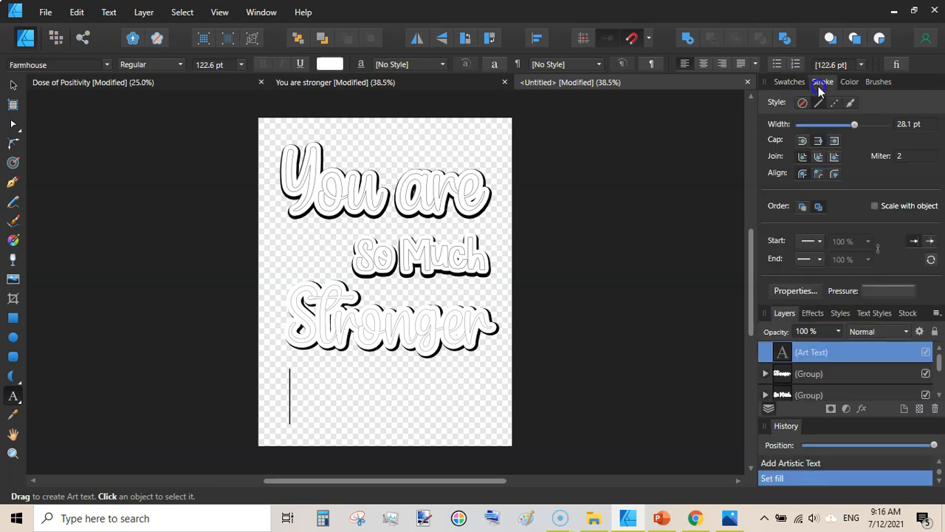
{"action": "left_click_drag", "start_coordinate": [860, 124], "coordinate": [805, 125]}
{"action": "left_click", "coordinate": [302, 403]}
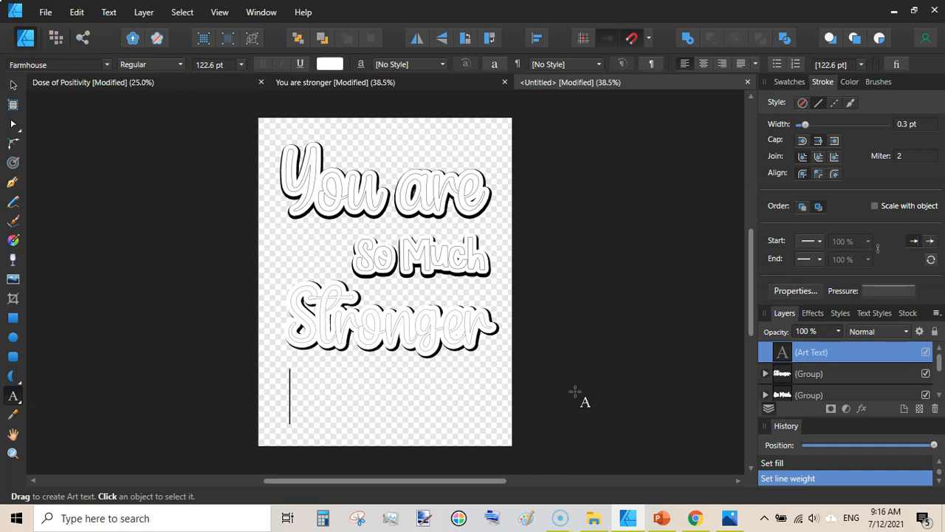
- Set the font of the new text line to School Marker from the favorite fonts
{"action": "left_click", "coordinate": [107, 64]}
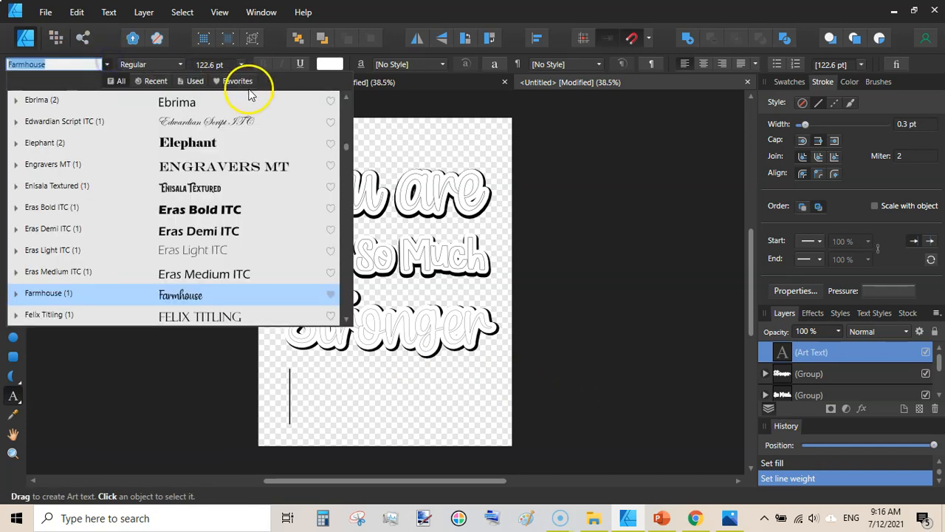
{"action": "scroll", "coordinate": [255, 95], "scroll_direction": "down", "scroll_amount": 3}
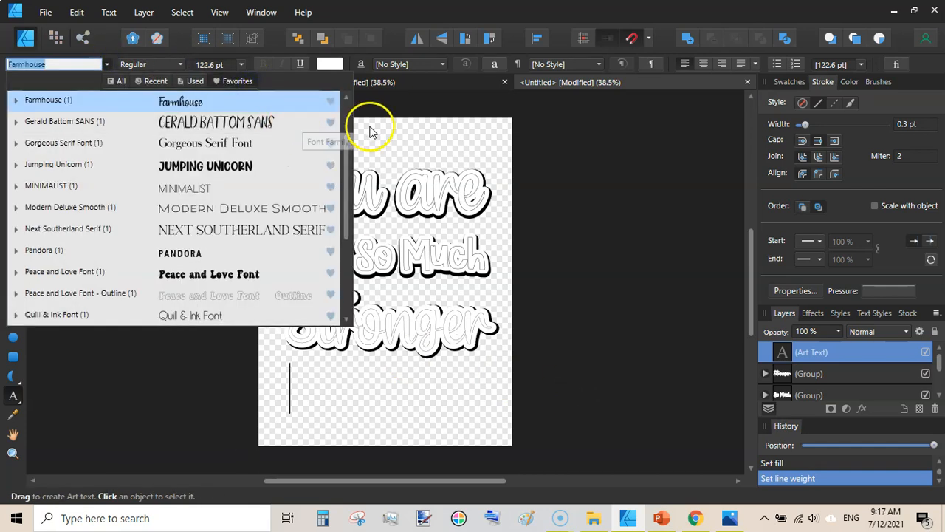
{"action": "scroll", "coordinate": [327, 265], "scroll_direction": "down", "scroll_amount": 2}
{"action": "left_click", "coordinate": [239, 204]}
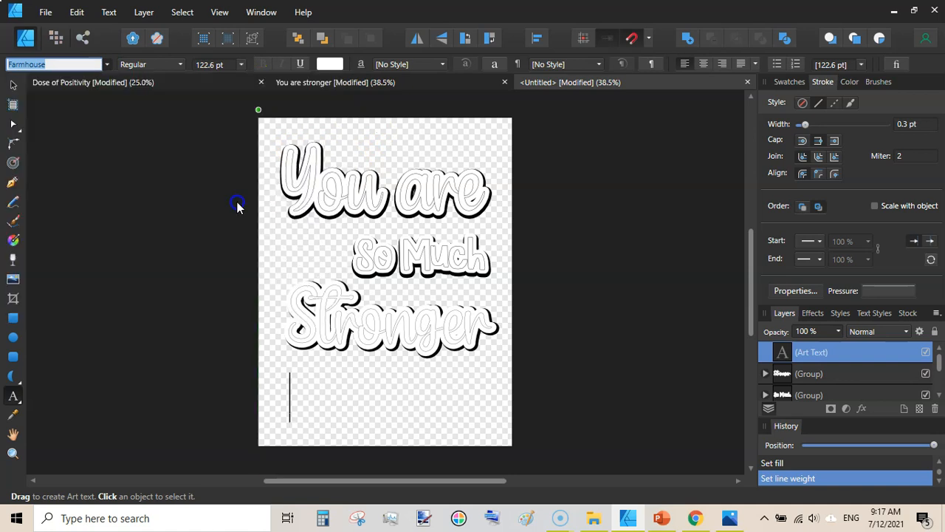
{"action": "left_click", "coordinate": [631, 237]}
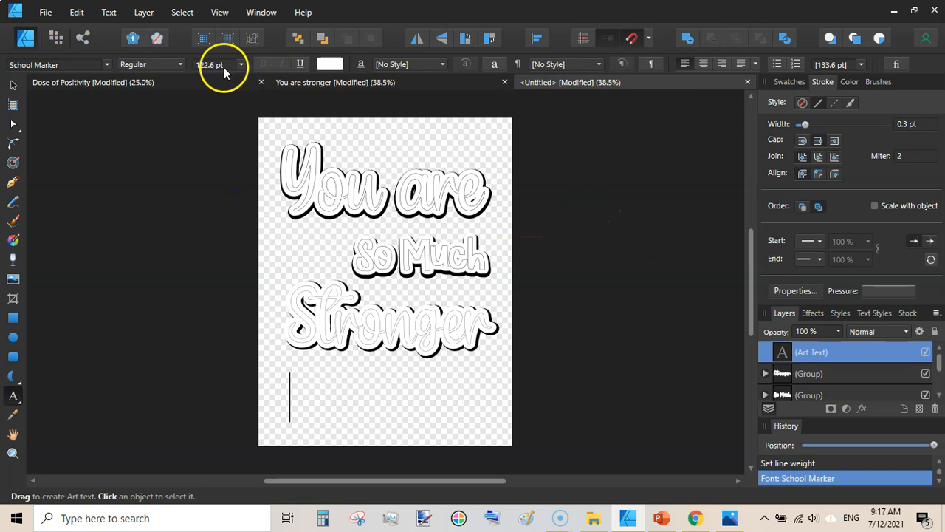
- Check the wording and layout of the finished quote in the "You are stronger" and "Dose of Positivity" documents
{"action": "left_click", "coordinate": [325, 83]}
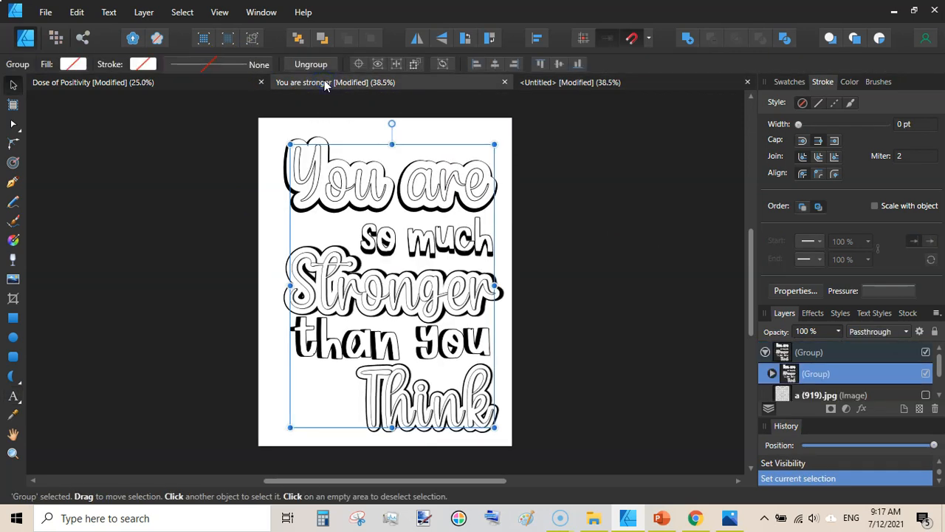
{"action": "left_click", "coordinate": [189, 82]}
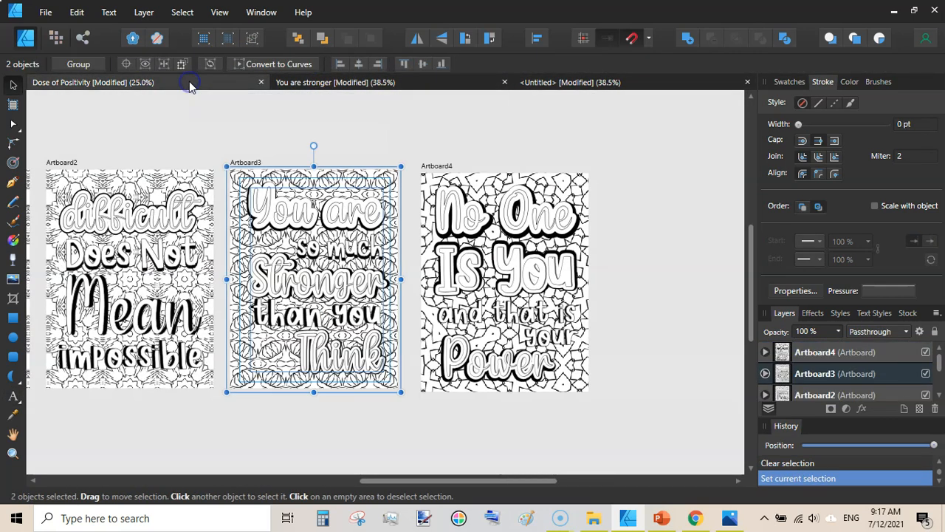
{"action": "left_click", "coordinate": [546, 84]}
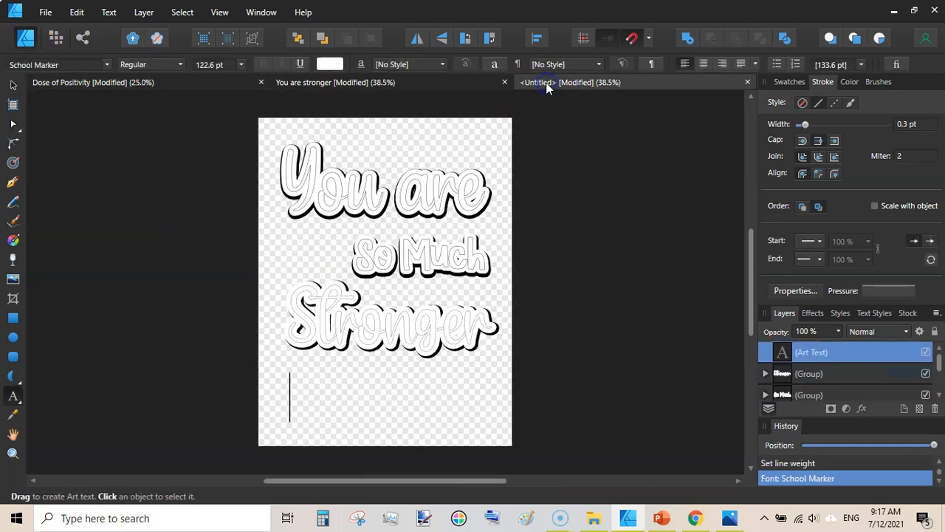
- Enter "than you" as the new text line and move it slightly up toward "Stronger"
{"action": "triple_click", "coordinate": [354, 259]}
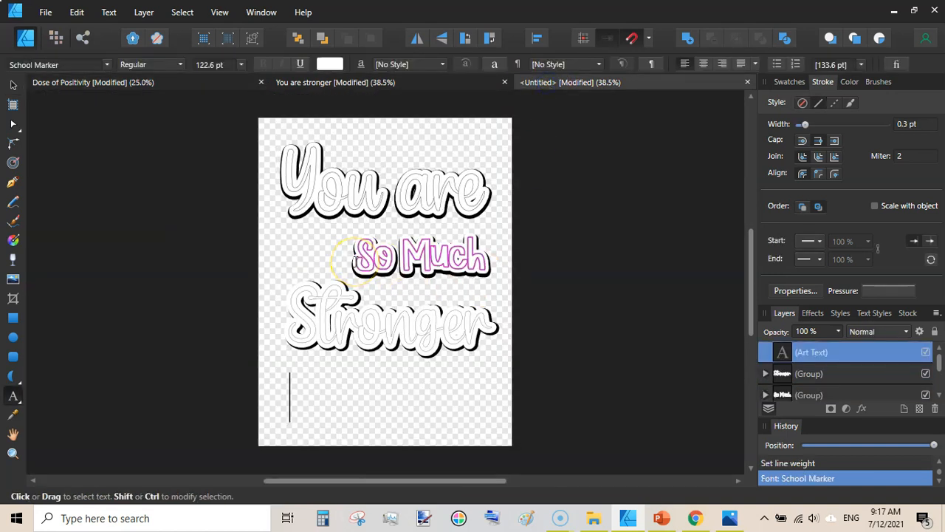
{"action": "type", "text": "than"}
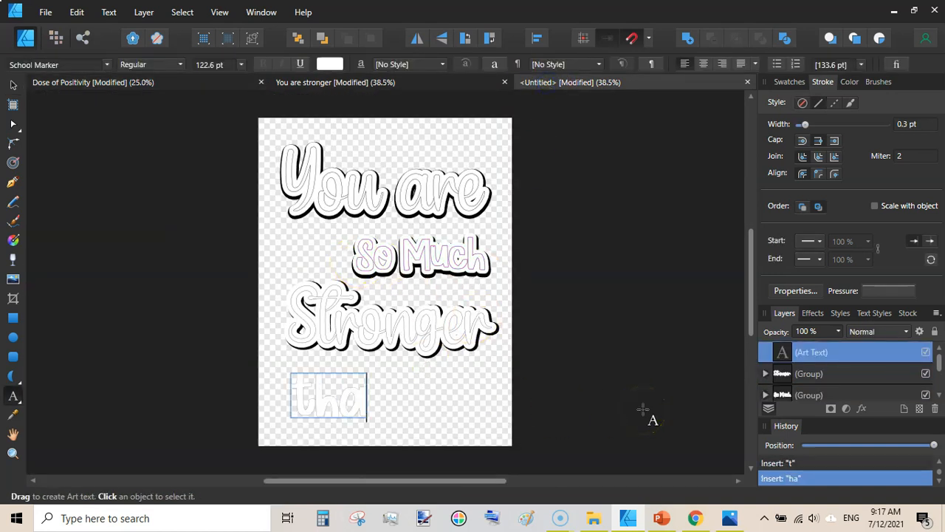
{"action": "key", "text": "BackSpace"}
{"action": "type", "text": "n you"}
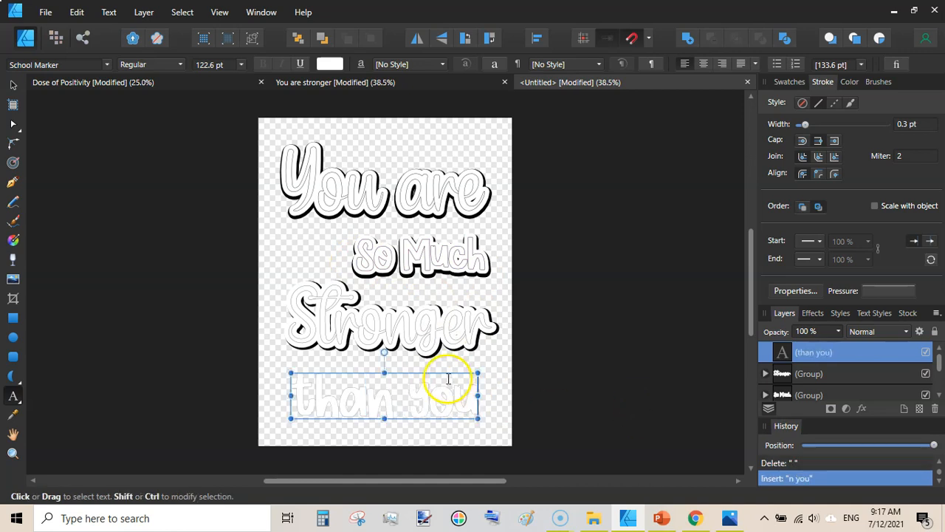
{"action": "key", "text": "Escape"}
{"action": "left_click_drag", "start_coordinate": [445, 371], "coordinate": [444, 359]}
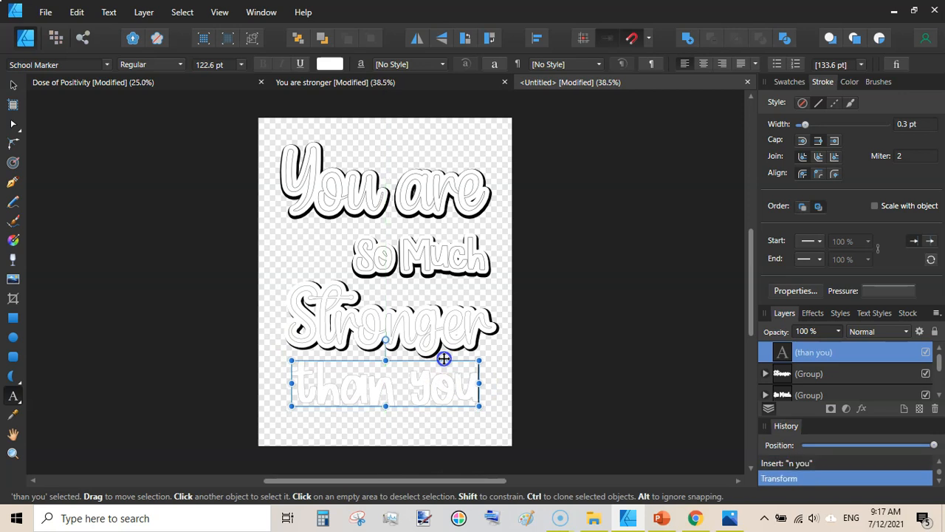
{"action": "left_click", "coordinate": [412, 151]}
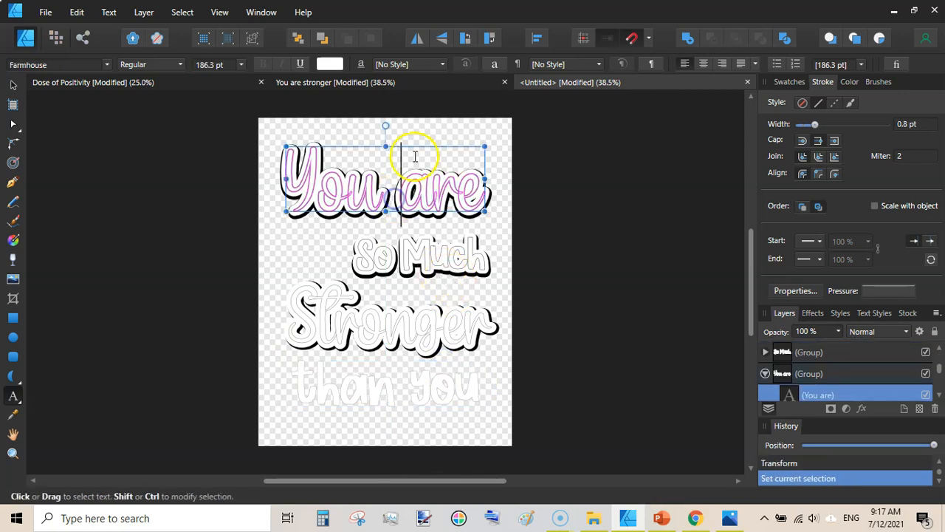
{"action": "left_click_drag", "start_coordinate": [415, 146], "coordinate": [418, 126]}
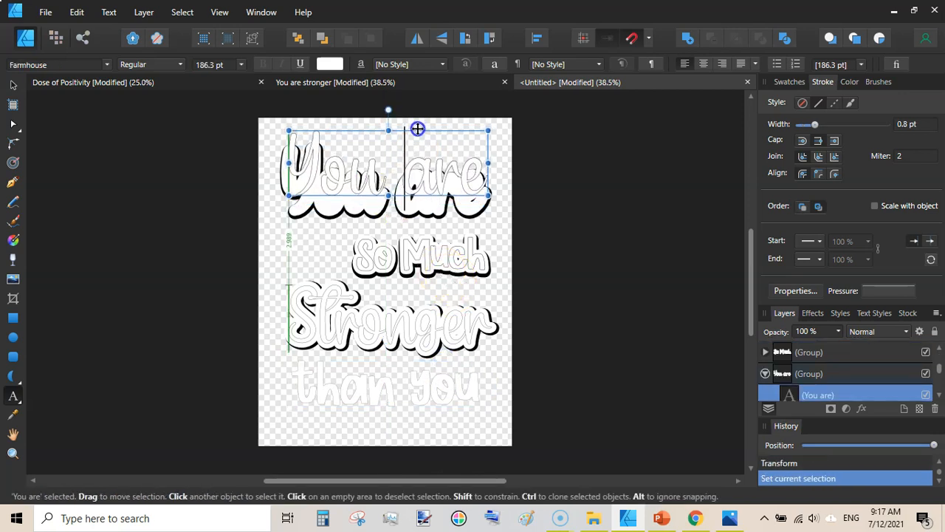
{"action": "key", "text": "ctrl+z"}
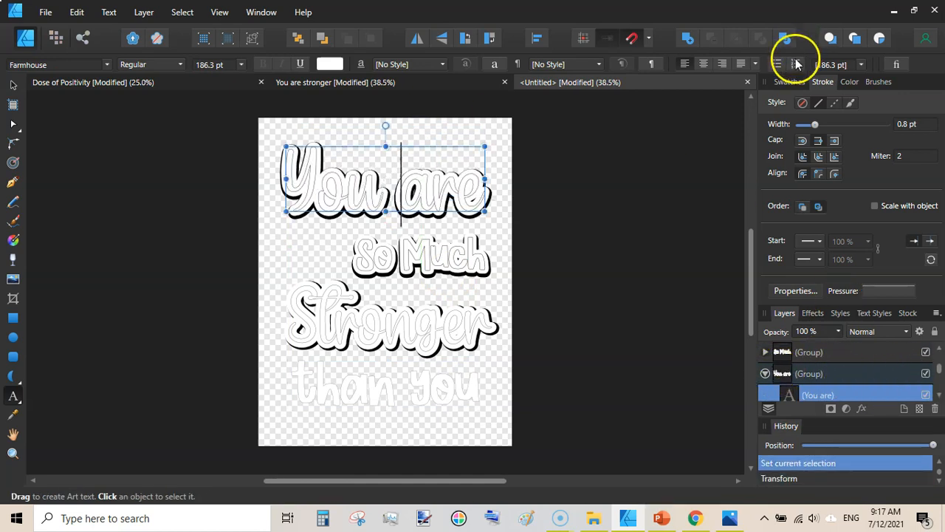
- Move the "You are", "So Much" and "Stronger" groups up together toward the page's upper edge
{"action": "double_click", "coordinate": [789, 83]}
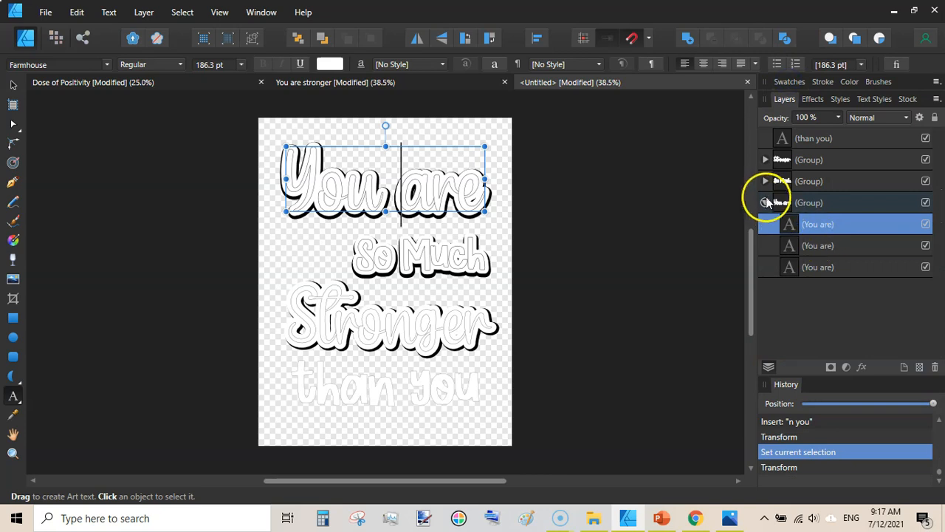
{"action": "left_click", "coordinate": [764, 202]}
{"action": "left_click", "coordinate": [827, 209]}
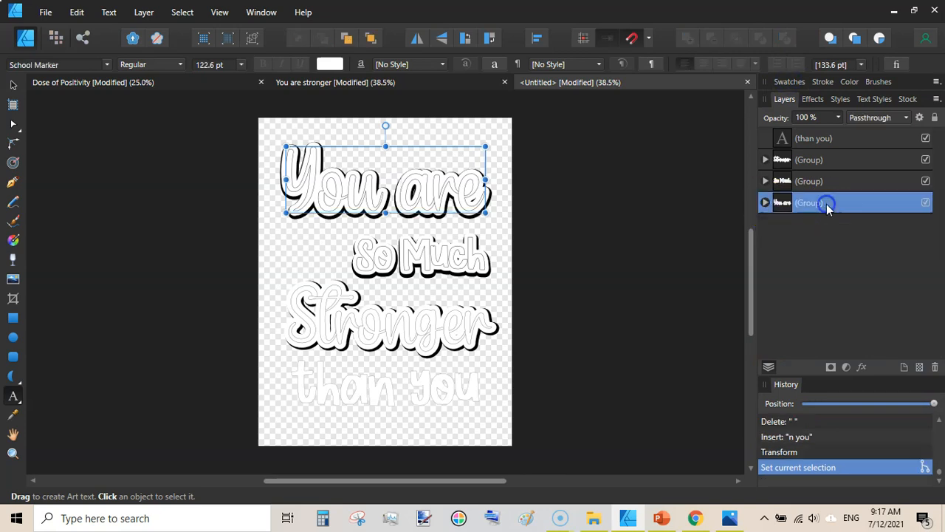
{"action": "left_click", "coordinate": [825, 185], "text": "shift"}
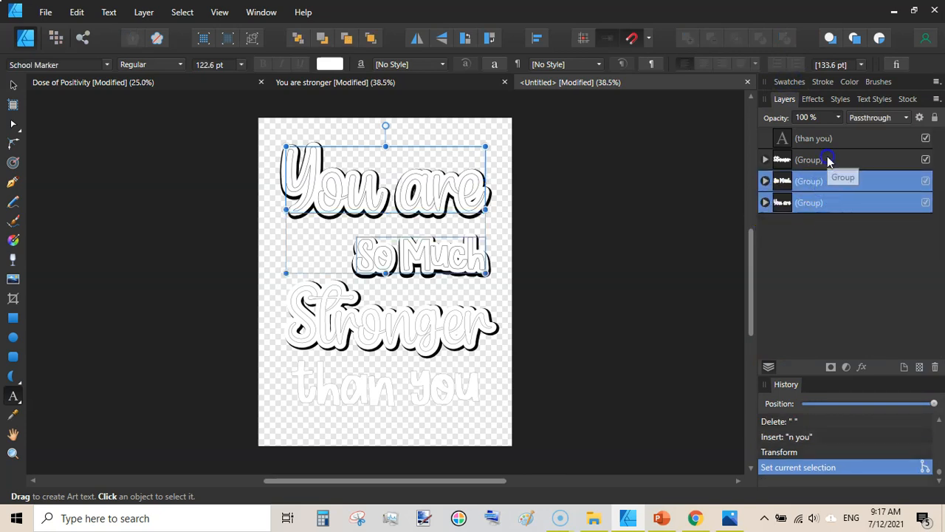
{"action": "left_click", "coordinate": [827, 159], "text": "shift"}
{"action": "key", "text": "Up"}
{"action": "key", "text": "Up"}
{"action": "key", "text": "Up"}
{"action": "key", "text": "Up"}
{"action": "key", "text": "Up"}
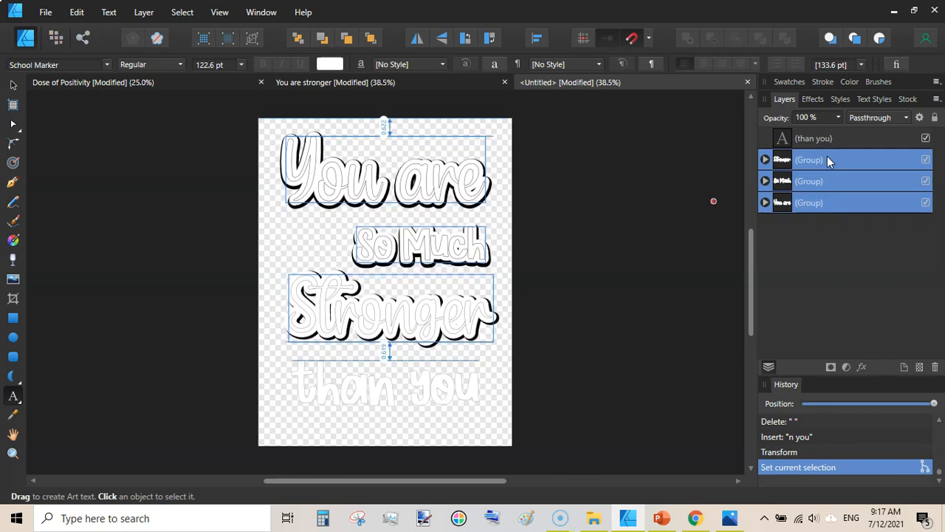
{"action": "key", "text": "Up"}
{"action": "left_click", "coordinate": [674, 224]}
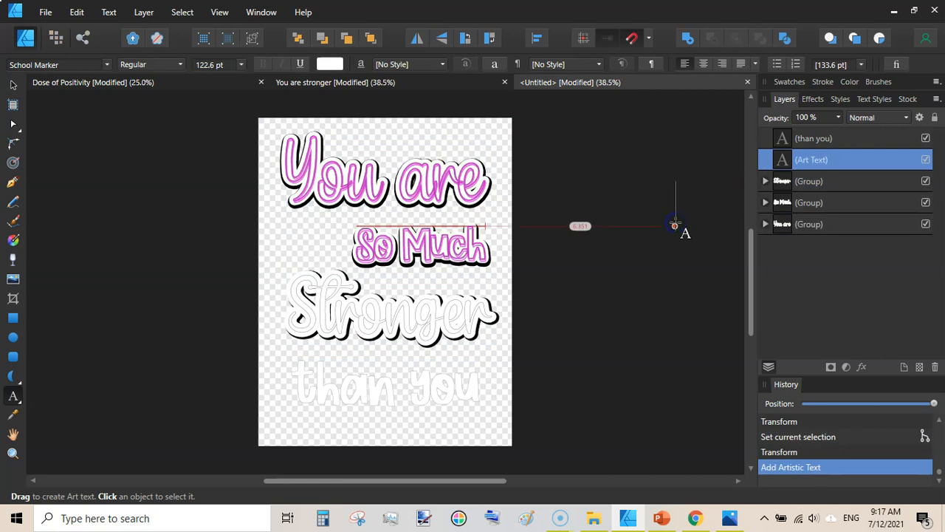
- Move the "So Much" group up closer to "You are"
{"action": "left_click", "coordinate": [825, 203]}
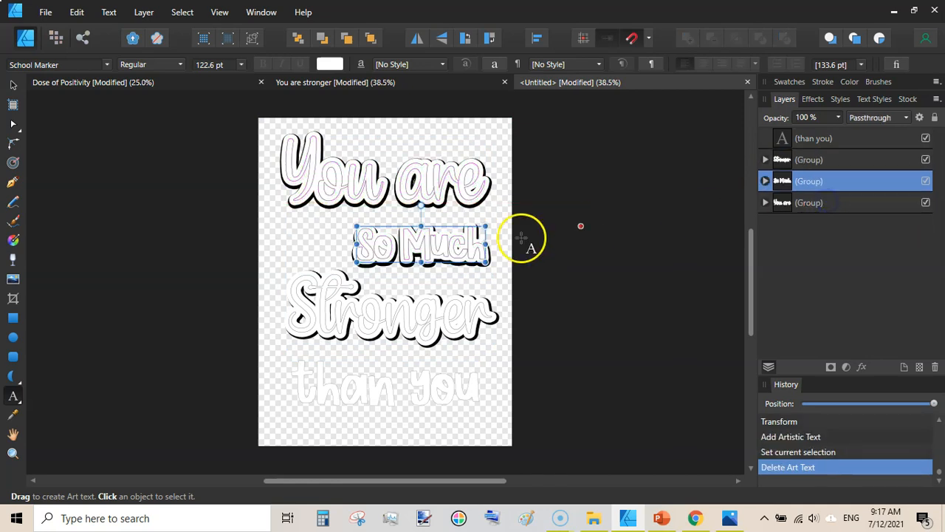
{"action": "key", "text": "Up"}
{"action": "key", "text": "Up"}
{"action": "key", "text": "Up"}
{"action": "key", "text": "Up"}
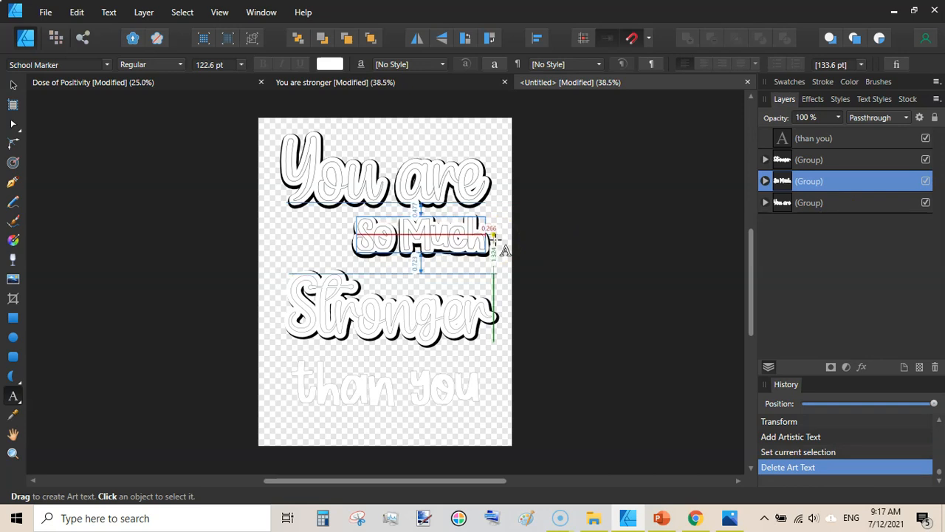
- Move the "Stronger" group up closer to "So Much"
{"action": "left_click", "coordinate": [817, 160]}
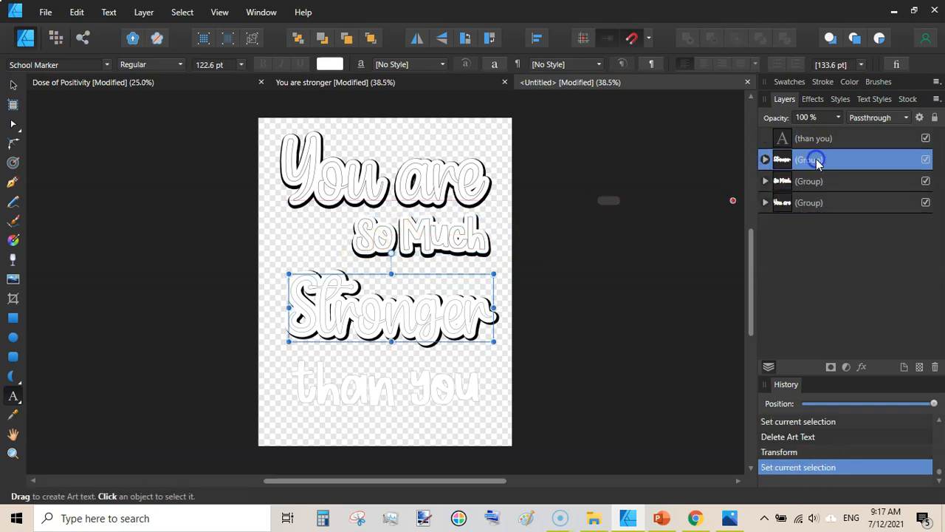
{"action": "key", "text": "Up"}
{"action": "key", "text": "Up"}
{"action": "key", "text": "Up"}
{"action": "key", "text": "Up"}
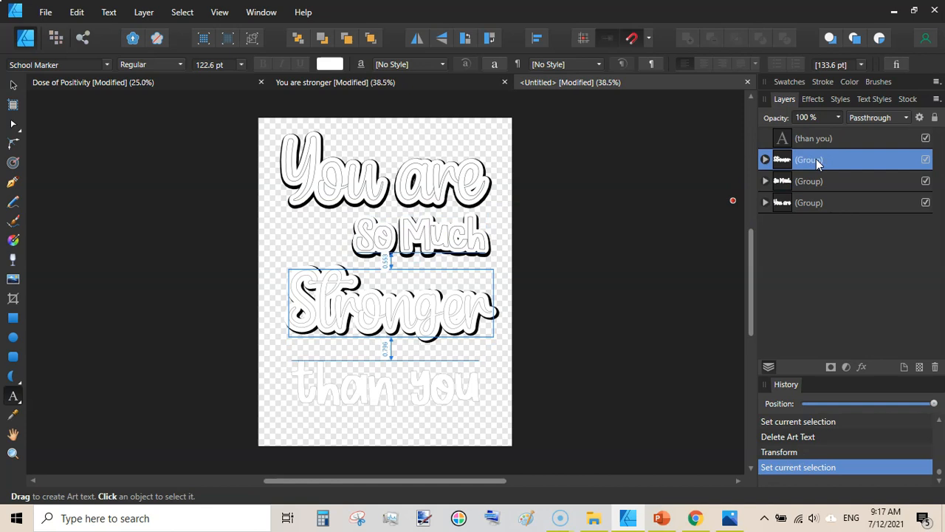
{"action": "key", "text": "Up"}
{"action": "key", "text": "Up"}
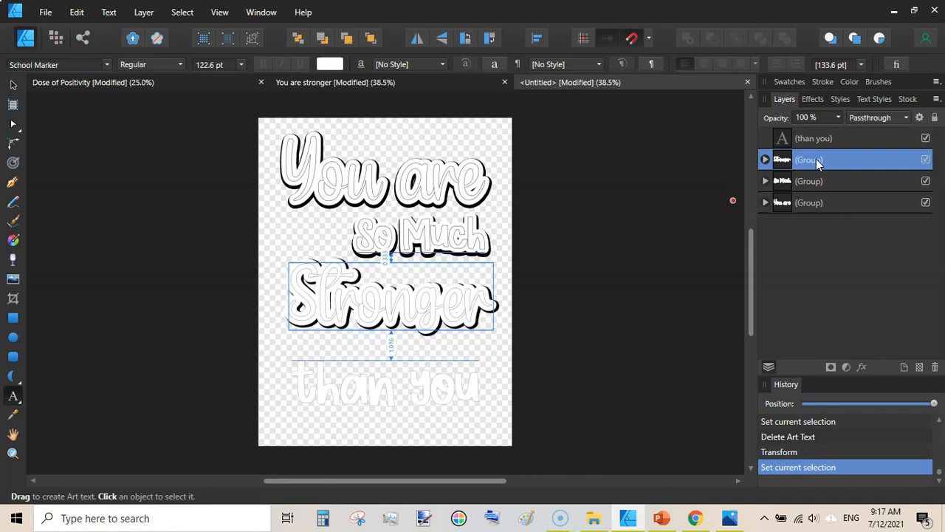
- Move the "than you" text up to just beneath "Stronger" and duplicate it
{"action": "left_click", "coordinate": [817, 142]}
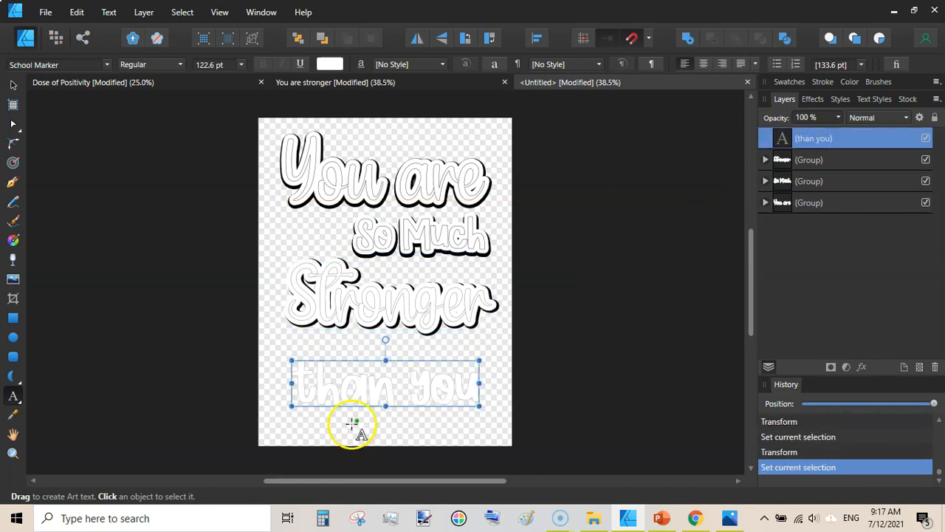
{"action": "left_click_drag", "start_coordinate": [367, 357], "coordinate": [367, 339]}
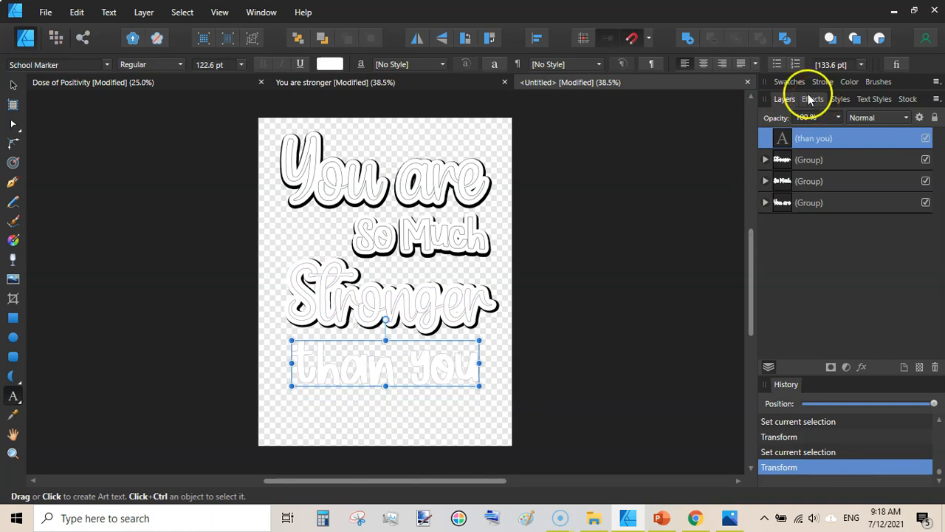
{"action": "key", "text": "ctrl+j"}
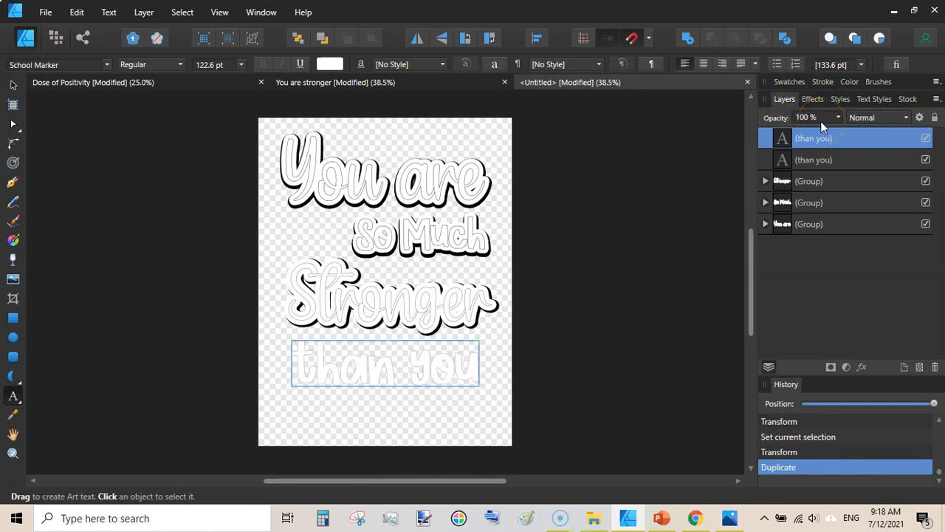
- Give the lower "than you" copy a white outline and thicken its stroke
{"action": "left_click", "coordinate": [815, 161]}
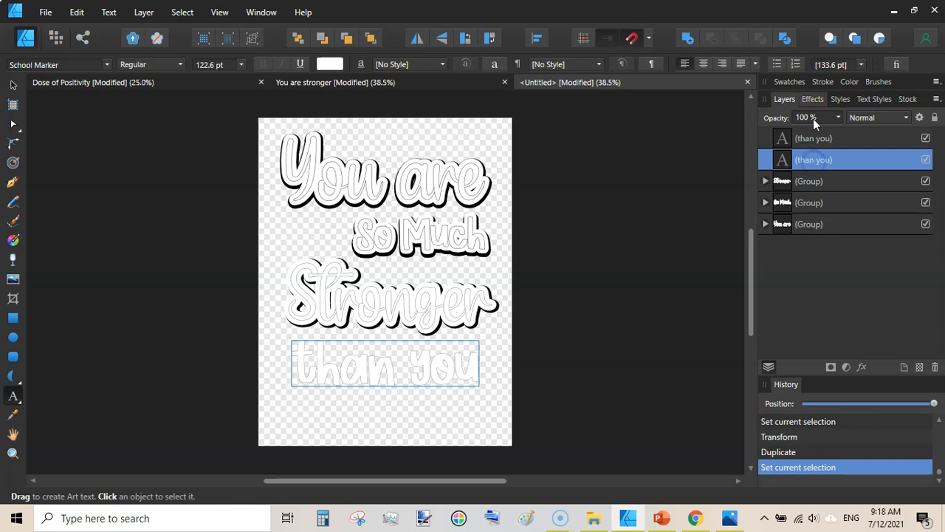
{"action": "left_click", "coordinate": [788, 82]}
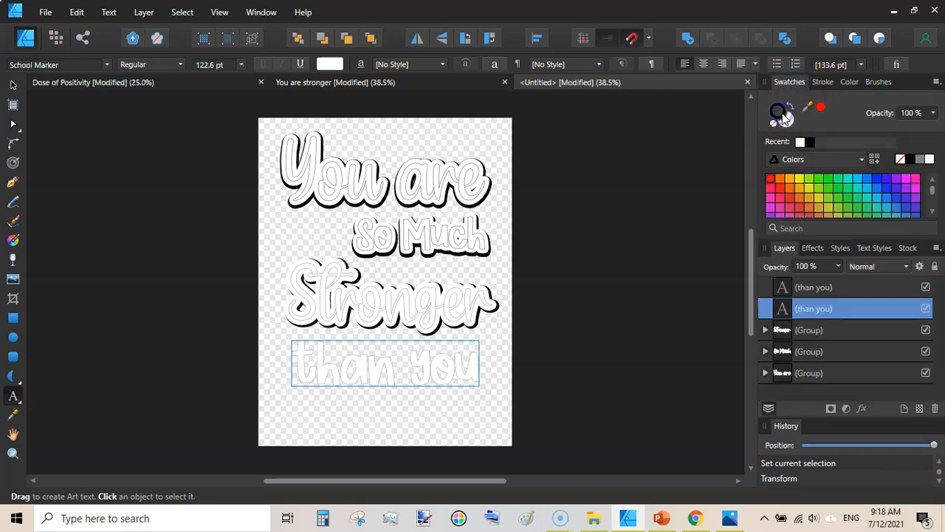
{"action": "left_click", "coordinate": [801, 143]}
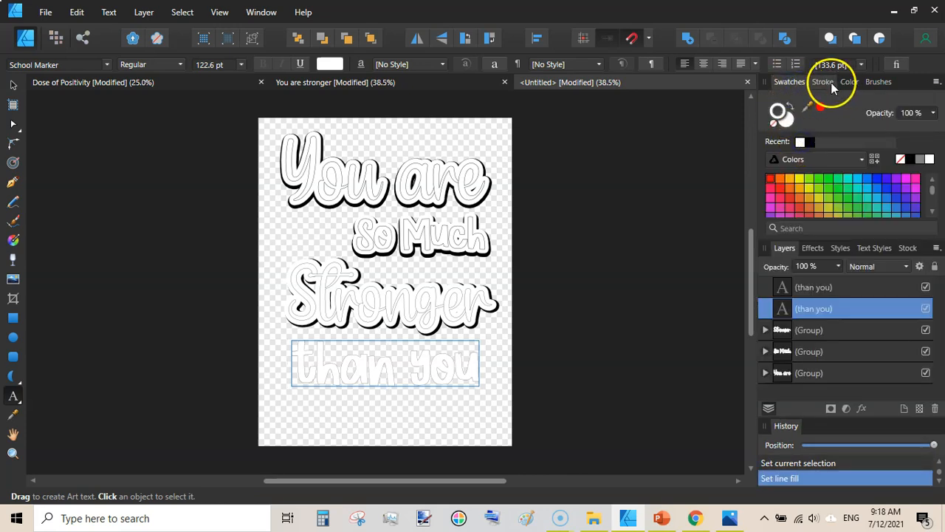
{"action": "left_click", "coordinate": [825, 83]}
{"action": "mouse_move", "coordinate": [807, 125]}
{"action": "left_mouse_down"}
{"action": "mouse_move", "coordinate": [857, 125]}
{"action": "mouse_move", "coordinate": [845, 125]}
{"action": "left_mouse_up"}
- Duplicate the white-outlined "than you" and give the bottommost copy a black 26 pt stroke as an offset shadow
{"action": "left_click", "coordinate": [788, 82]}
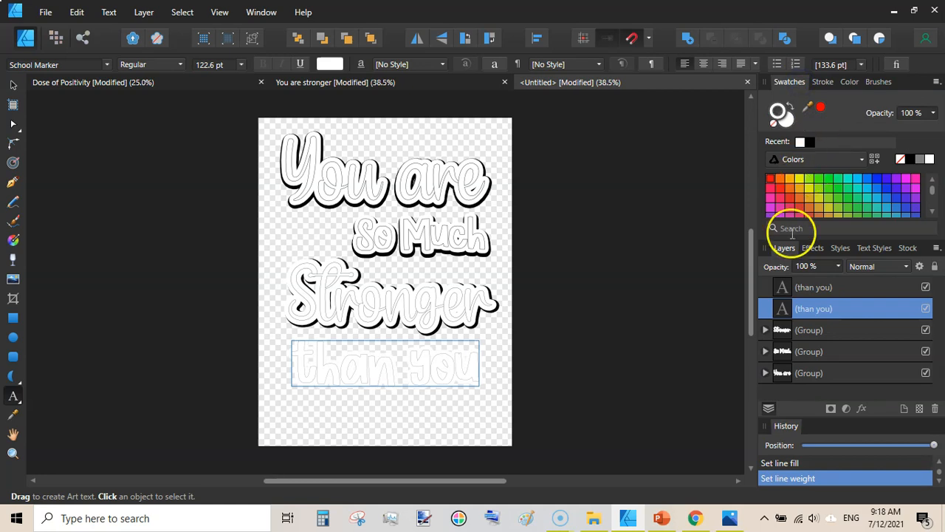
{"action": "key", "text": "ctrl+j"}
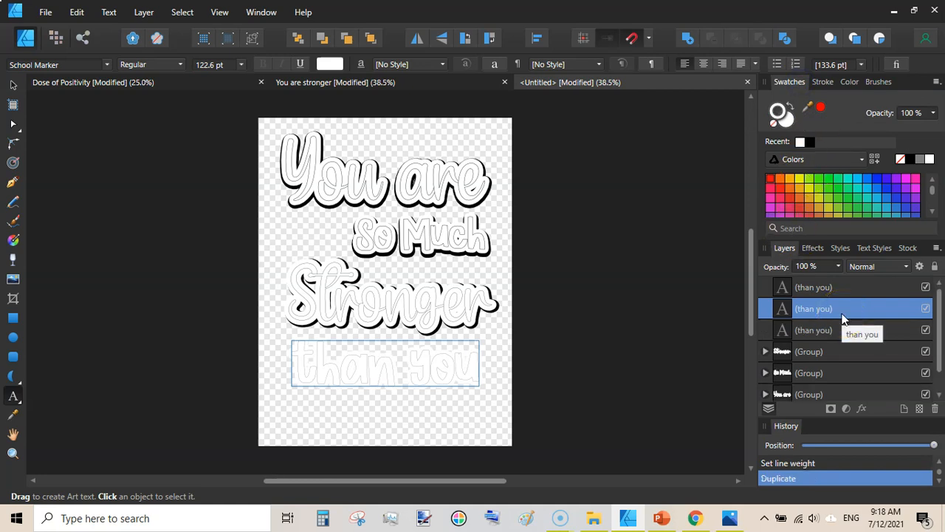
{"action": "left_click", "coordinate": [821, 330]}
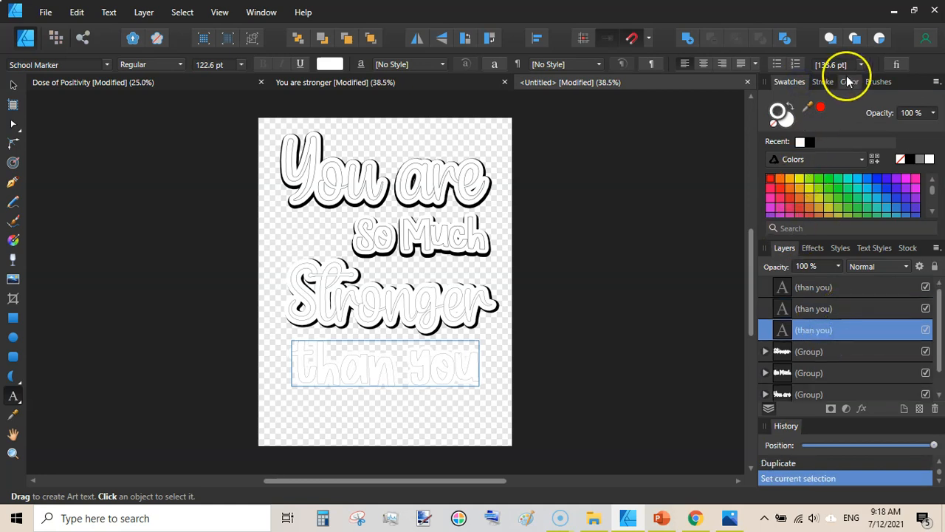
{"action": "left_click", "coordinate": [823, 81]}
{"action": "left_click", "coordinate": [801, 81]}
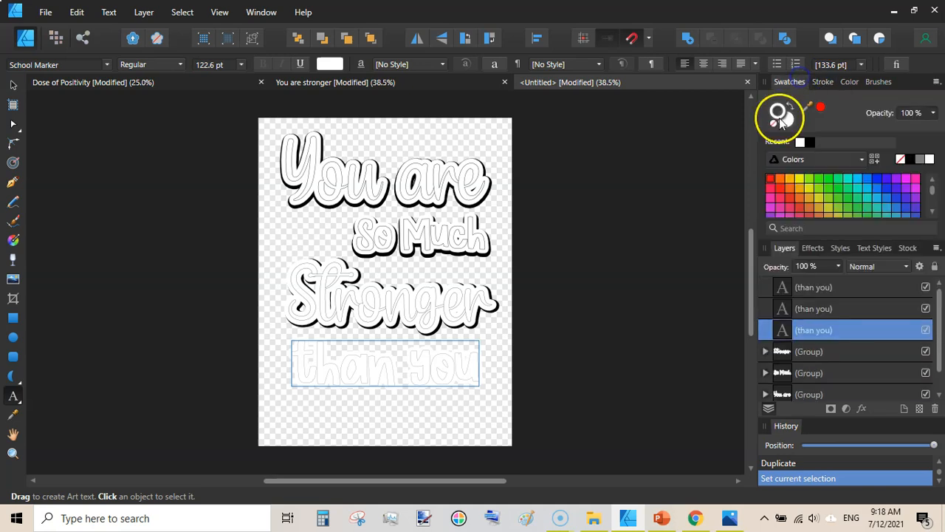
{"action": "left_click", "coordinate": [824, 82]}
{"action": "left_click_drag", "start_coordinate": [844, 127], "coordinate": [853, 127]}
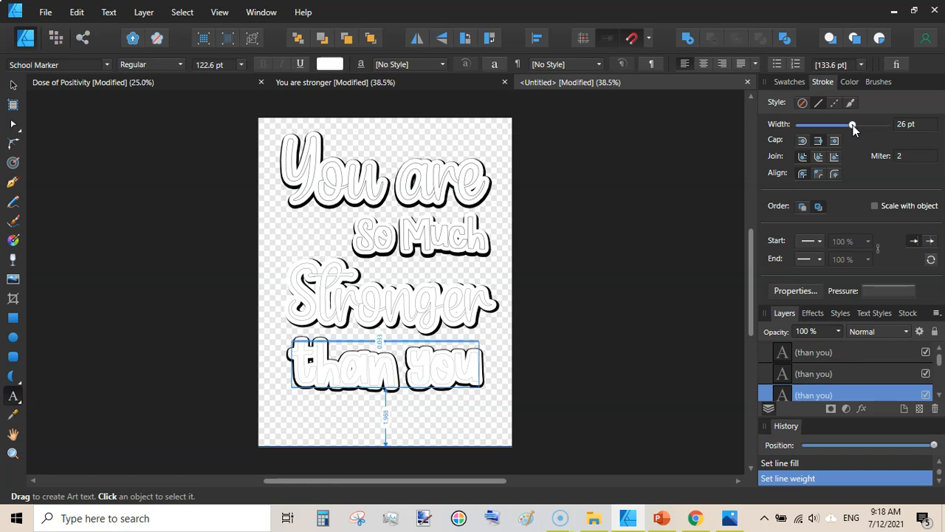
- Set the stroke width of the topmost "than you" copy to 1 pt
{"action": "left_click", "coordinate": [820, 353]}
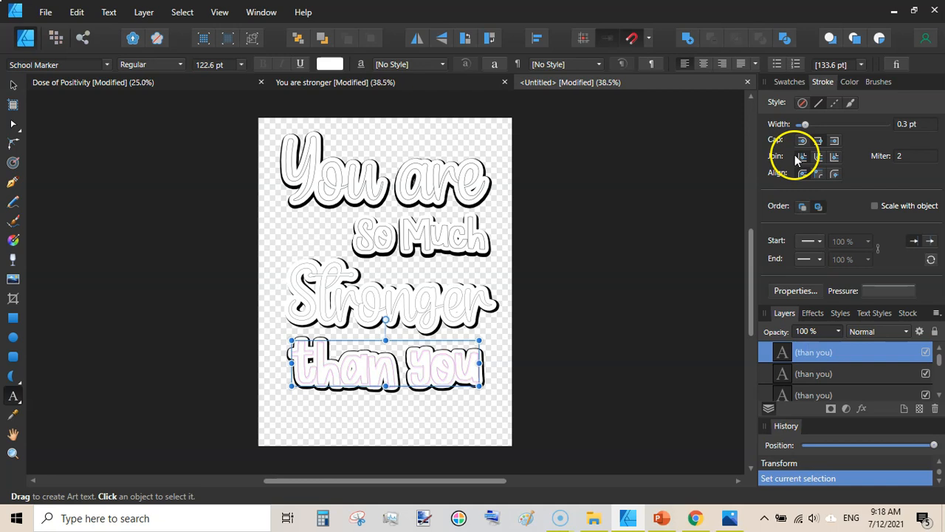
{"action": "left_click_drag", "start_coordinate": [807, 127], "coordinate": [820, 127]}
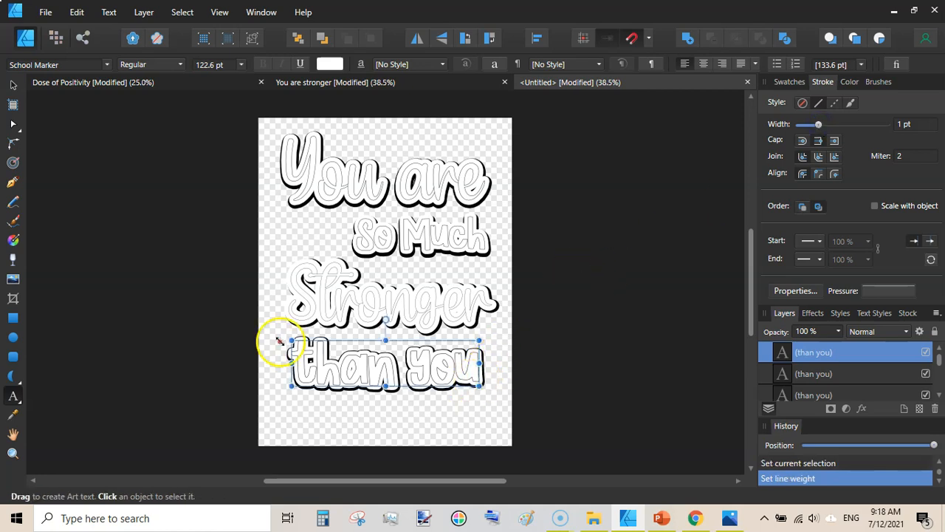
{"action": "left_click_drag", "start_coordinate": [290, 341], "coordinate": [310, 351]}
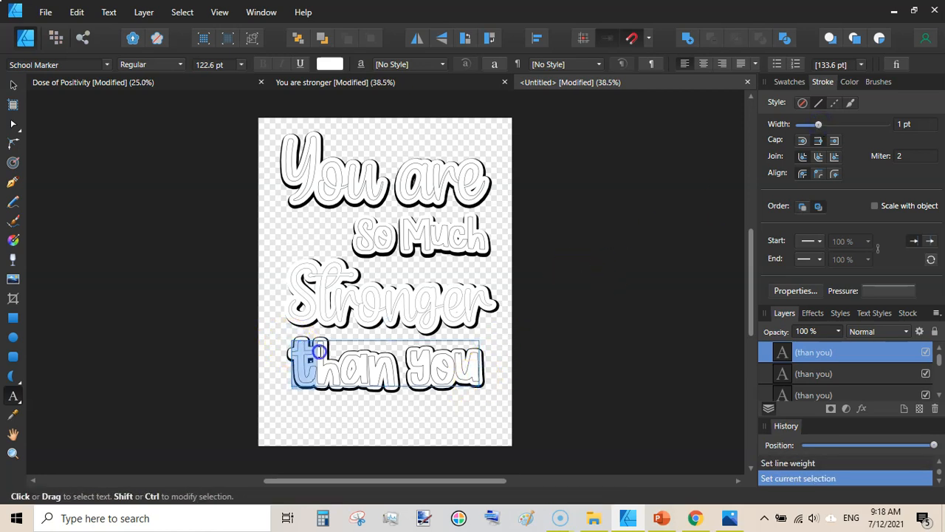
{"action": "key", "text": "Escape"}
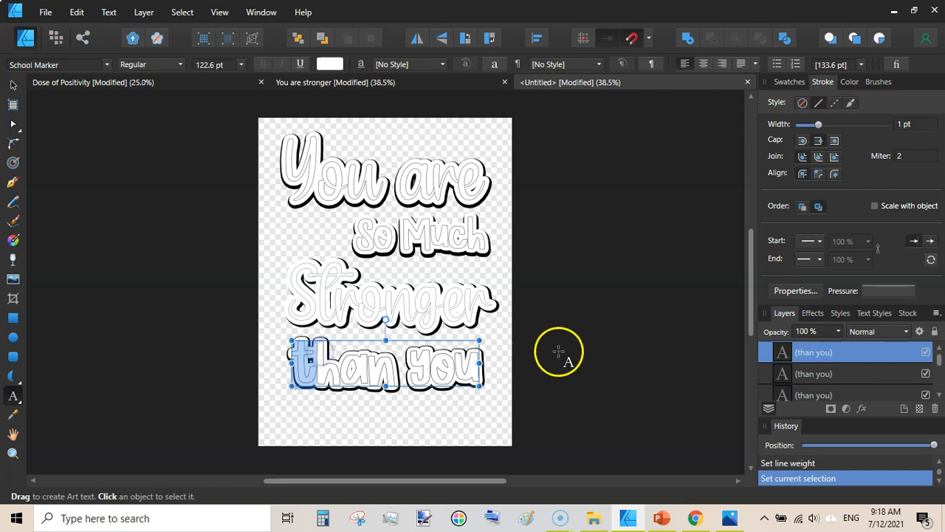
- Group the three "than you" text layers
{"action": "double_click", "coordinate": [785, 84]}
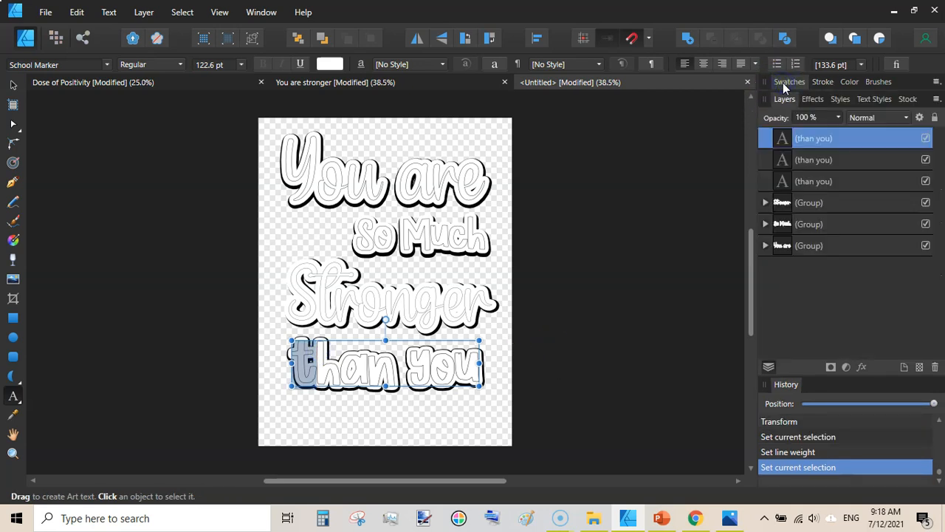
{"action": "left_click", "coordinate": [826, 181], "text": "shift"}
{"action": "key", "text": "ctrl+g"}
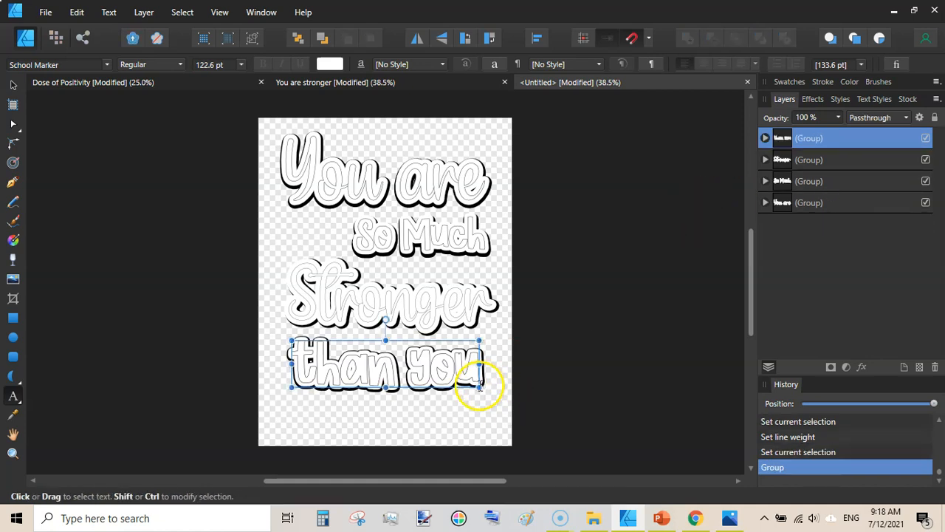
- Shrink the "than you" group and place it beneath the right part of "Stronger", then deselect it
{"action": "left_click_drag", "start_coordinate": [479, 382], "coordinate": [458, 373]}
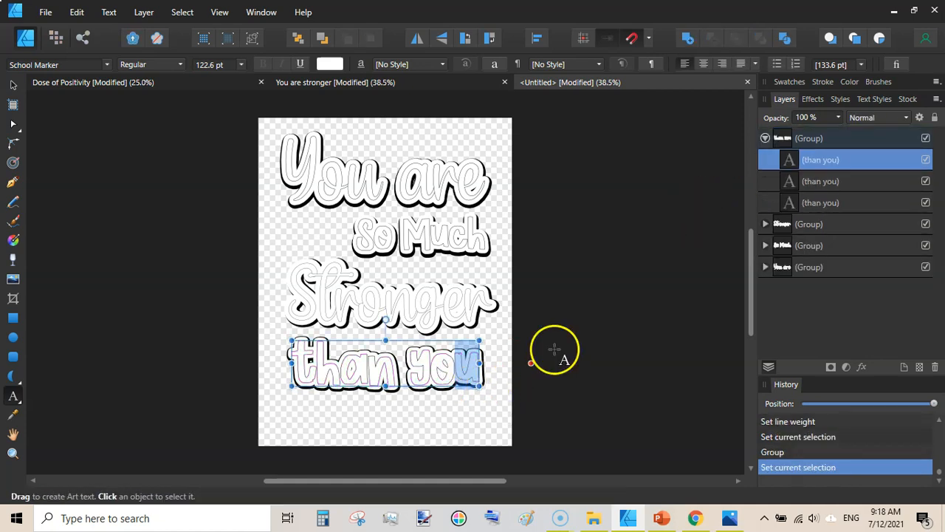
{"action": "left_click", "coordinate": [764, 140]}
{"action": "left_click", "coordinate": [822, 142]}
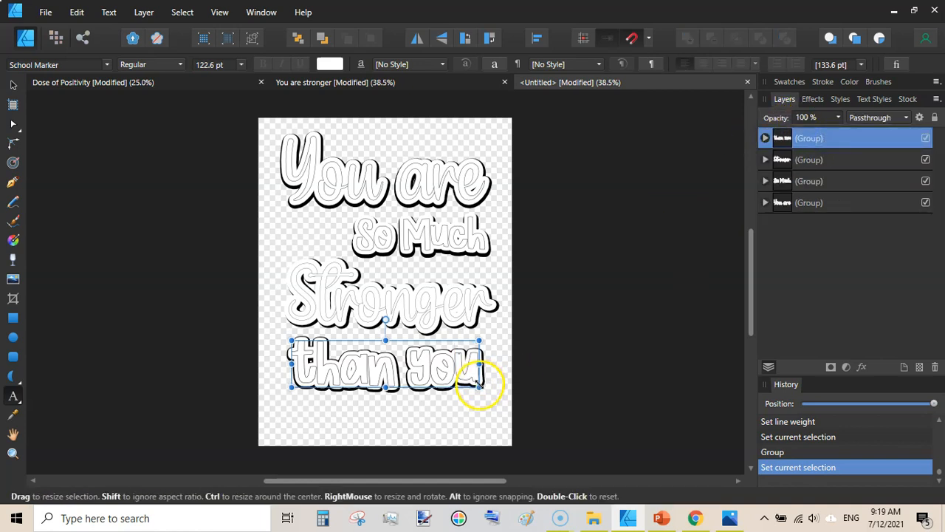
{"action": "left_click_drag", "start_coordinate": [479, 384], "coordinate": [435, 375]}
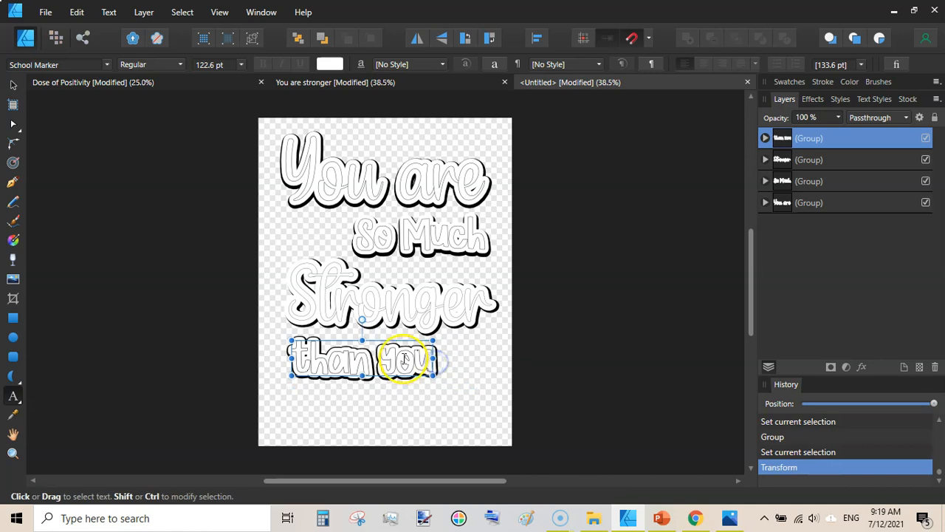
{"action": "left_click_drag", "start_coordinate": [396, 339], "coordinate": [458, 338]}
{"action": "left_click_drag", "start_coordinate": [493, 375], "coordinate": [482, 372]}
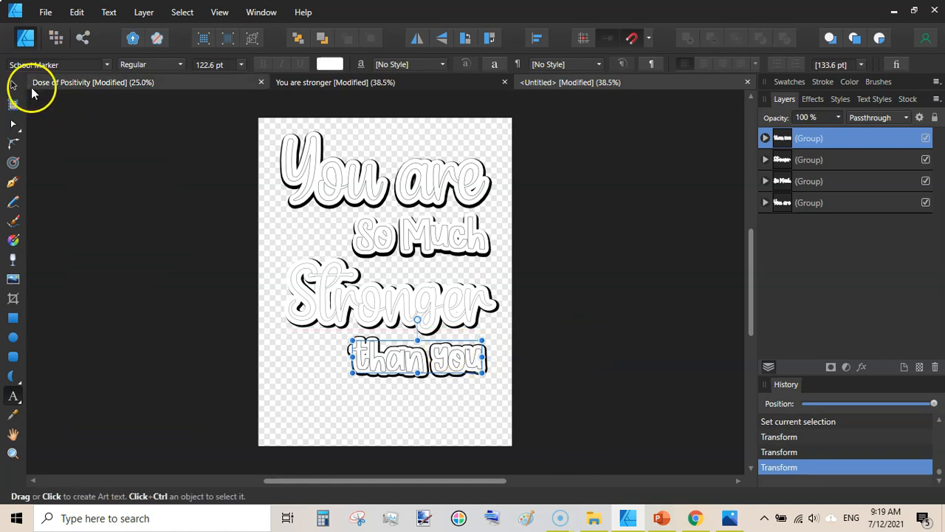
{"action": "left_click", "coordinate": [13, 86]}
{"action": "left_click", "coordinate": [88, 158]}
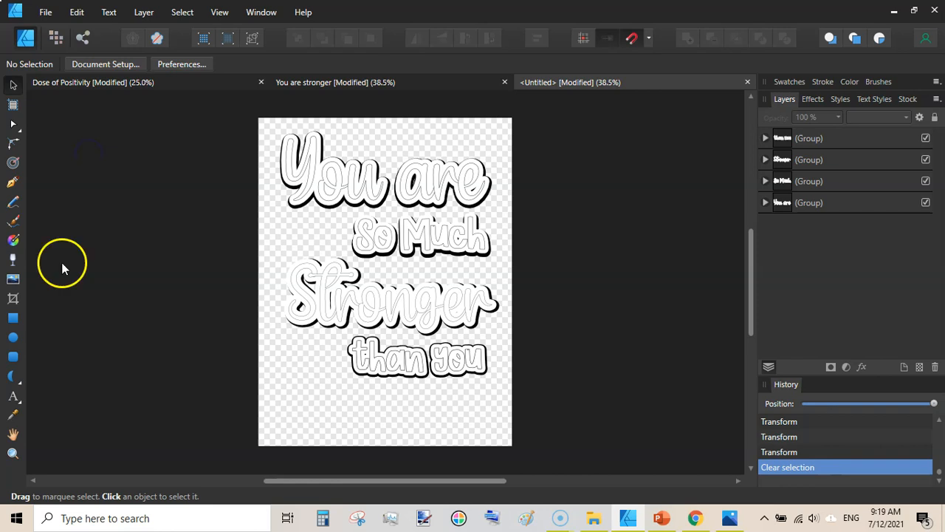
- Check the "You are stronger" document, then start an artistic text below "than you" in the untitled document using the Farmhouse font
{"action": "left_click", "coordinate": [296, 82]}
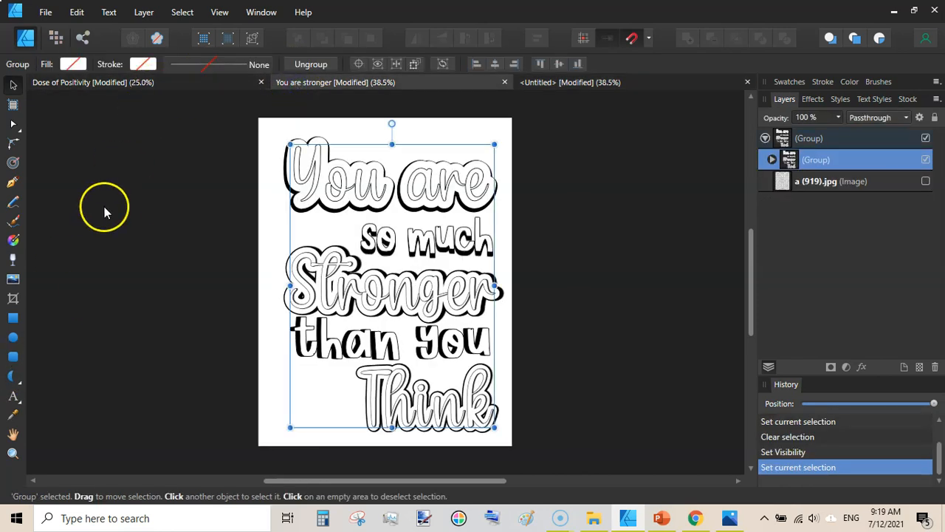
{"action": "left_click", "coordinate": [555, 86]}
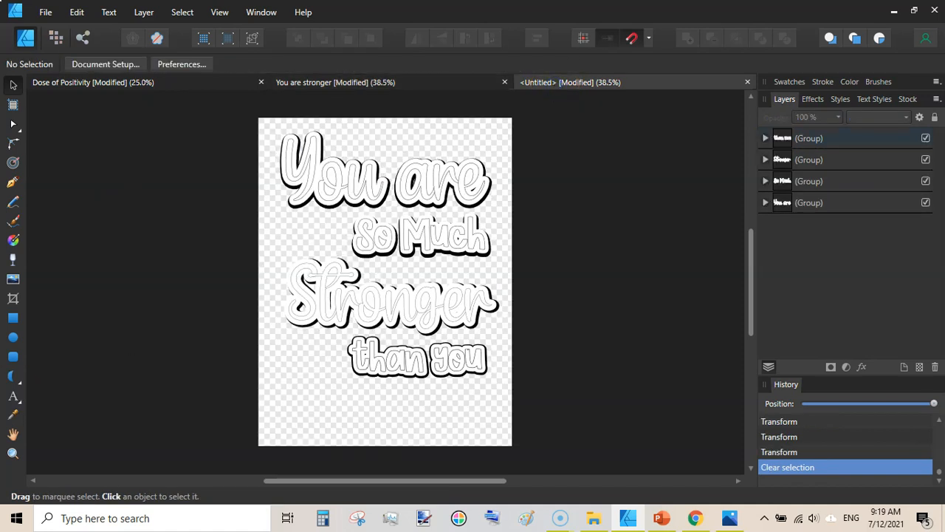
{"action": "left_click", "coordinate": [13, 397]}
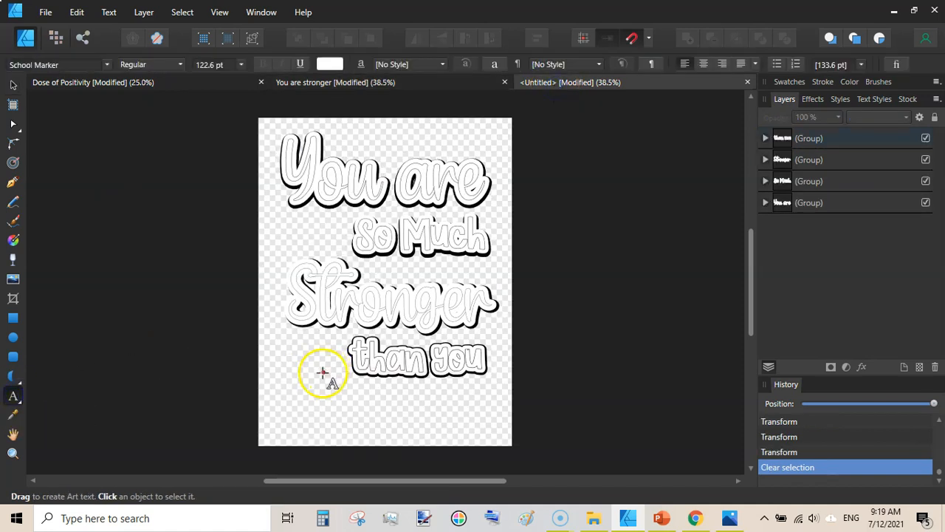
{"action": "left_click_drag", "start_coordinate": [307, 386], "coordinate": [361, 431]}
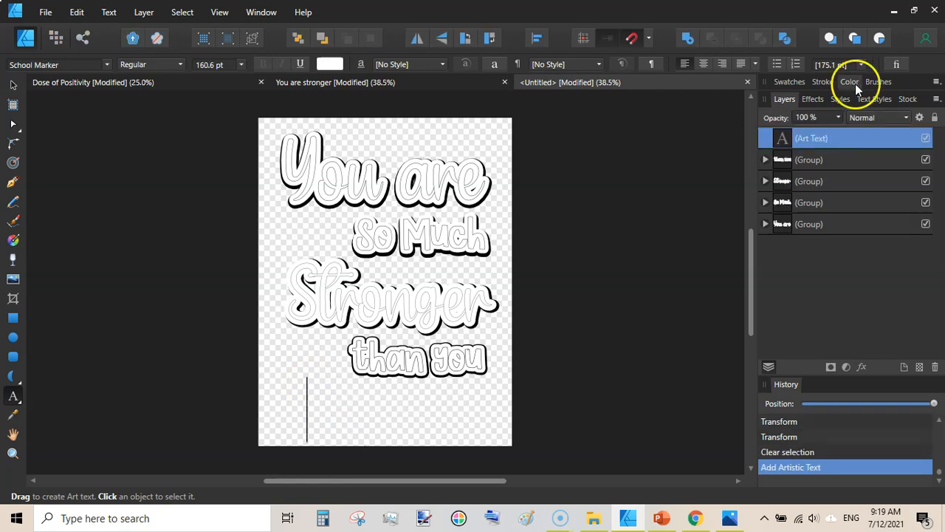
{"action": "left_click", "coordinate": [788, 82]}
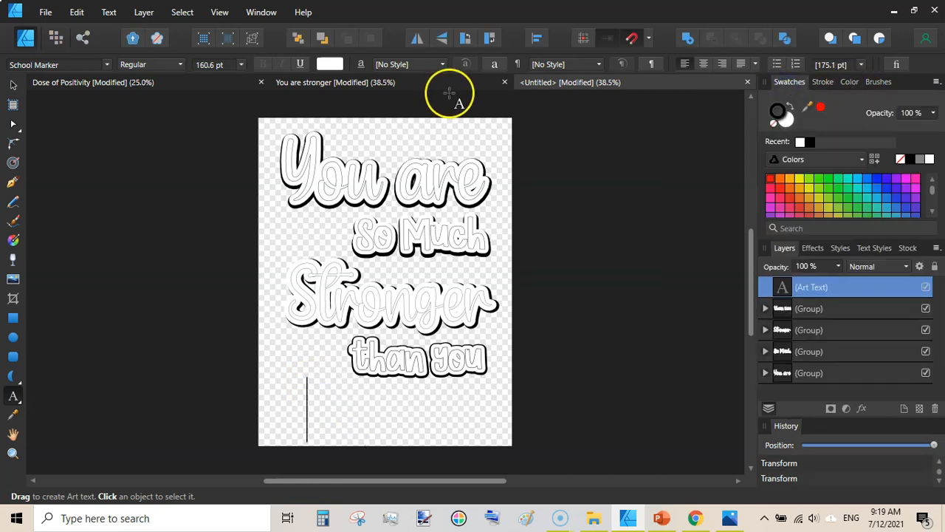
{"action": "left_click", "coordinate": [105, 65]}
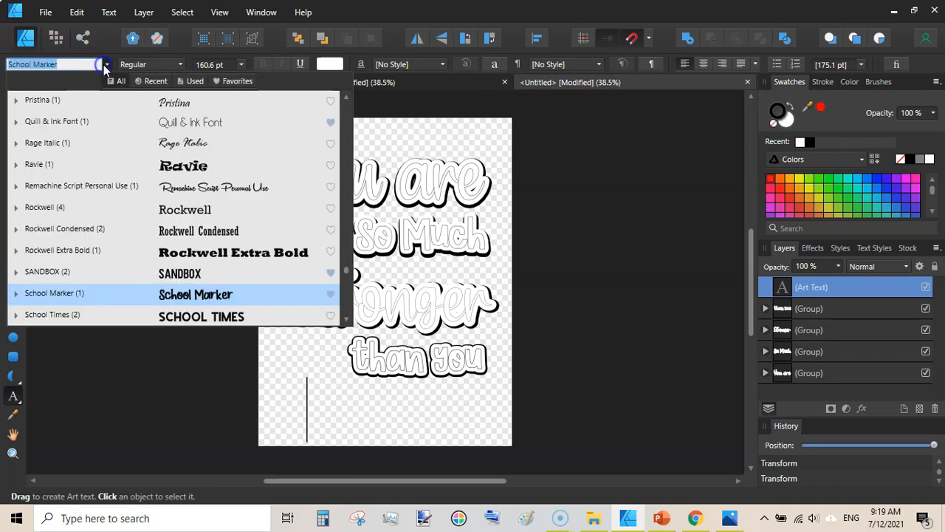
{"action": "left_click", "coordinate": [238, 81]}
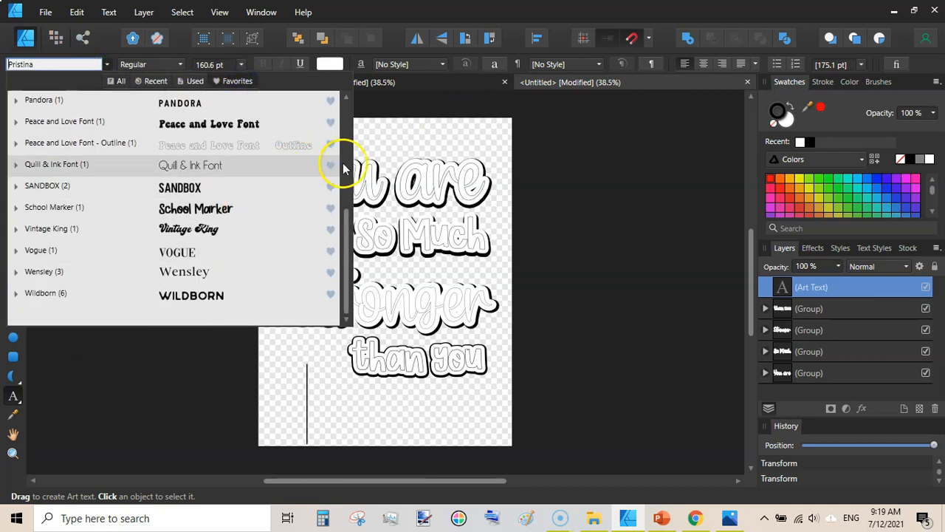
{"action": "left_click_drag", "start_coordinate": [344, 229], "coordinate": [344, 109]}
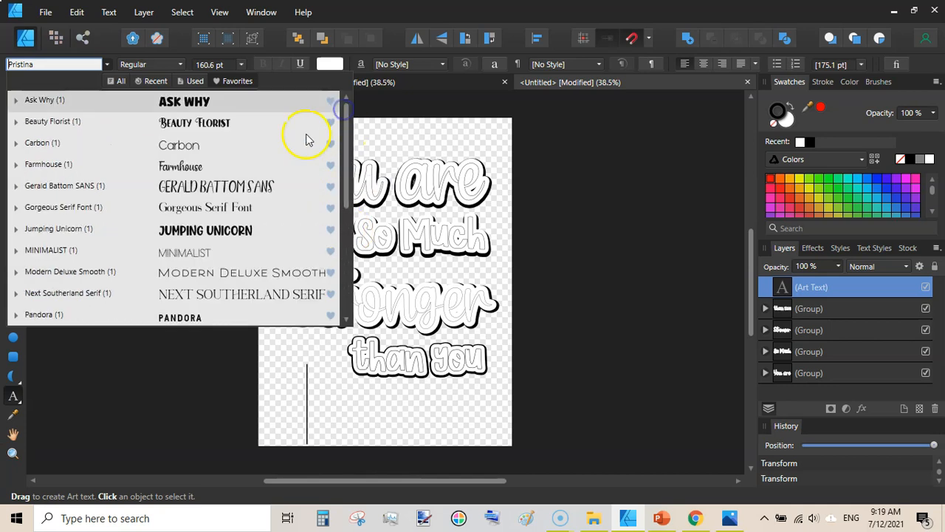
{"action": "left_click", "coordinate": [255, 158]}
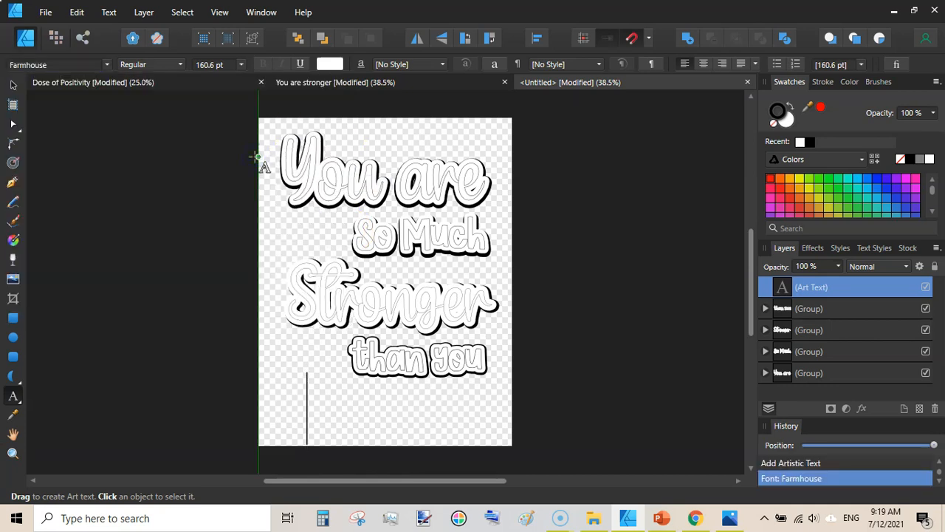
{"action": "type", "text": "f"}
{"action": "key", "text": "BackSpace"}
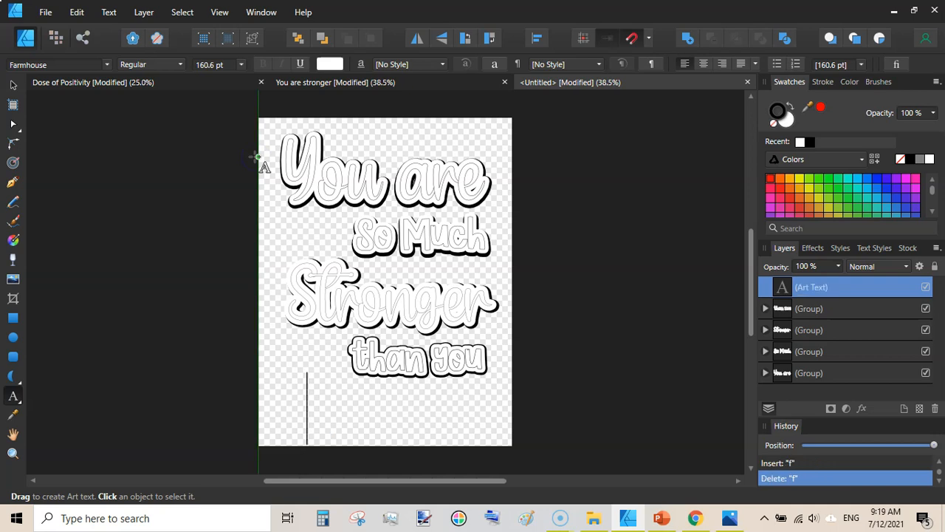
{"action": "type", "text": "Fo"}
{"action": "key", "text": "BackSpace"}
{"action": "key", "text": "BackSpace"}
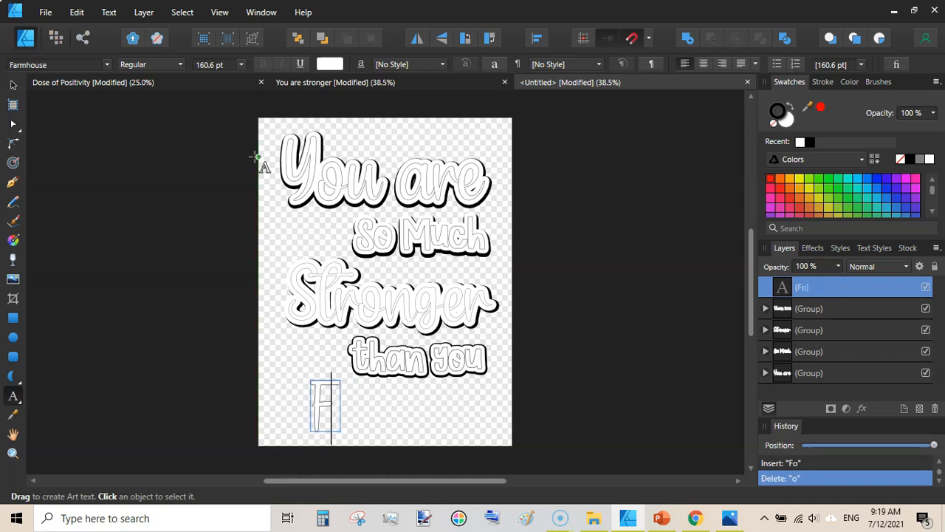
- Enter "Think" as the last line of the quote and move it toward the page's lower-left corner
{"action": "type", "text": "Think"}
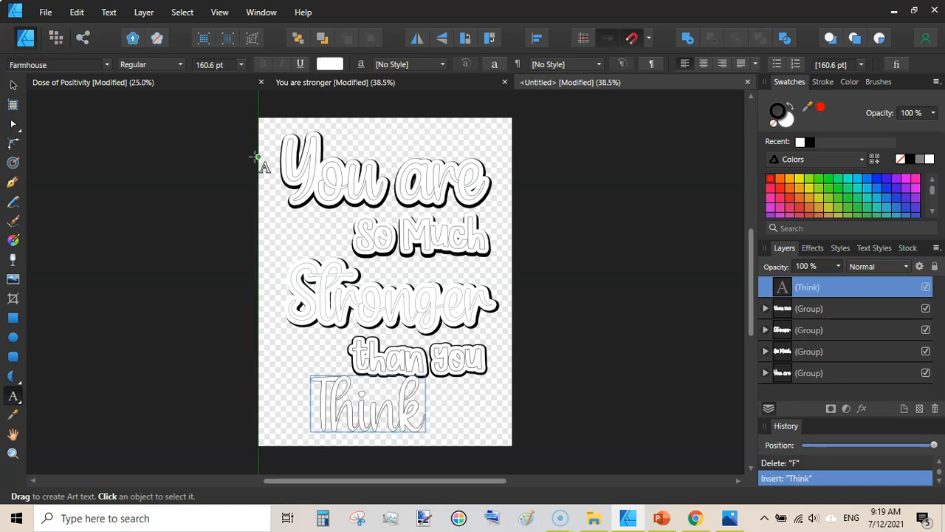
{"action": "key", "text": "Escape"}
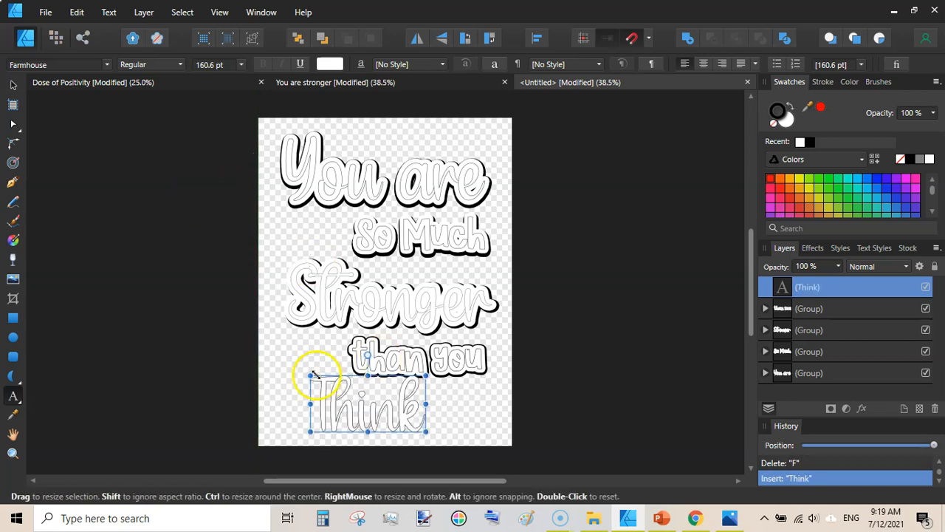
{"action": "left_click_drag", "start_coordinate": [328, 375], "coordinate": [310, 381]}
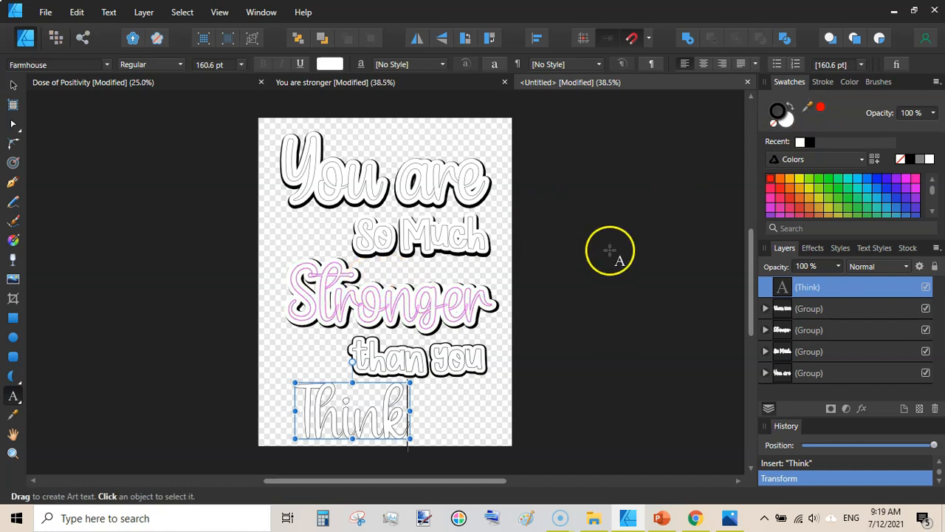
- Select the four lettering groups above "Think" and nudge them up together slightly
{"action": "left_click", "coordinate": [14, 85]}
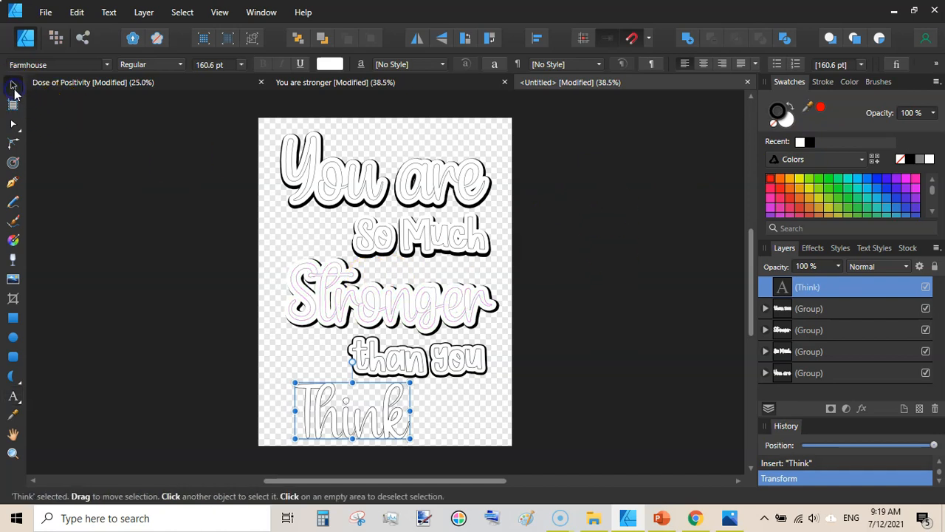
{"action": "left_click_drag", "start_coordinate": [220, 112], "coordinate": [641, 384]}
{"action": "key", "text": "Up"}
{"action": "key", "text": "Up"}
{"action": "key", "text": "Up"}
{"action": "key", "text": "Up"}
{"action": "key", "text": "Up"}
{"action": "key", "text": "Up"}
{"action": "key", "text": "Up"}
{"action": "key", "text": "Up"}
{"action": "key", "text": "Up"}
{"action": "key", "text": "Up"}
{"action": "key", "text": "Up"}
{"action": "key", "text": "Up"}
{"action": "key", "text": "Up"}
{"action": "key", "text": "Up"}
{"action": "key", "text": "Up"}
{"action": "key", "text": "Up"}
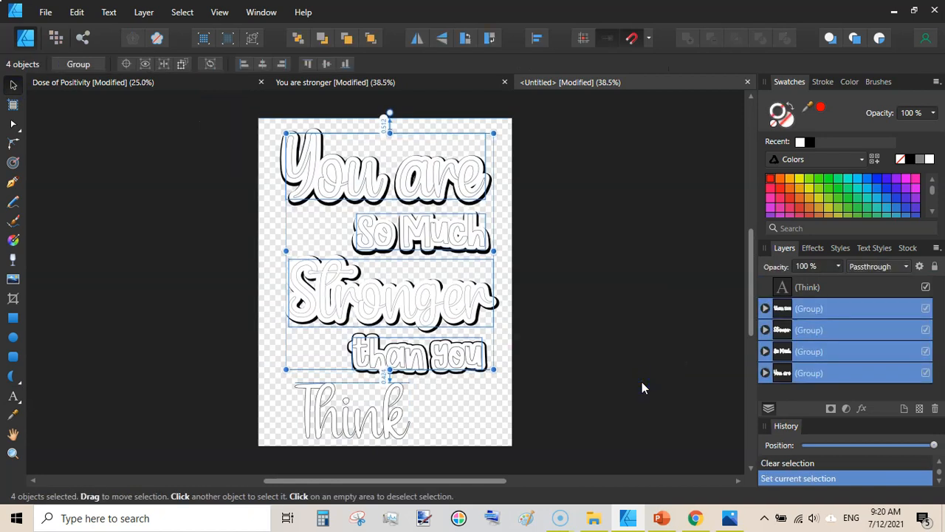
- Nudge the four selected lettering groups up a little more, and move "Think" up slightly beneath "than you"
{"action": "key", "text": "Down"}
{"action": "key", "text": "Down"}
{"action": "key", "text": "Down"}
{"action": "key", "text": "Down"}
{"action": "key", "text": "Down"}
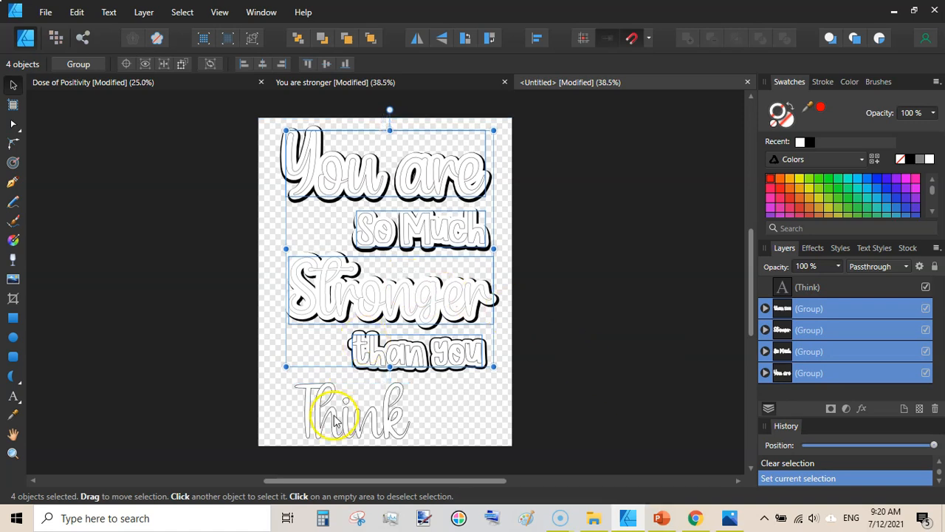
{"action": "left_click_drag", "start_coordinate": [334, 417], "coordinate": [335, 407]}
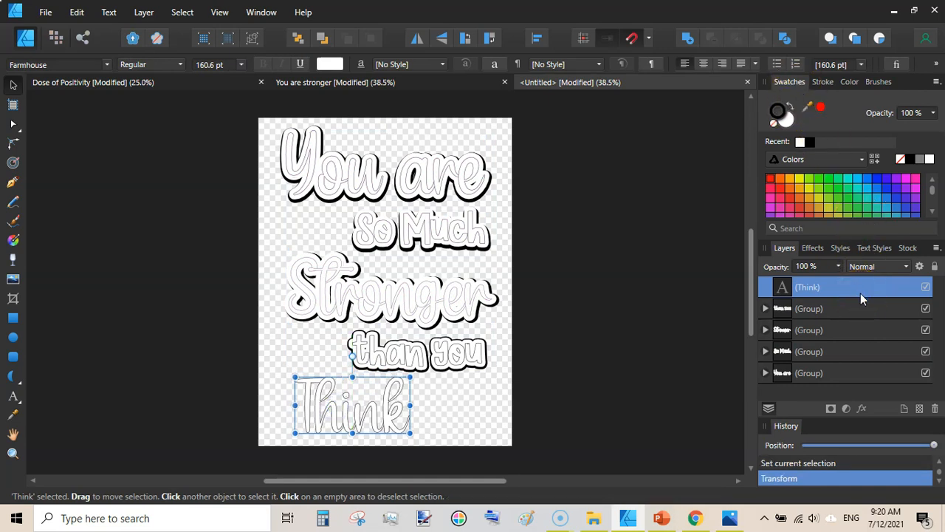
- Duplicate the "Think" text and give the lower copy a white stroke about 19.1 pt wide
{"action": "key", "text": "ctrl+j"}
{"action": "left_click", "coordinate": [838, 308]}
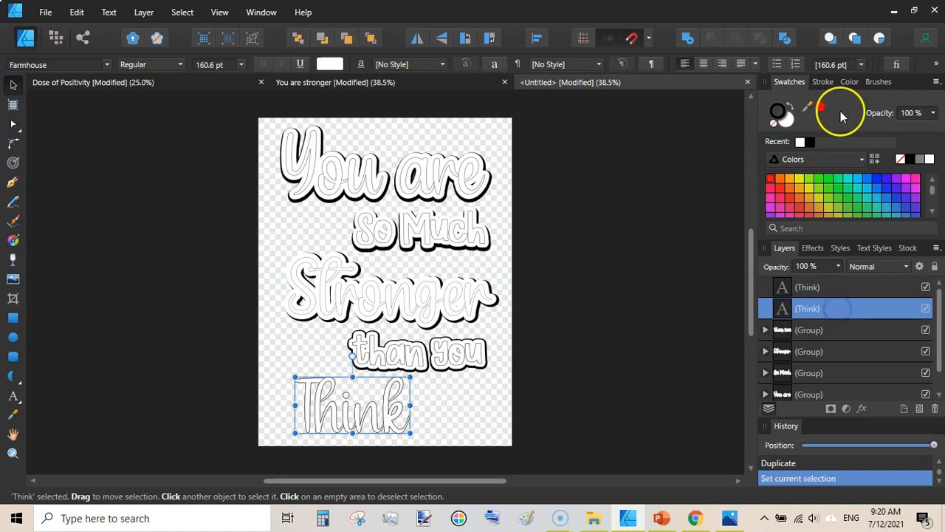
{"action": "left_click", "coordinate": [800, 143]}
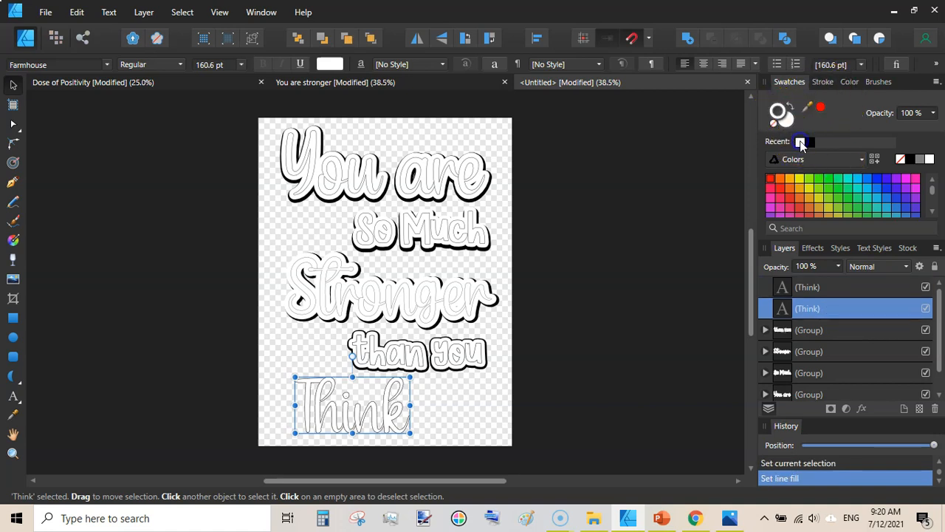
{"action": "left_click", "coordinate": [827, 82]}
{"action": "left_click_drag", "start_coordinate": [821, 125], "coordinate": [824, 127]}
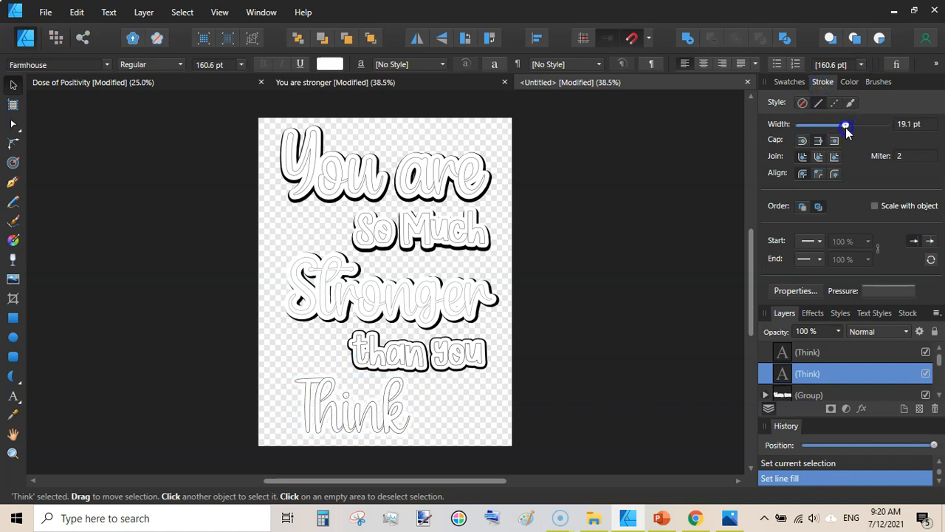
{"action": "left_click_drag", "start_coordinate": [846, 130], "coordinate": [847, 130]}
{"action": "left_click", "coordinate": [788, 82]}
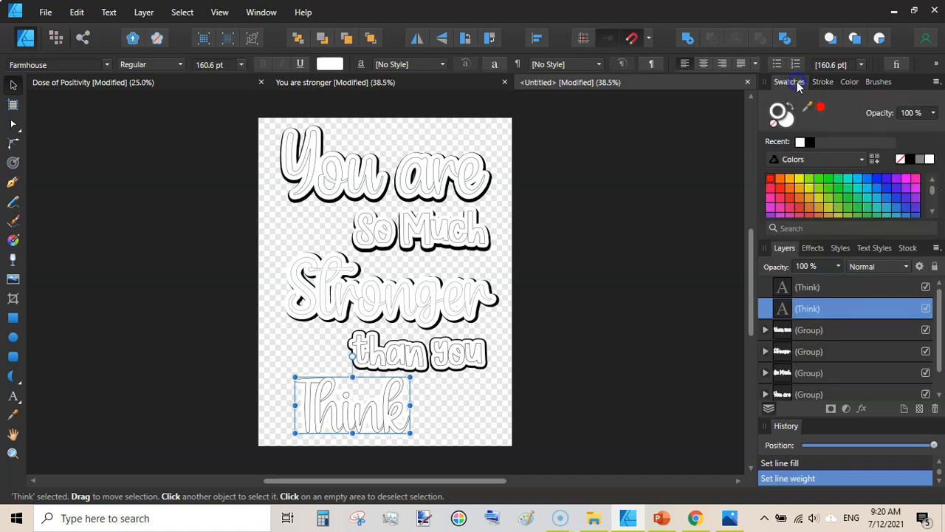
- Duplicate the white-stroked "Think", give the bottommost copy a black stroke about 29.5 pt wide, and nudge it down as a shadow
{"action": "key", "text": "ctrl+j"}
{"action": "left_click", "coordinate": [803, 329]}
{"action": "left_click", "coordinate": [820, 81]}
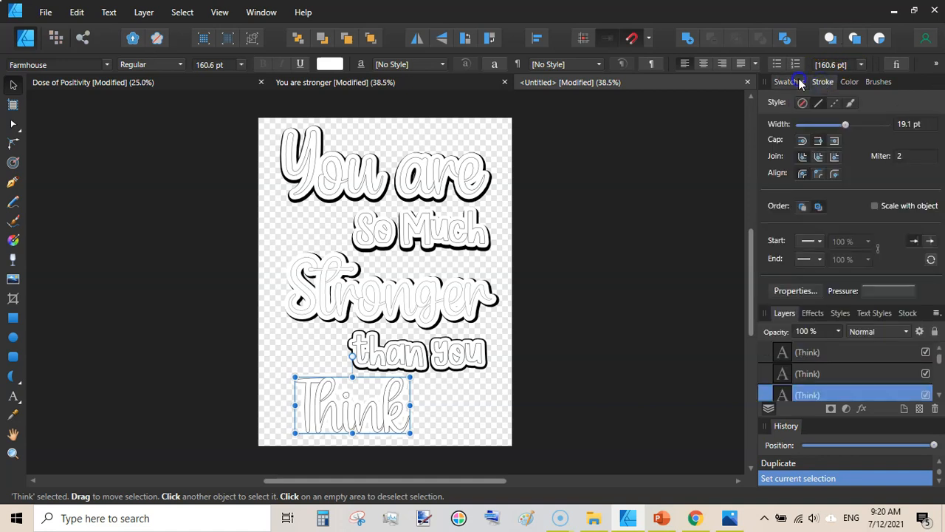
{"action": "left_click", "coordinate": [790, 82]}
{"action": "left_click", "coordinate": [808, 139]}
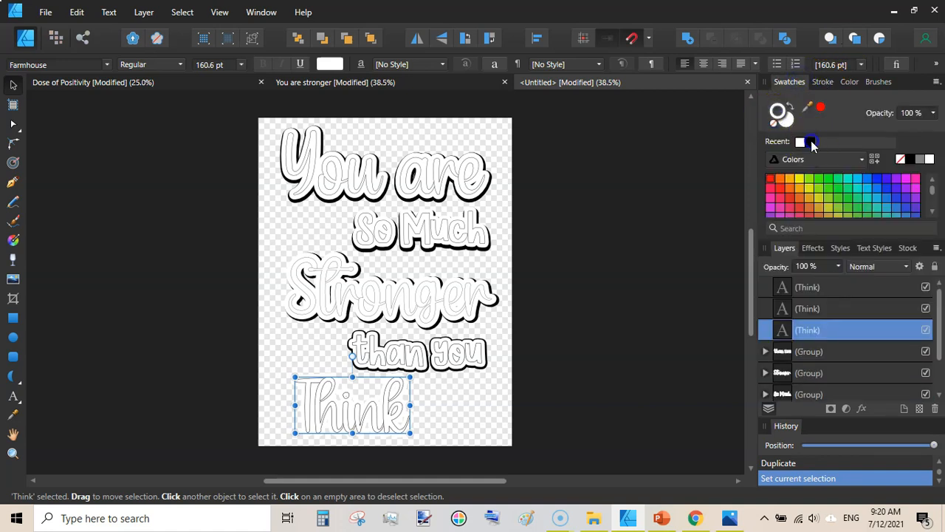
{"action": "left_click", "coordinate": [823, 83]}
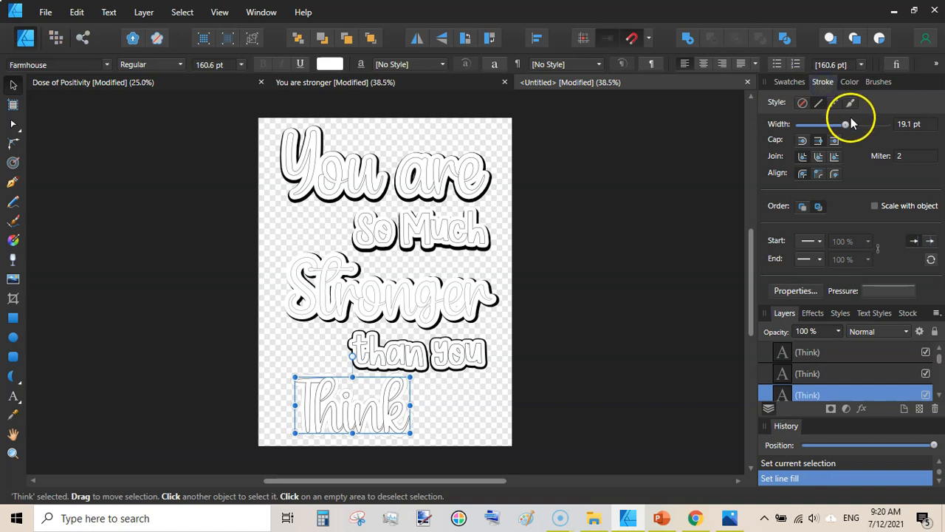
{"action": "left_click_drag", "start_coordinate": [845, 124], "coordinate": [855, 125]}
{"action": "key", "text": "Down"}
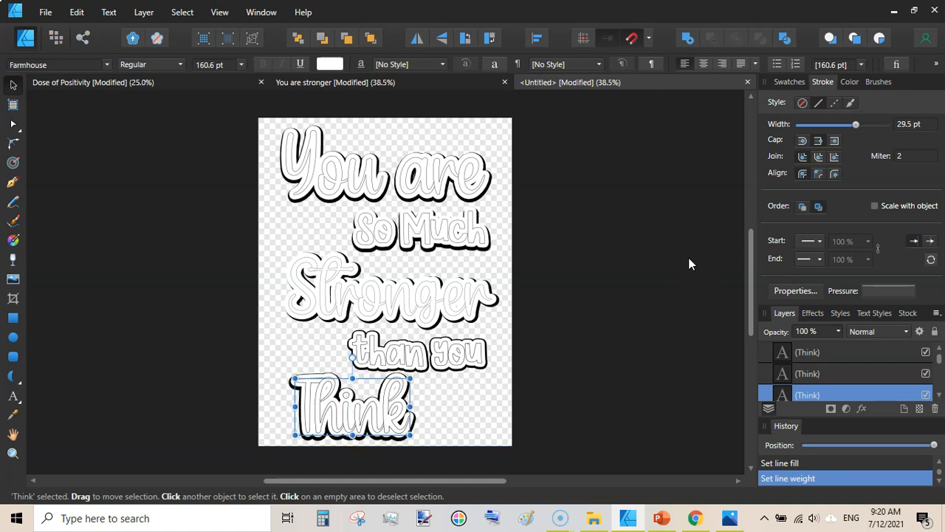
- Nudge the "Stronger" group up, then shrink the "So Much" group and shift it closer beneath "You are"
{"action": "left_click", "coordinate": [434, 310]}
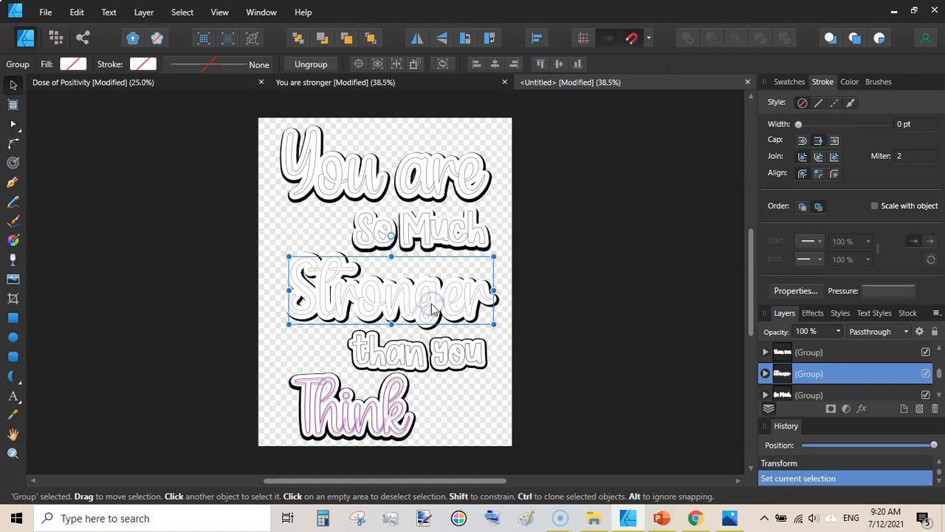
{"action": "key", "text": "Up"}
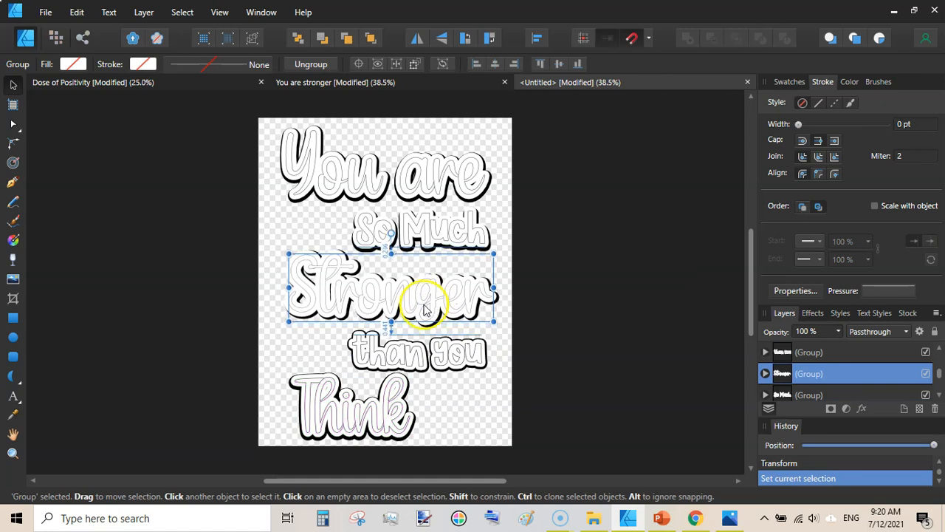
{"action": "left_click", "coordinate": [434, 243]}
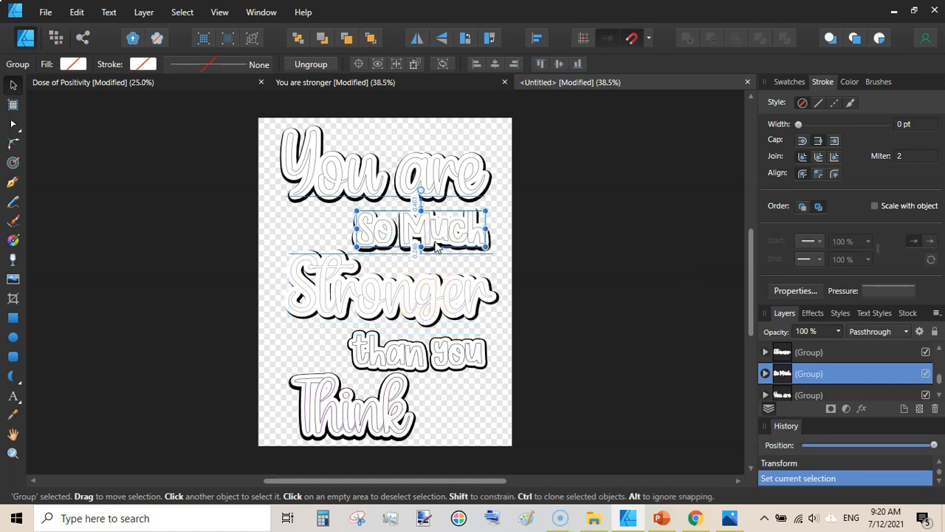
{"action": "left_click", "coordinate": [355, 211]}
{"action": "left_click_drag", "start_coordinate": [353, 209], "coordinate": [370, 221]}
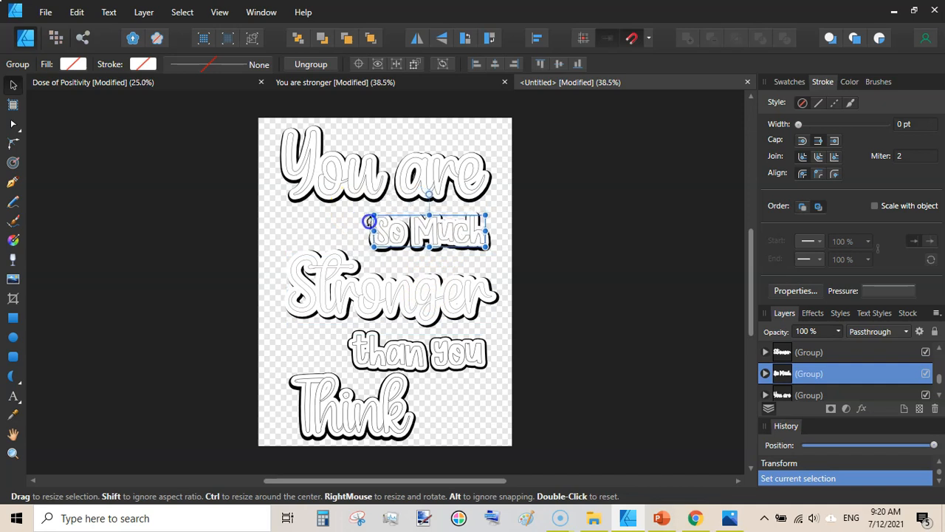
{"action": "mouse_move", "coordinate": [446, 237]}
{"action": "left_mouse_down"}
{"action": "mouse_move", "coordinate": [454, 229]}
{"action": "mouse_move", "coordinate": [442, 236]}
{"action": "left_mouse_up"}
{"action": "left_click", "coordinate": [431, 292]}
{"action": "left_click", "coordinate": [433, 294]}
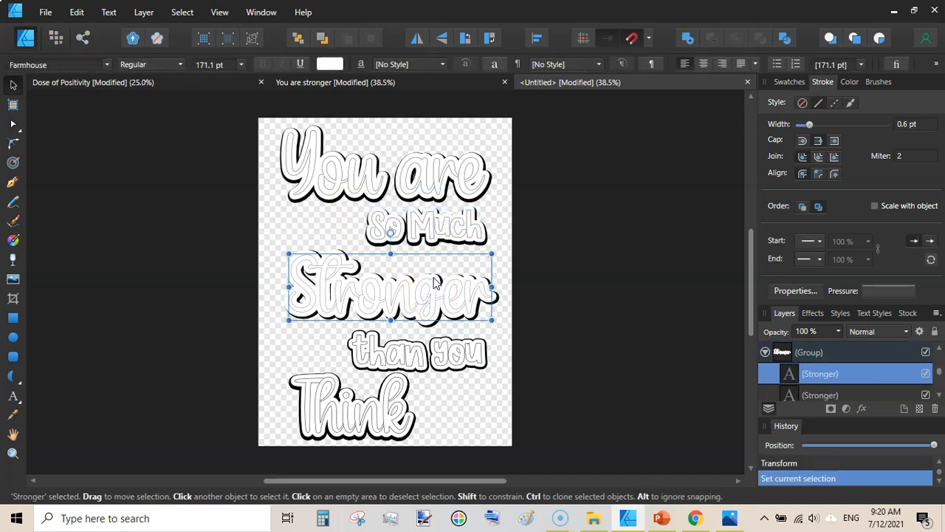
{"action": "left_click_drag", "start_coordinate": [423, 293], "coordinate": [421, 267]}
{"action": "key", "text": "ctrl+z"}
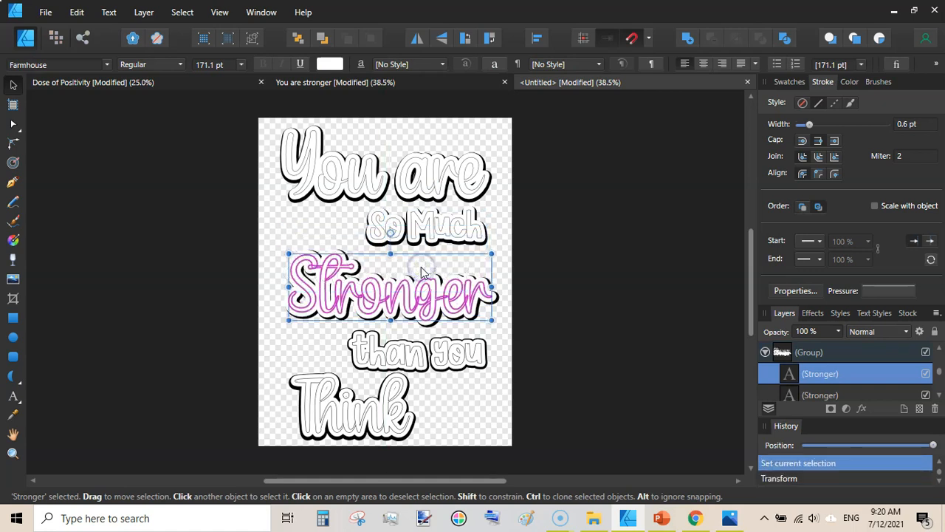
- Move the whole "Stronger" group up and left to sit close beneath "So Much", then deselect it
{"action": "left_click", "coordinate": [765, 352]}
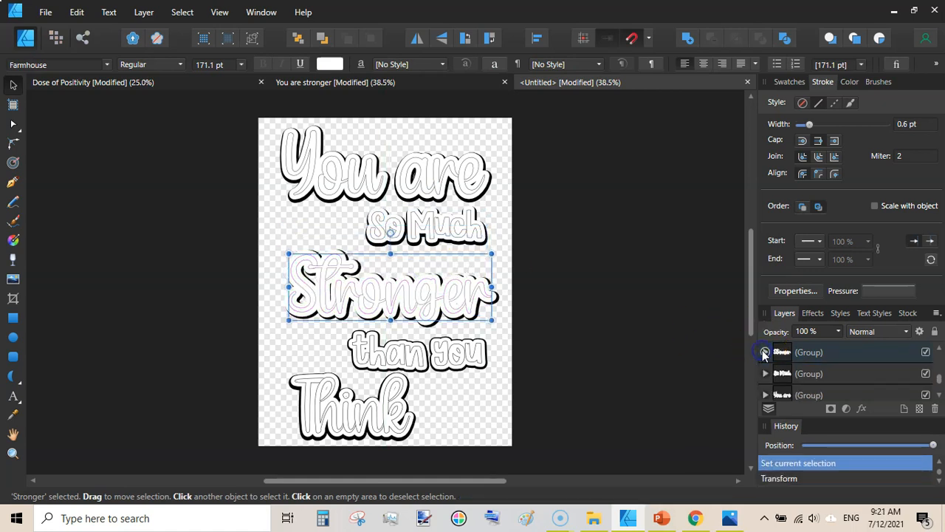
{"action": "left_click", "coordinate": [837, 357]}
{"action": "left_click_drag", "start_coordinate": [488, 284], "coordinate": [463, 284]}
{"action": "left_click", "coordinate": [668, 231]}
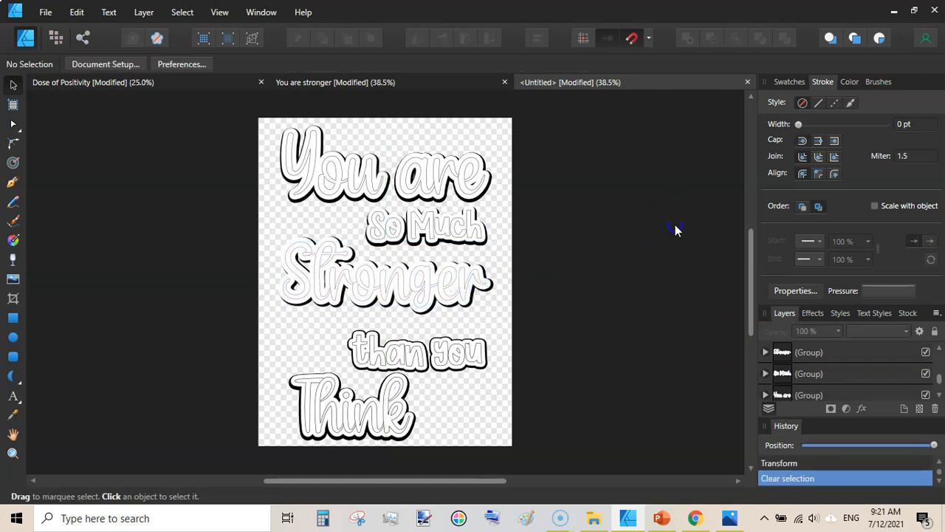
- Move the "than you" group up beneath "Stronger", shrink it slightly, and deselect it
{"action": "left_click", "coordinate": [463, 361]}
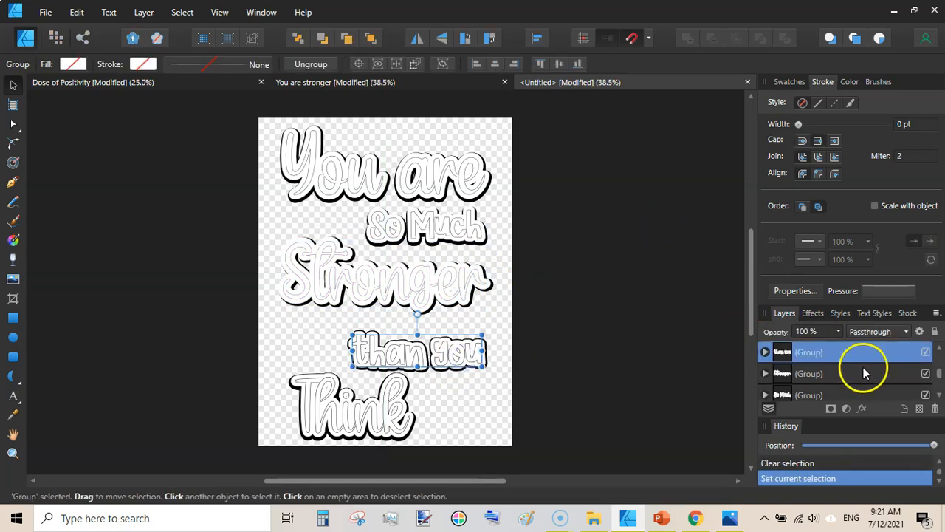
{"action": "left_click_drag", "start_coordinate": [470, 358], "coordinate": [472, 338]}
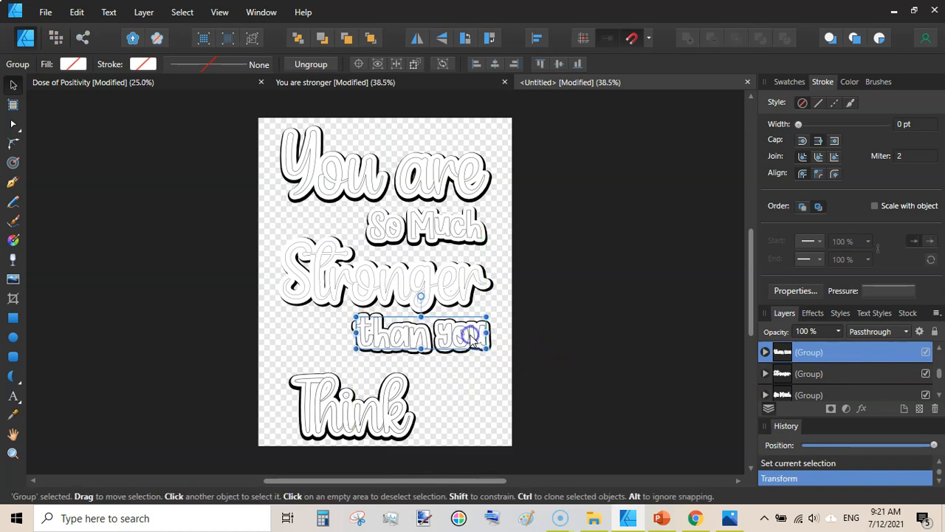
{"action": "left_click_drag", "start_coordinate": [363, 320], "coordinate": [368, 323]}
{"action": "left_click", "coordinate": [733, 367]}
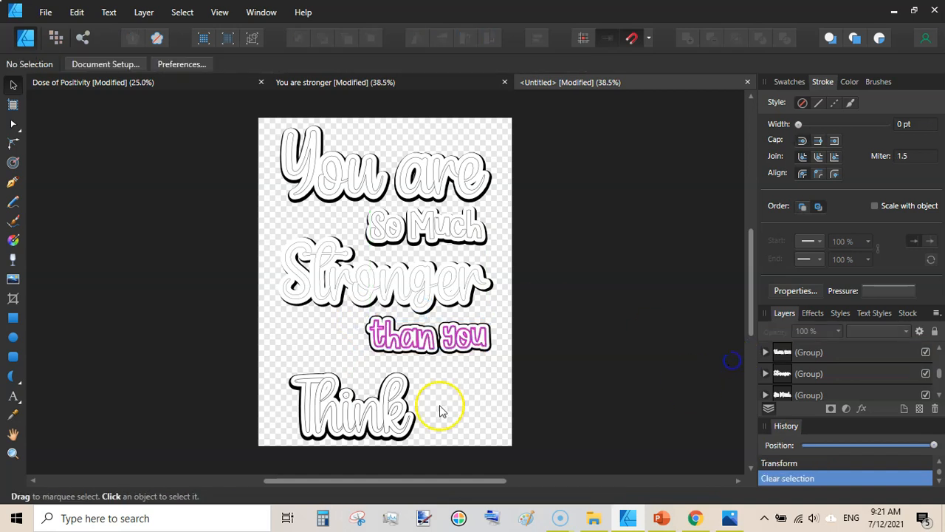
- Group the three "Think" text layers together
{"action": "mouse_move", "coordinate": [362, 406]}
{"action": "left_mouse_down"}
{"action": "mouse_move", "coordinate": [344, 392]}
{"action": "mouse_move", "coordinate": [363, 407]}
{"action": "left_mouse_up"}
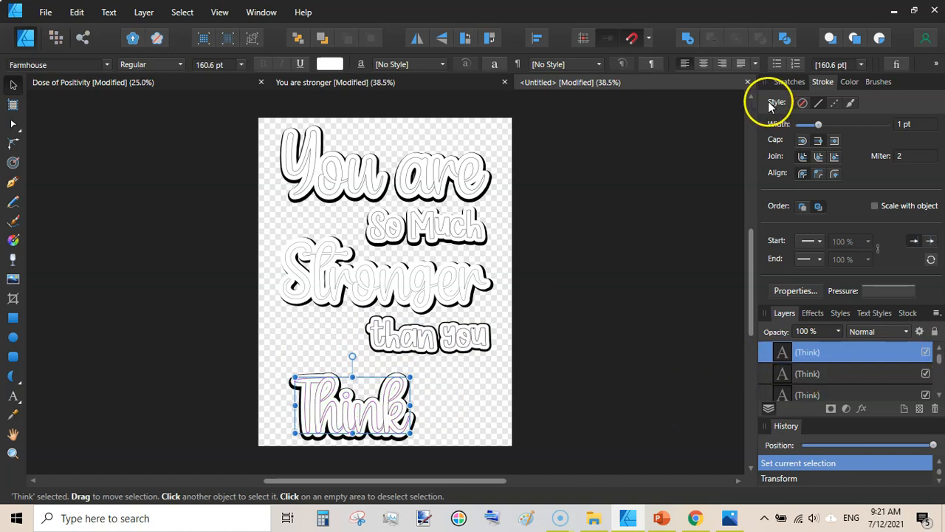
{"action": "double_click", "coordinate": [788, 83]}
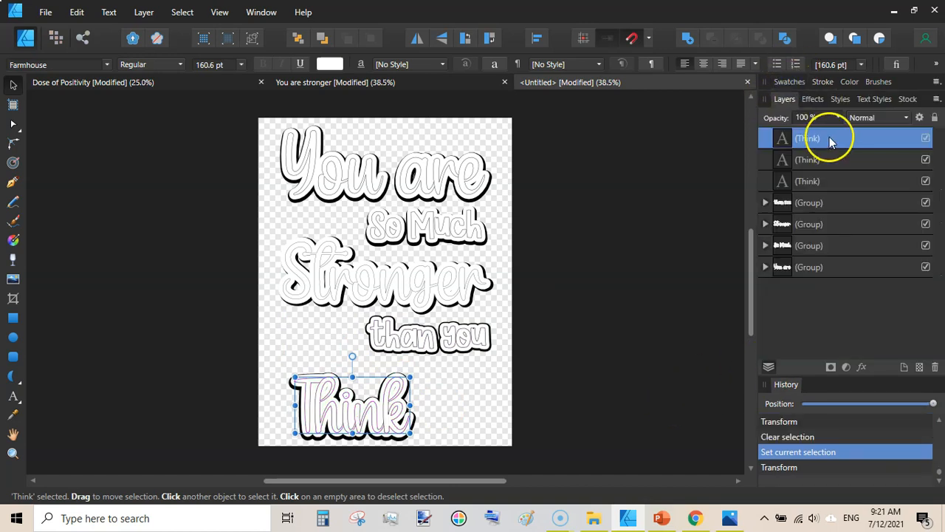
{"action": "left_click", "coordinate": [832, 184], "text": "shift"}
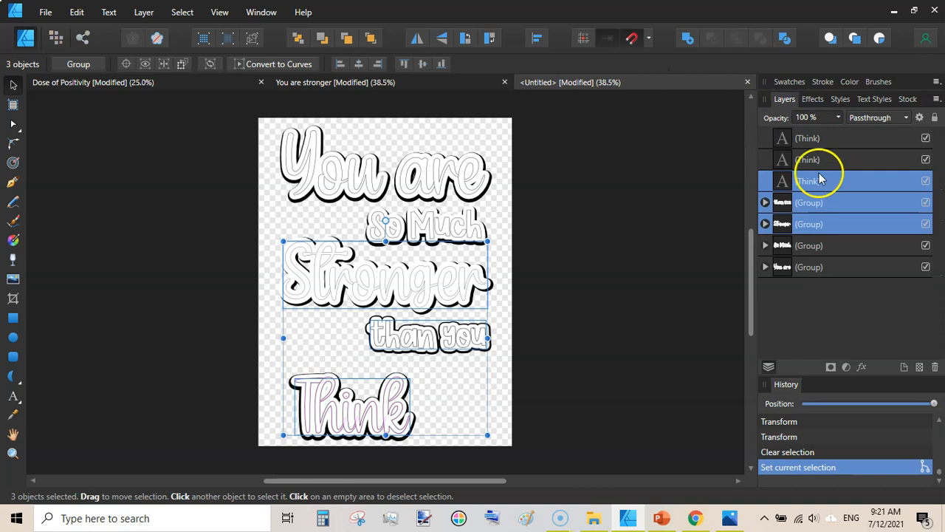
{"action": "left_click", "coordinate": [812, 140]}
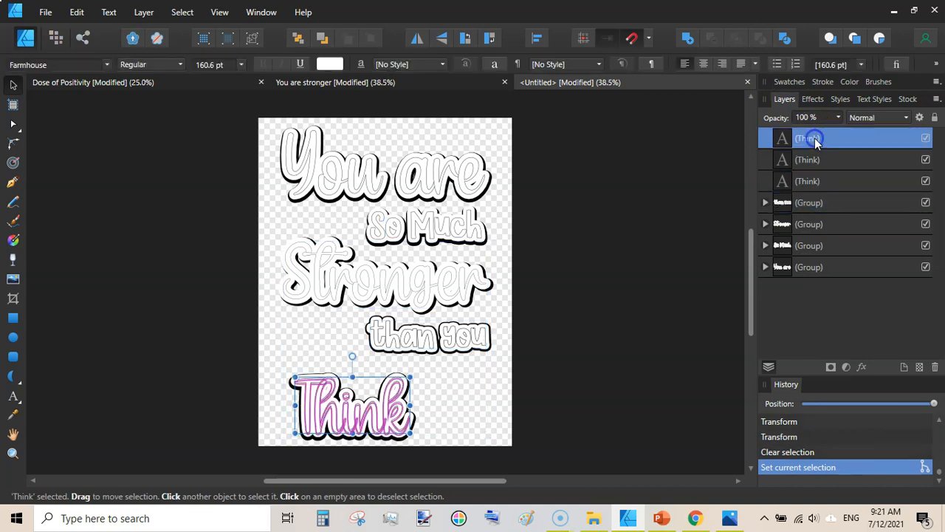
{"action": "left_click", "coordinate": [815, 183], "text": "shift"}
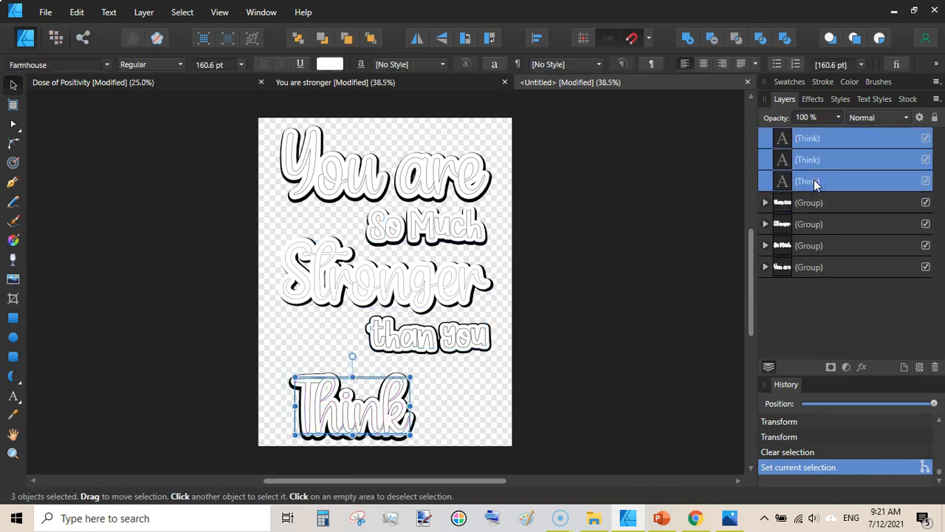
{"action": "key", "text": "ctrl+g"}
- Move the "Think" group up and left to line up under "Stronger", enlarge it slightly, and deselect it
{"action": "left_click_drag", "start_coordinate": [351, 396], "coordinate": [341, 384]}
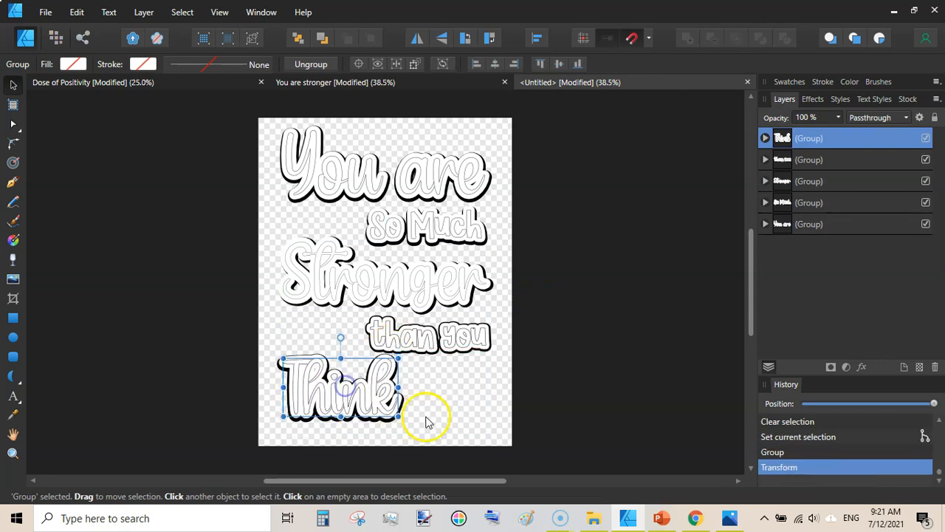
{"action": "mouse_move", "coordinate": [399, 420]}
{"action": "left_mouse_down"}
{"action": "mouse_move", "coordinate": [416, 427]}
{"action": "mouse_move", "coordinate": [401, 421]}
{"action": "left_mouse_up"}
{"action": "left_click", "coordinate": [642, 291]}
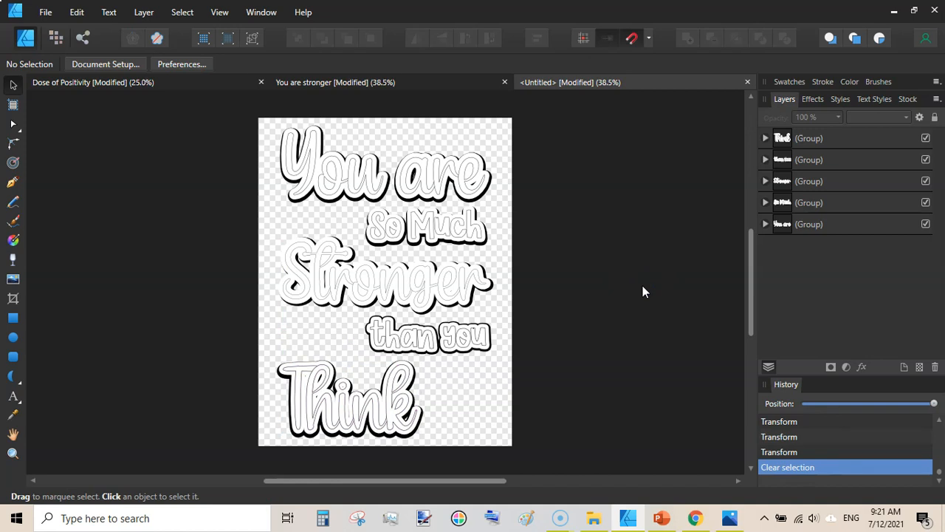
- Turn off the transparent background in the document setup
{"action": "left_click", "coordinate": [99, 65]}
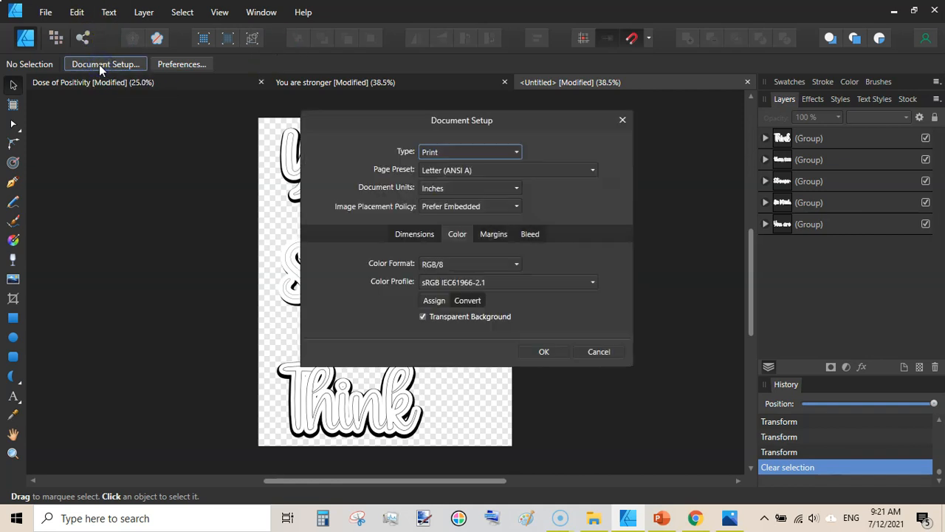
{"action": "left_click", "coordinate": [422, 316]}
{"action": "left_click", "coordinate": [544, 352]}
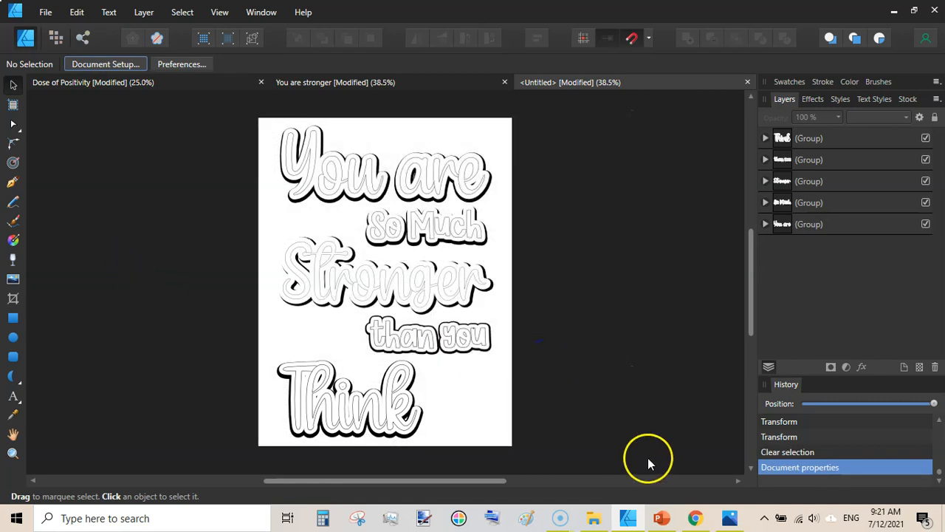
- Place the pattern image a (909).jpg from folder 37 over the full page and order it beneath all lettering groups
{"action": "left_click", "coordinate": [593, 519]}
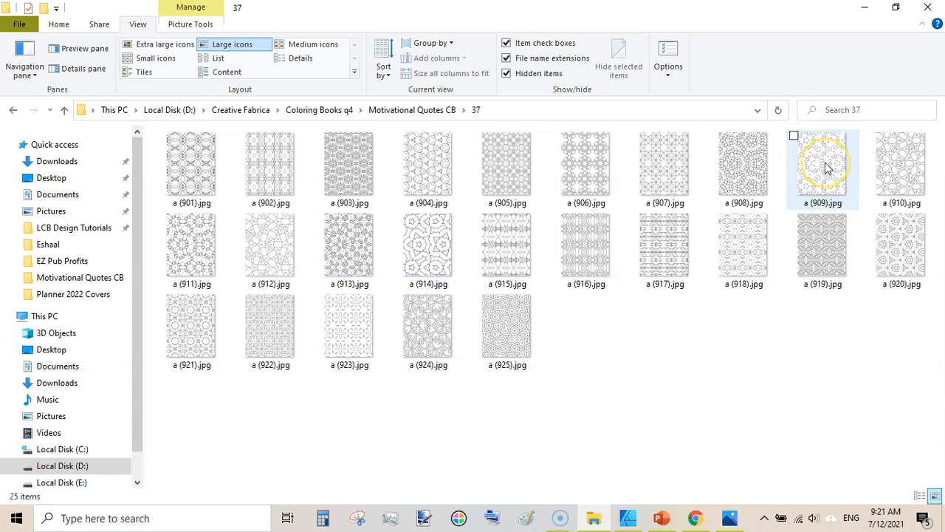
{"action": "left_click_drag", "start_coordinate": [829, 164], "coordinate": [369, 273]}
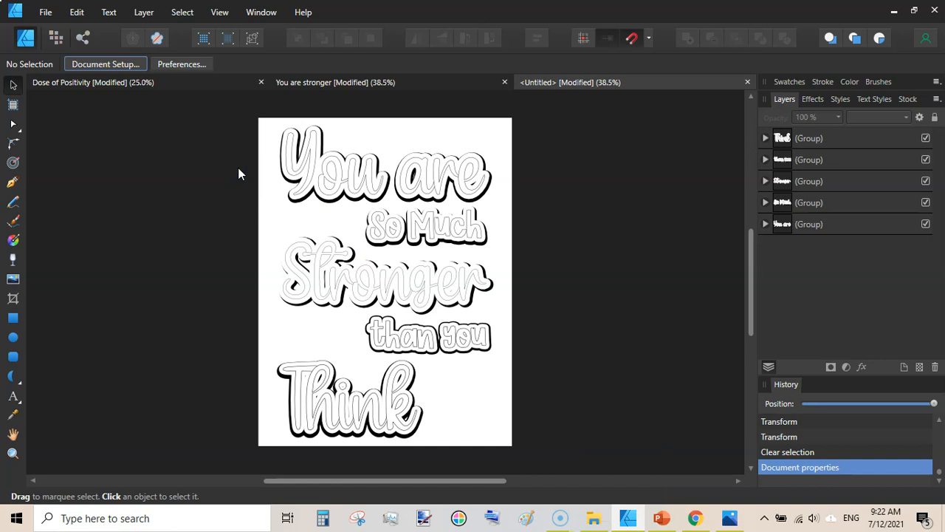
{"action": "left_click_drag", "start_coordinate": [372, 267], "coordinate": [385, 215]}
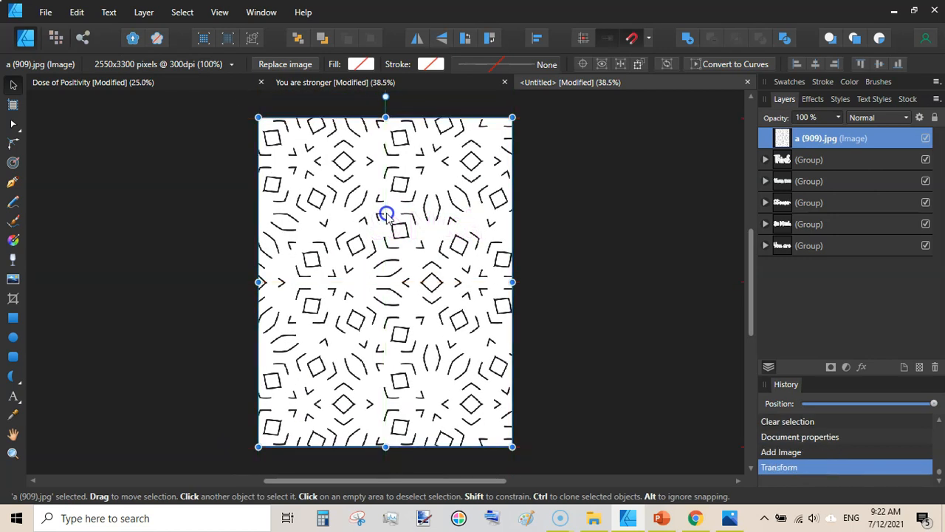
{"action": "double_click", "coordinate": [885, 138]}
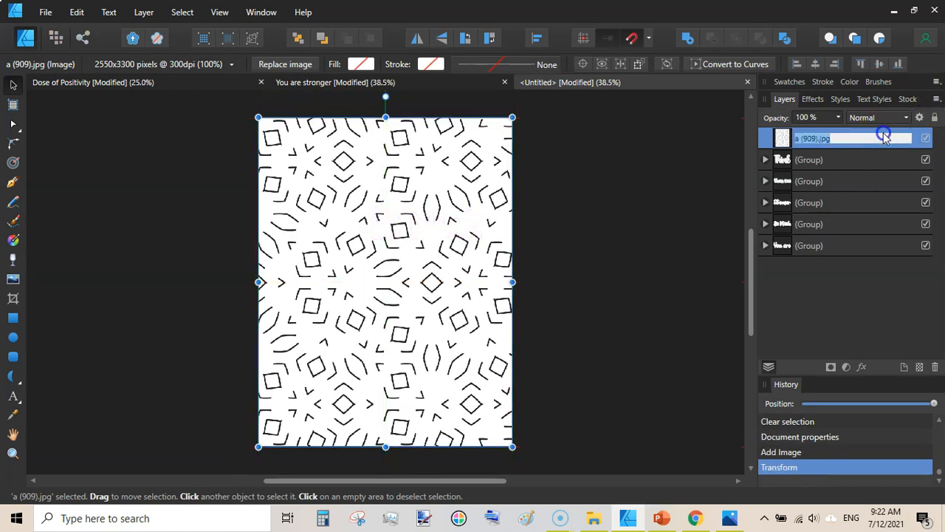
{"action": "left_click", "coordinate": [785, 140]}
{"action": "left_click_drag", "start_coordinate": [787, 263], "coordinate": [787, 300]}
{"action": "left_click", "coordinate": [648, 263]}
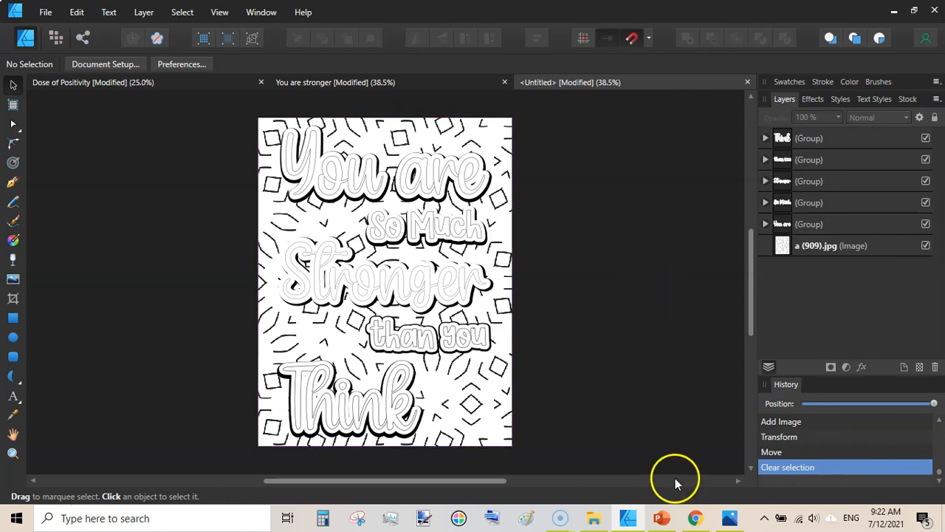
- Hide a (909).jpg and place a (921).jpg from folder 37 as a full-page background beneath all other layers
{"action": "left_click", "coordinate": [925, 245]}
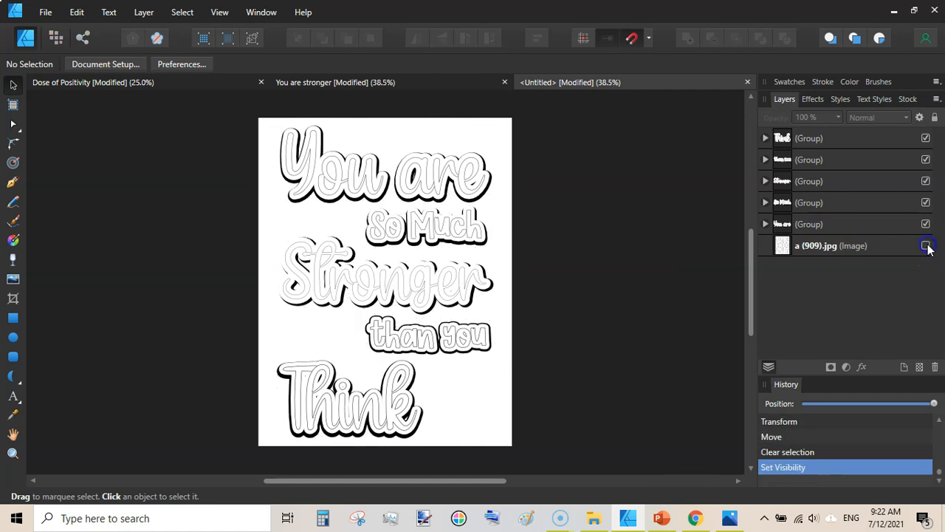
{"action": "left_click", "coordinate": [594, 518]}
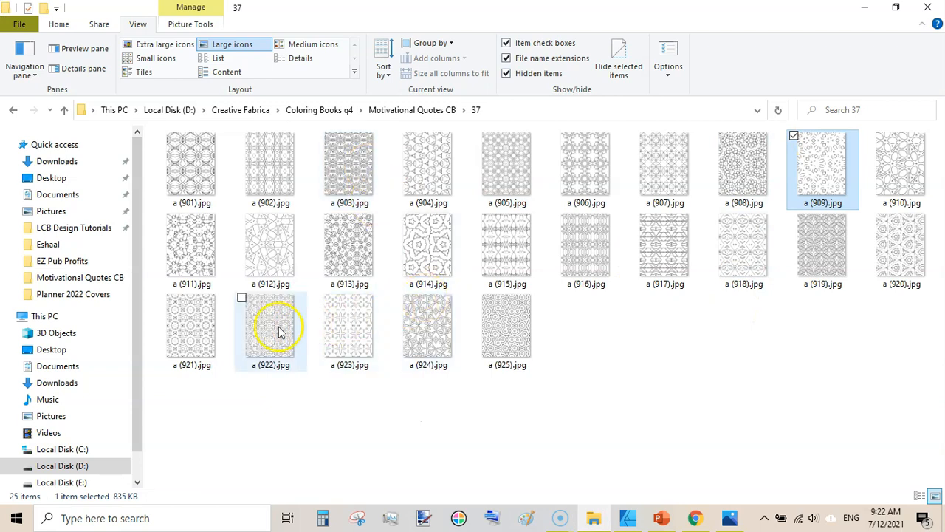
{"action": "left_click_drag", "start_coordinate": [192, 325], "coordinate": [270, 215]}
{"action": "left_click_drag", "start_coordinate": [475, 380], "coordinate": [446, 277]}
{"action": "left_click_drag", "start_coordinate": [840, 139], "coordinate": [802, 327]}
{"action": "left_click", "coordinate": [672, 270]}
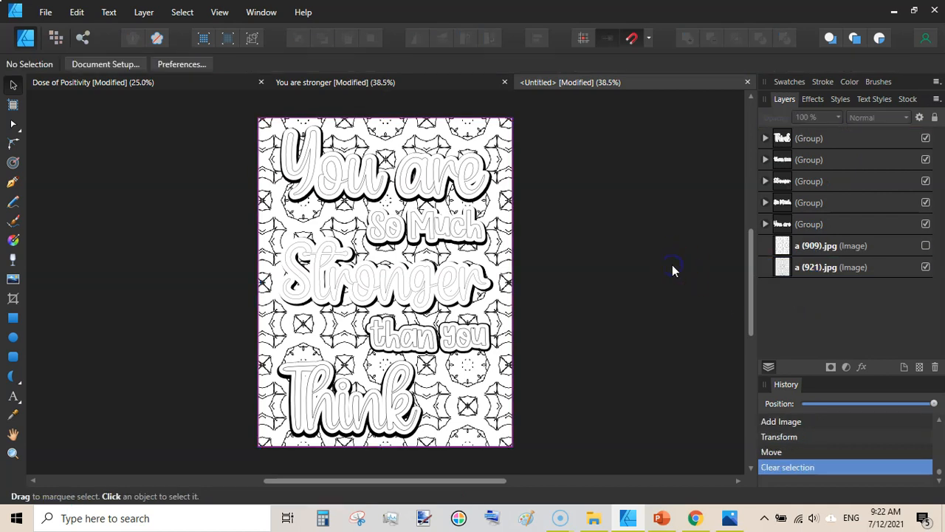